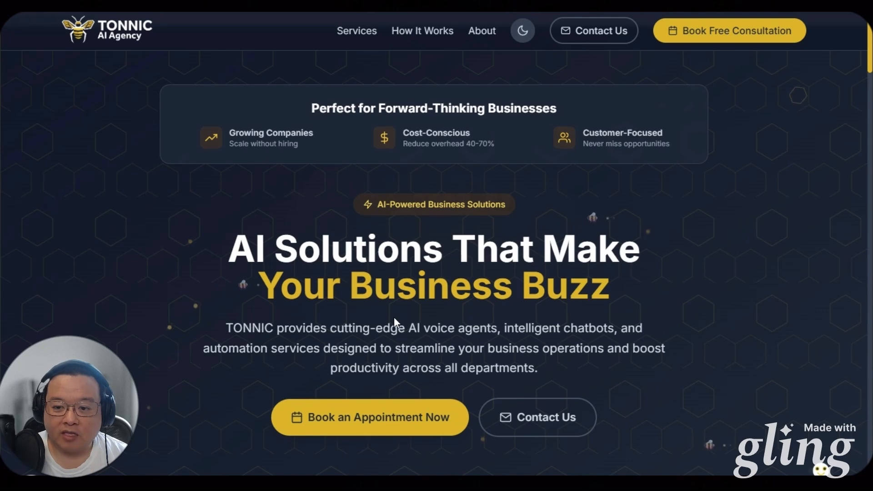
Scroll to the services section and view, then close, the AI Voice Agents details
scroll(386, 317, down, 7)
scroll(314, 309, down, 7)
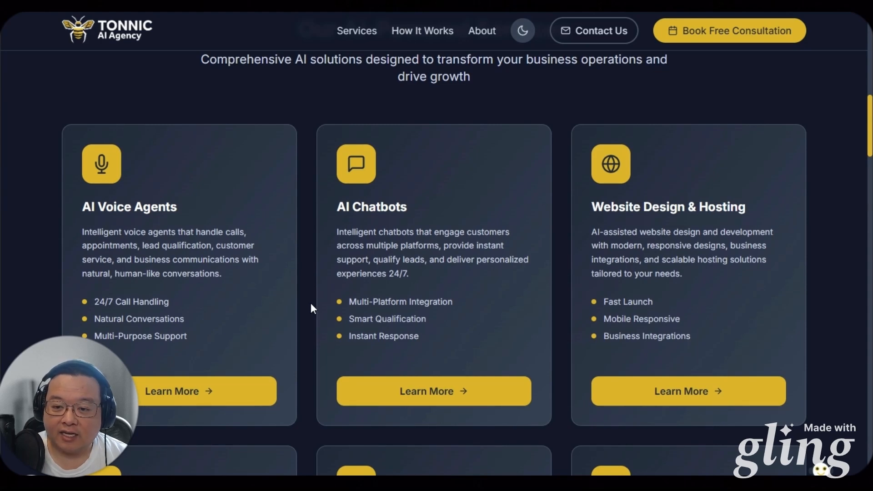
scroll(309, 300, down, 1)
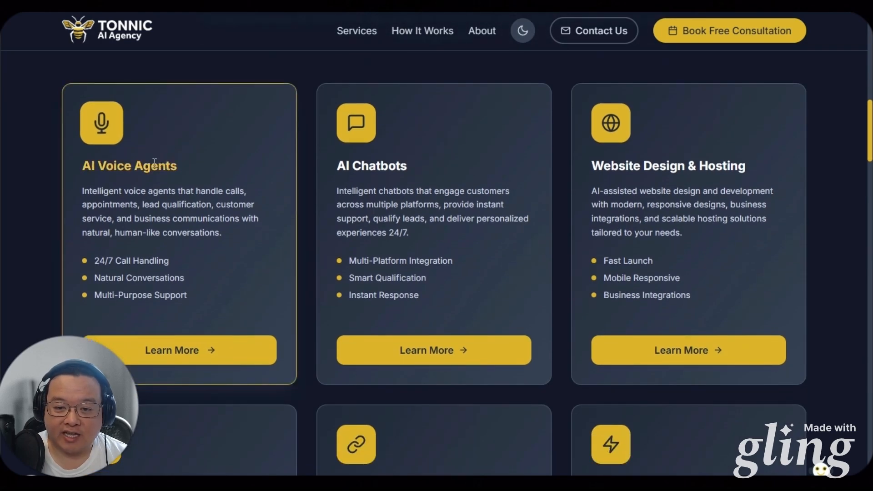
click(175, 355)
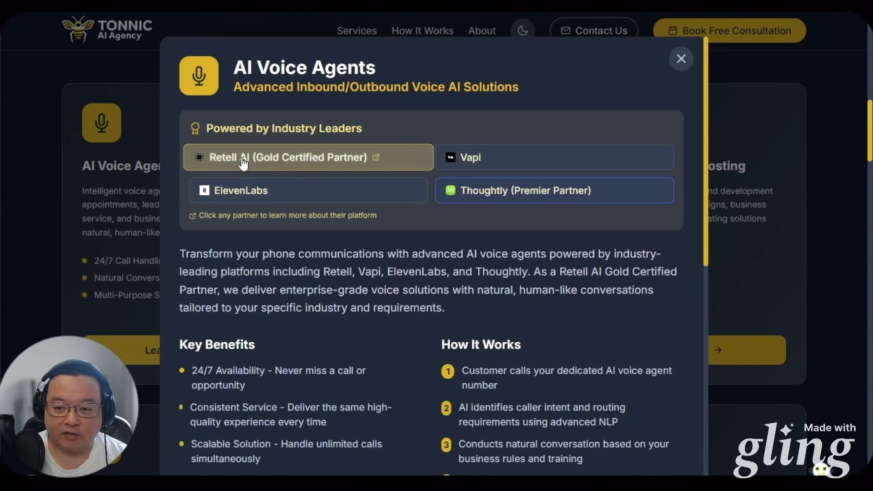
click(680, 59)
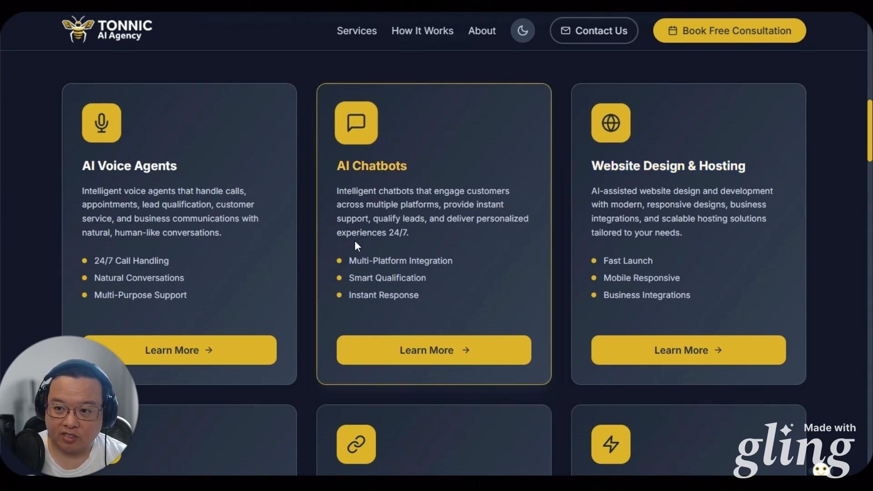
Scroll further and view, then close, the API Integrations service details
scroll(346, 242, down, 3)
scroll(344, 242, down, 2)
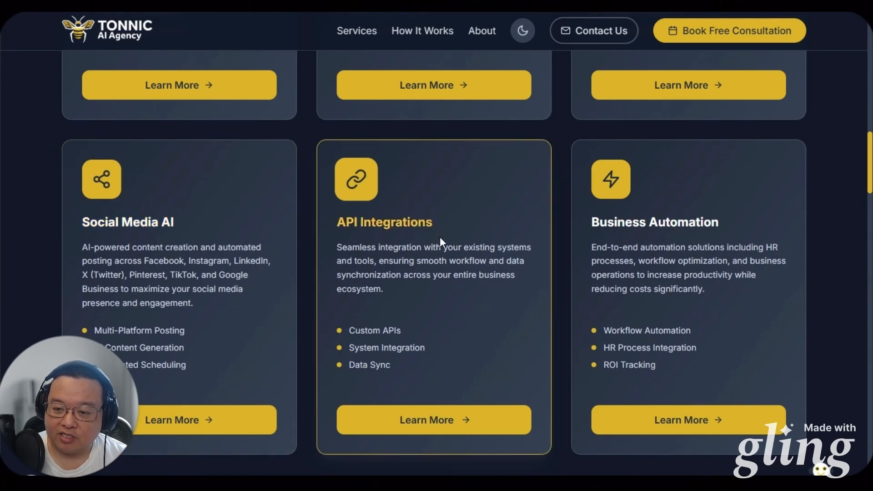
click(440, 425)
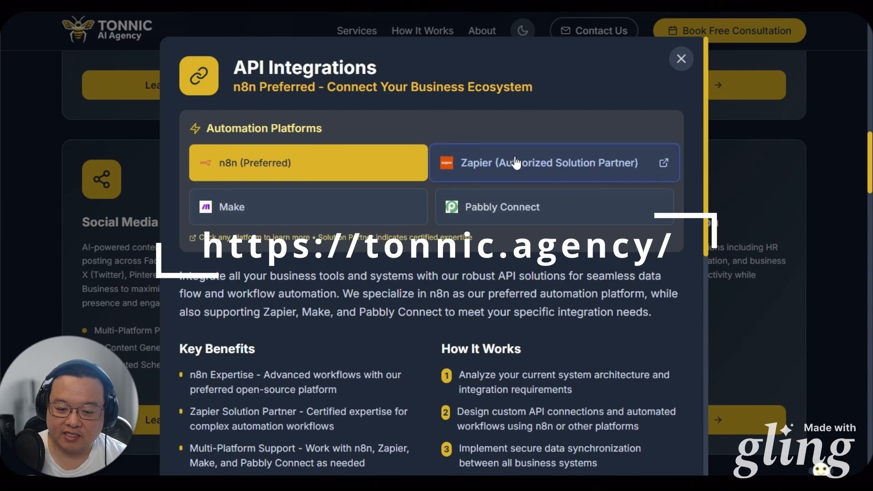
click(680, 59)
Scroll to the bottom of the page and switch to the Retell AI flow editor
scroll(608, 313, down, 10)
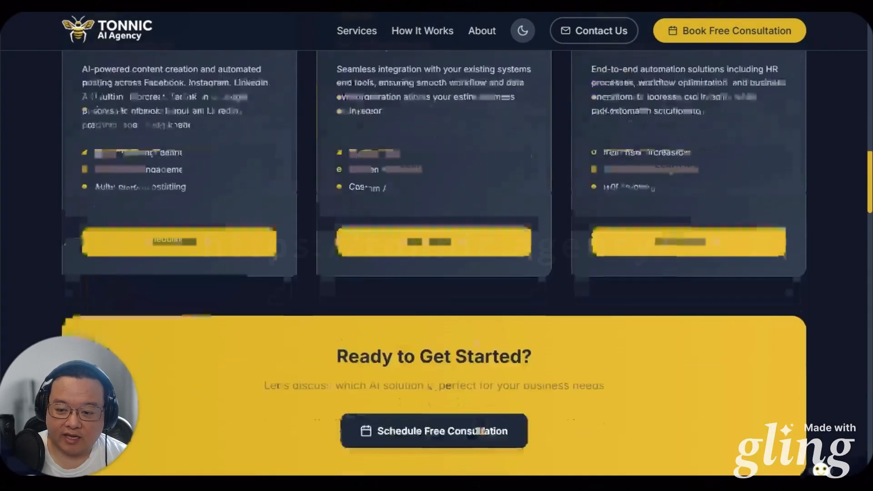
scroll(481, 350, down, 8)
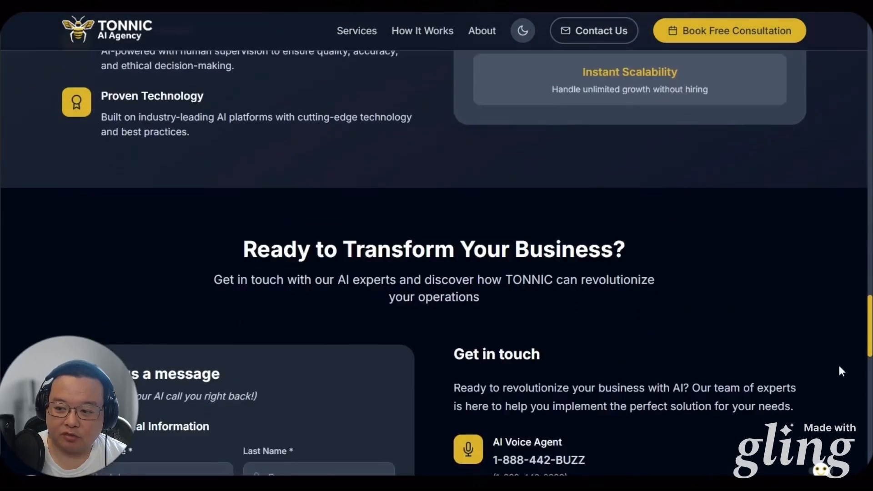
drag(868, 327, 838, 45)
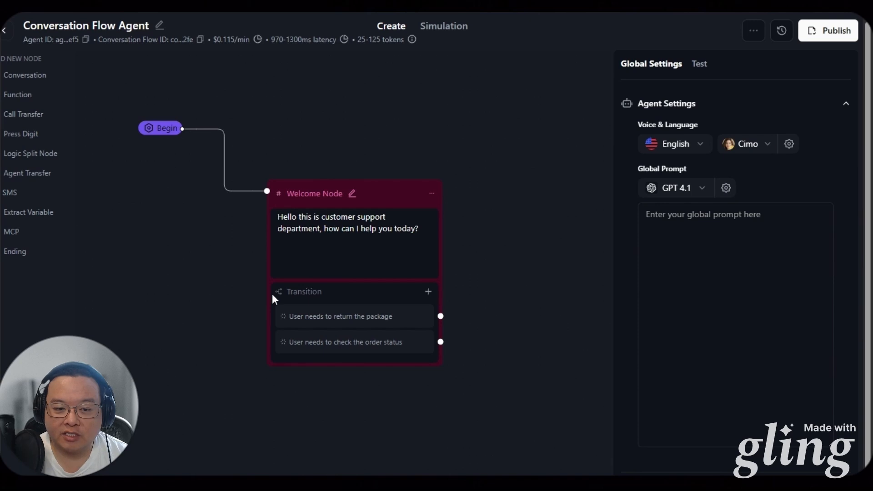
Rewrite the Welcome Node's greeting and give it one transition for email, text, SMS or both
drag(335, 146, 291, 199)
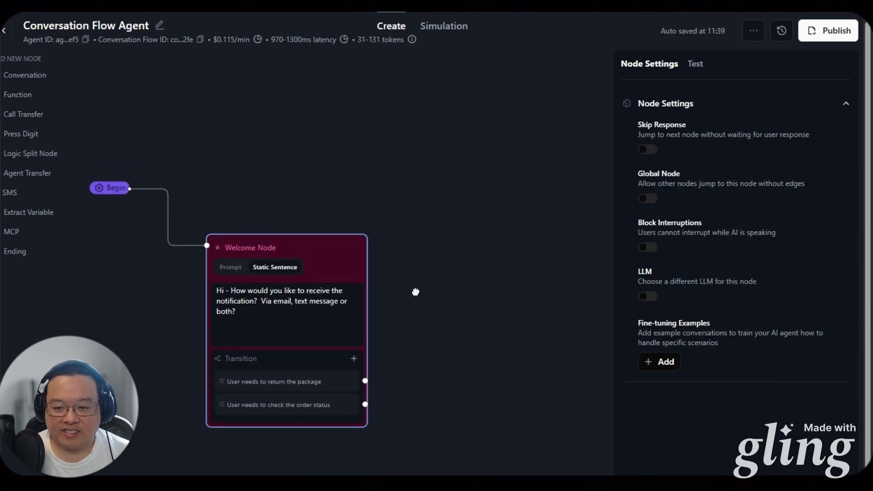
click(391, 295)
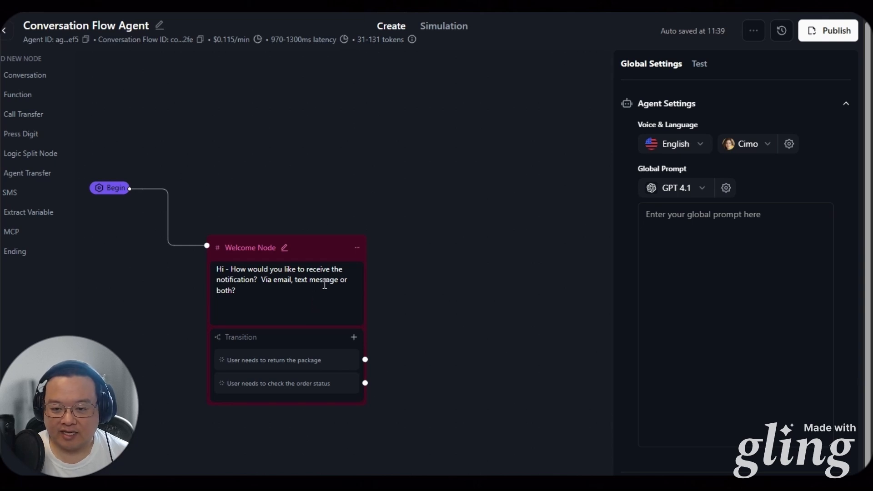
drag(241, 246, 240, 188)
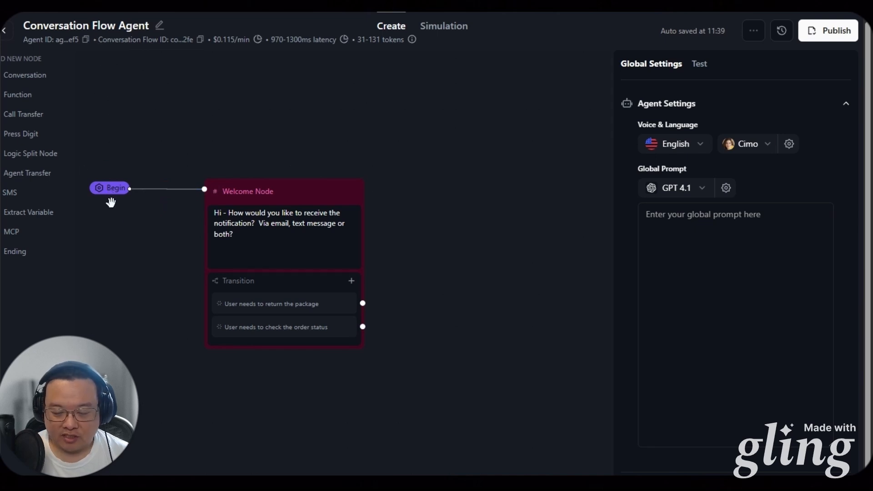
drag(142, 266, 119, 278)
click(265, 365)
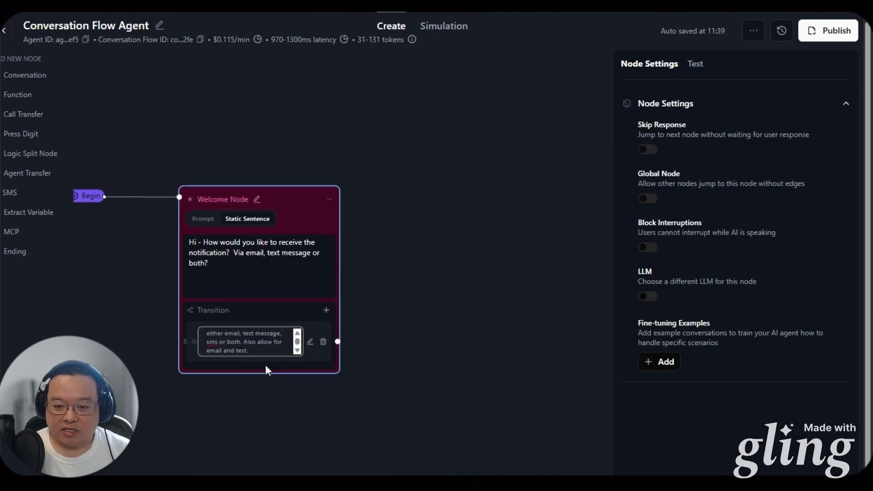
click(340, 375)
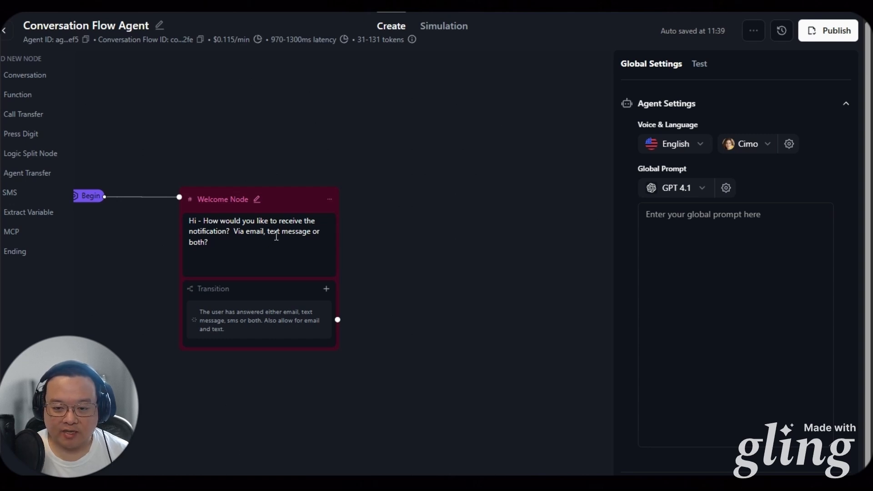
Add an Extract Variables node after the Welcome Node, with a Logic Split Node beside it
click(53, 218)
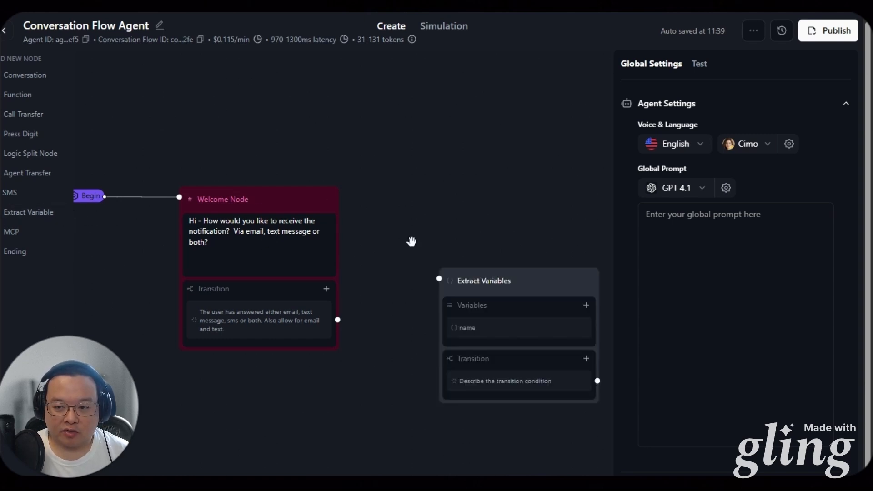
drag(496, 278, 442, 199)
drag(436, 398, 323, 423)
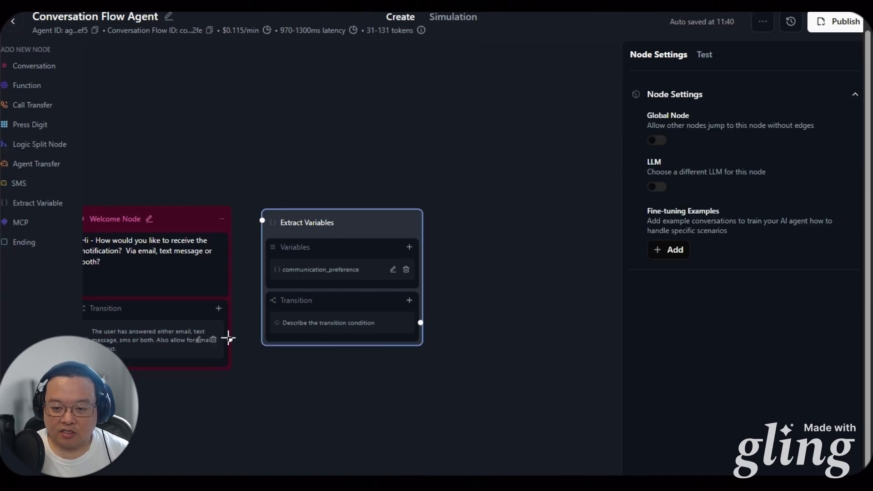
drag(220, 348, 253, 230)
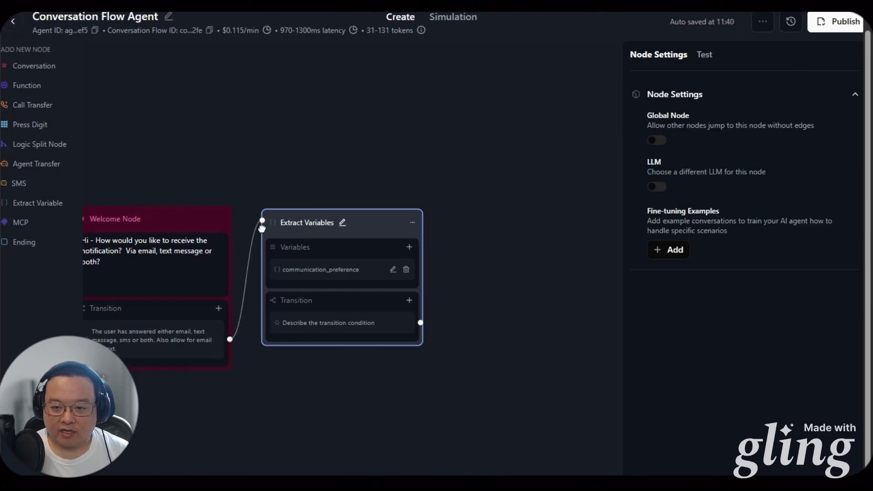
drag(244, 442, 186, 464)
drag(396, 372, 388, 378)
click(55, 149)
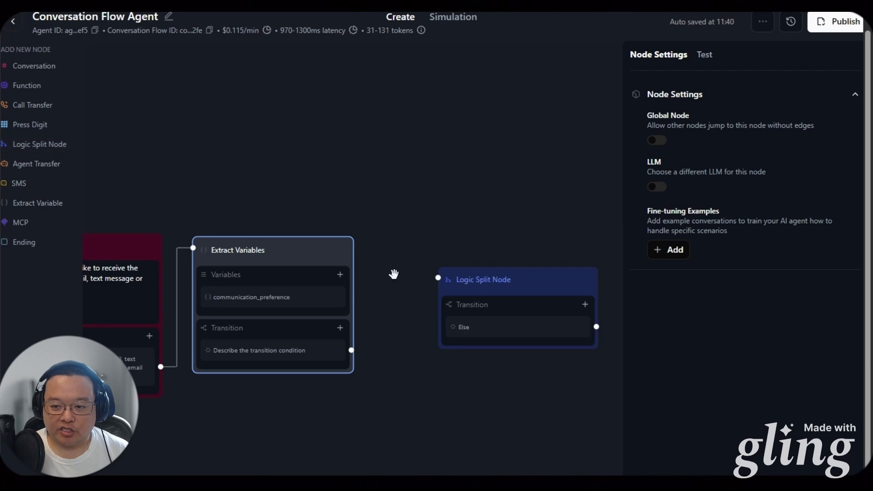
drag(471, 283, 421, 247)
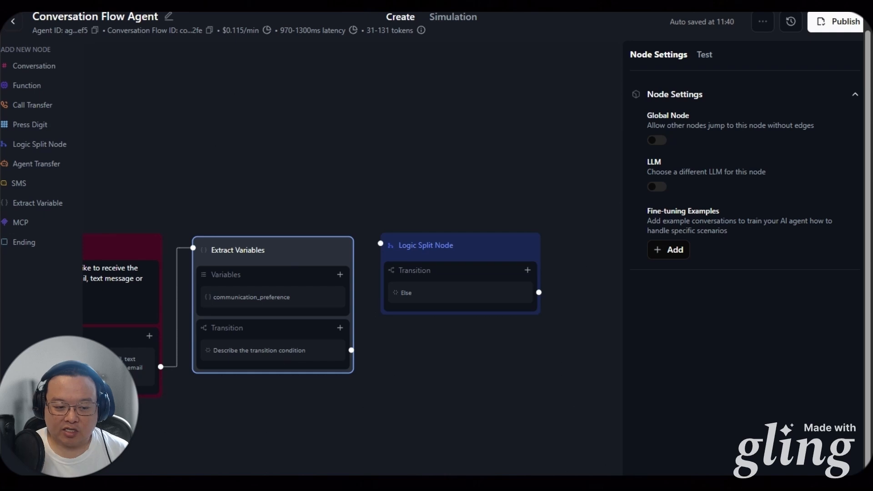
Set the Extract Variables transition to 'Continue to the next node.'
click(285, 355)
triple_click(281, 361)
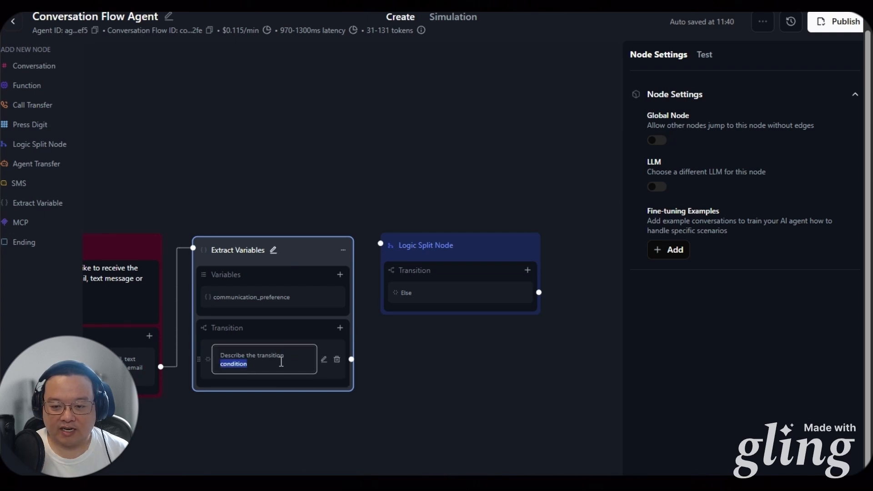
text(Continue to the next node.)
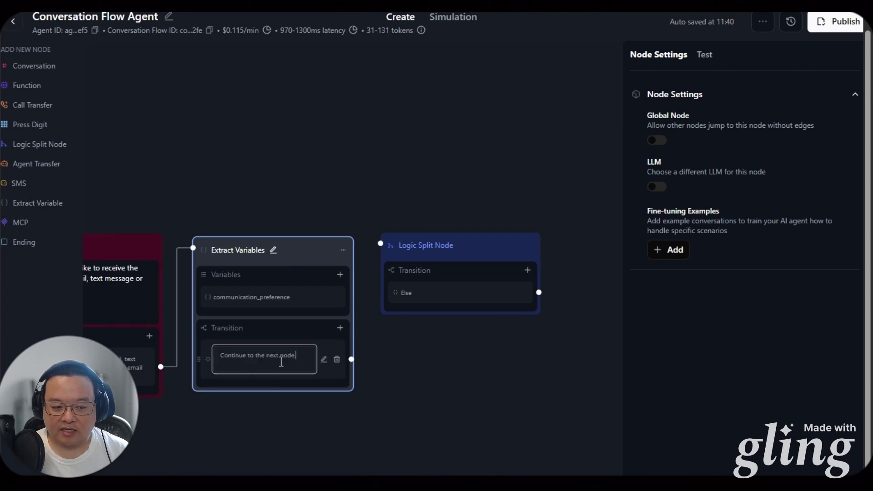
click(299, 393)
click(321, 261)
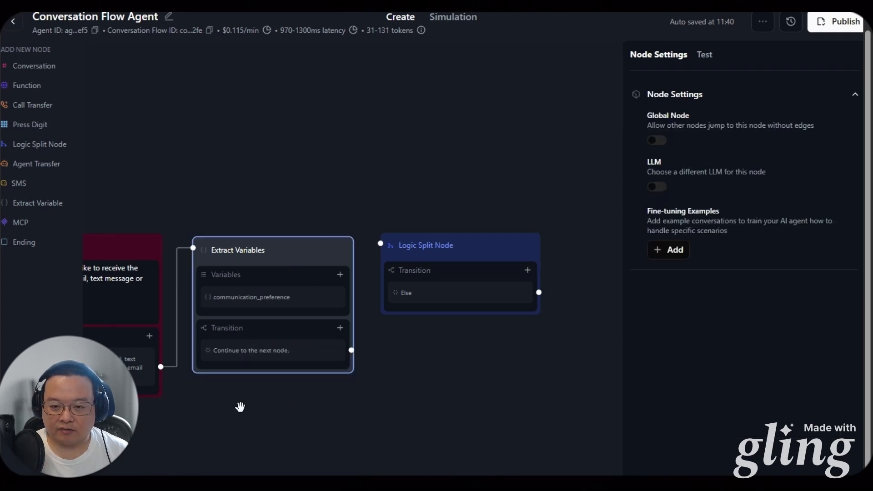
drag(239, 407, 283, 432)
click(146, 282)
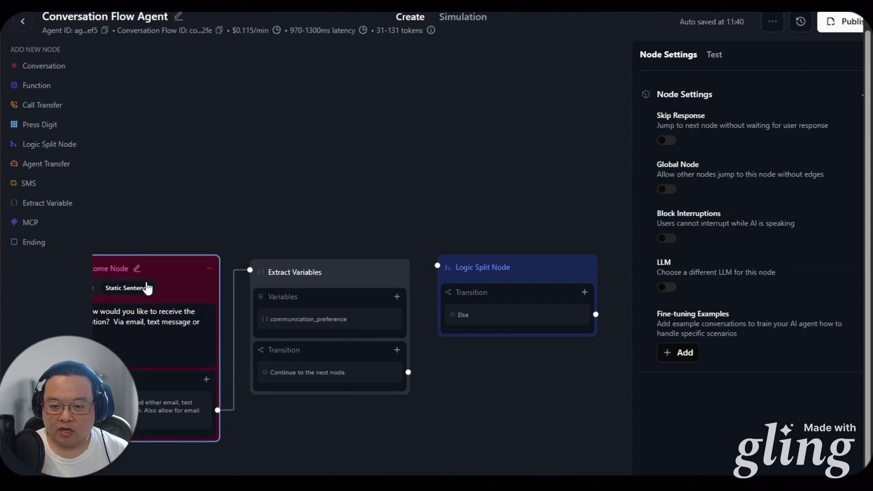
click(400, 177)
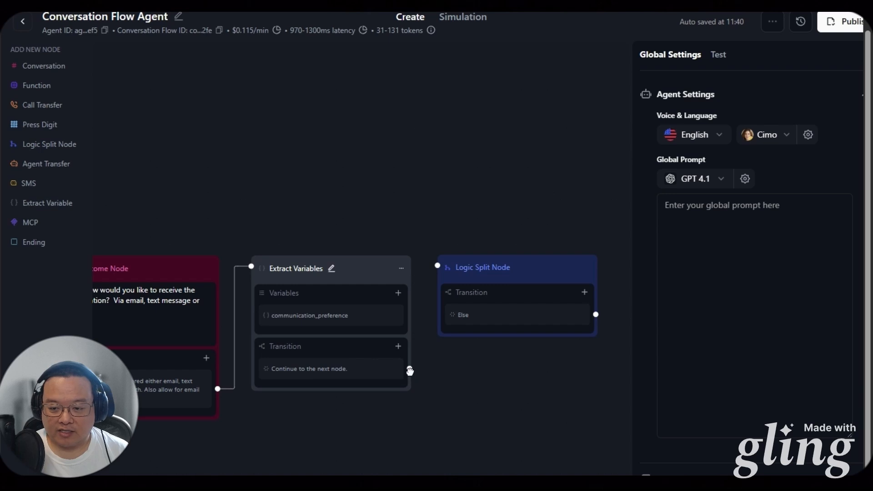
Connect Extract Variables to the Logic Split Node and copy the communication_preference variable name
drag(409, 370, 438, 265)
drag(253, 436, 367, 423)
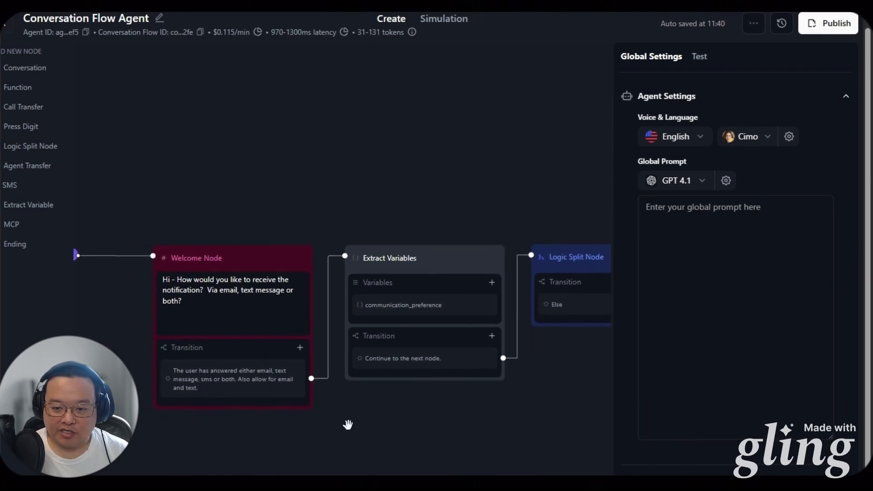
click(475, 305)
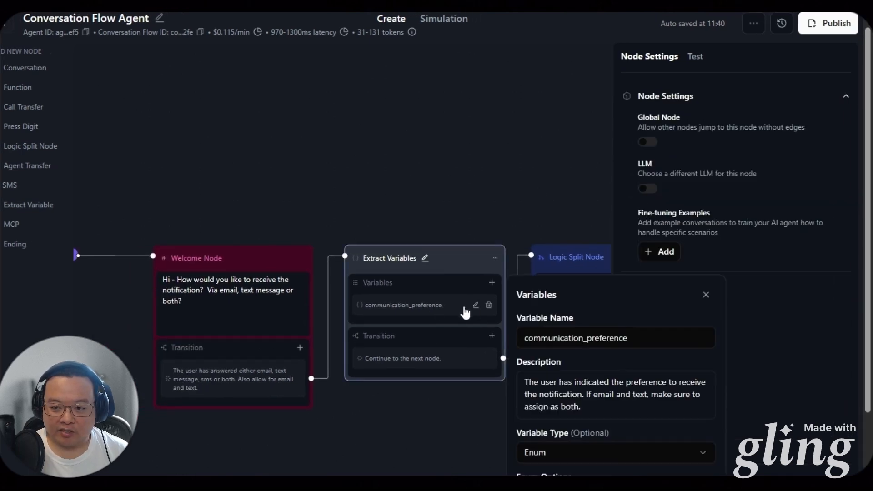
double_click(574, 340)
key(ctrl+c)
click(495, 233)
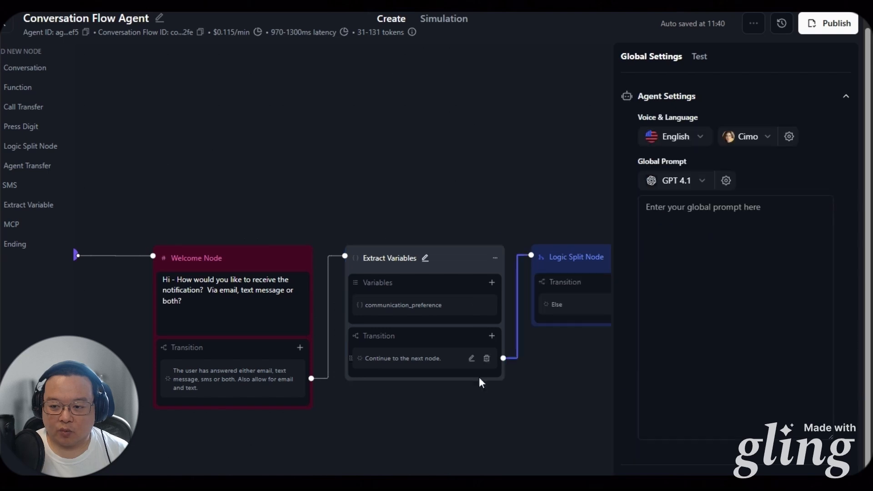
drag(504, 417, 251, 457)
Add an equation transition on {{communication_preference}} to the Logic Split Node
click(423, 332)
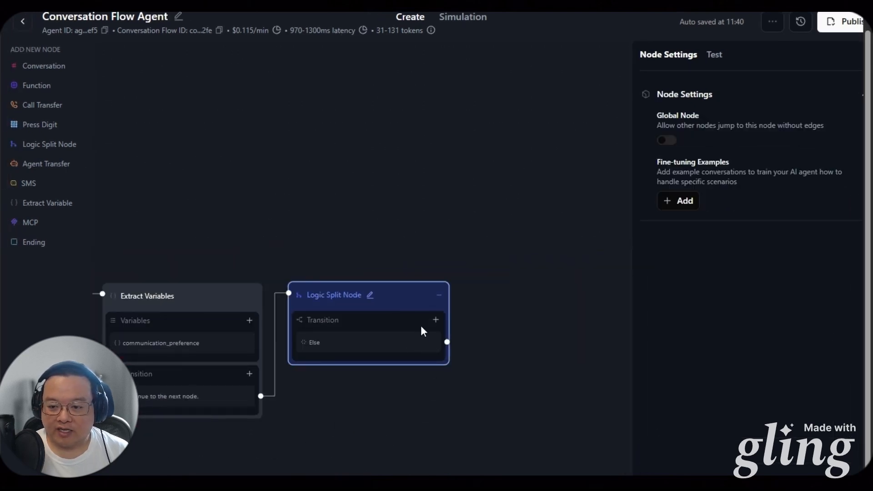
click(436, 319)
click(436, 364)
click(375, 356)
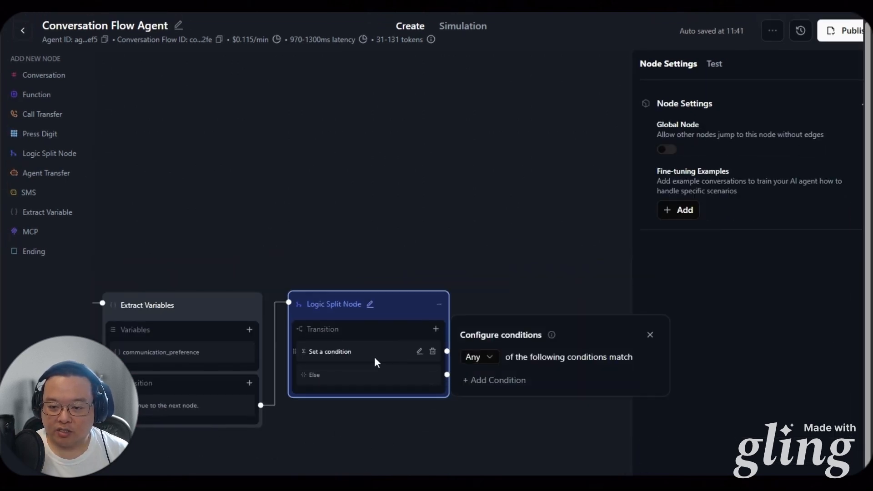
text({{)
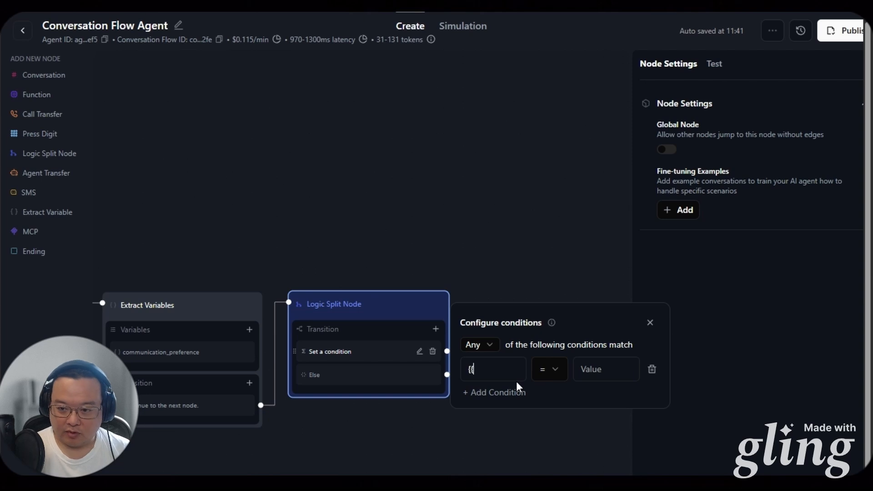
key(ctrl+v)
text(}})
click(587, 373)
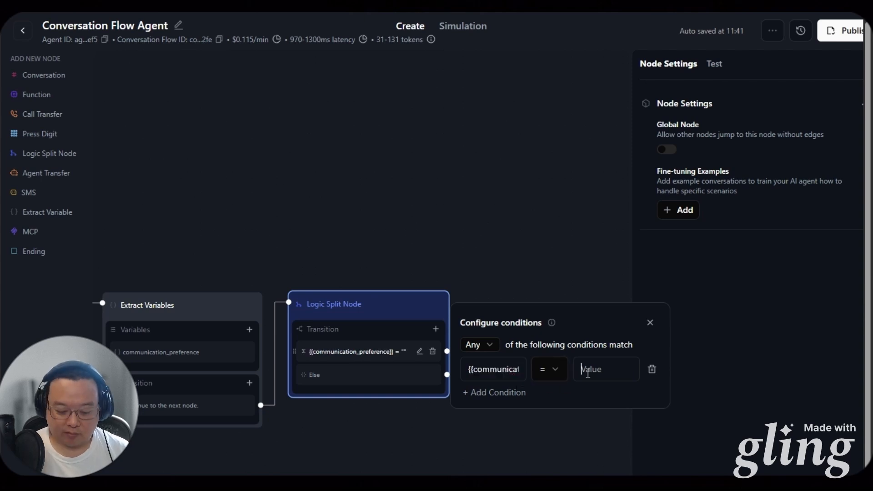
Add a second equation condition matching the value email
click(436, 329)
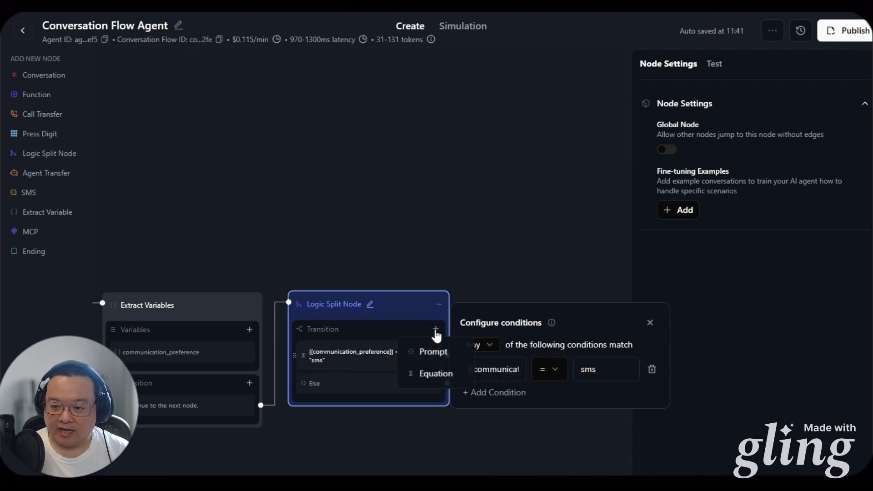
click(416, 374)
click(498, 356)
click(499, 355)
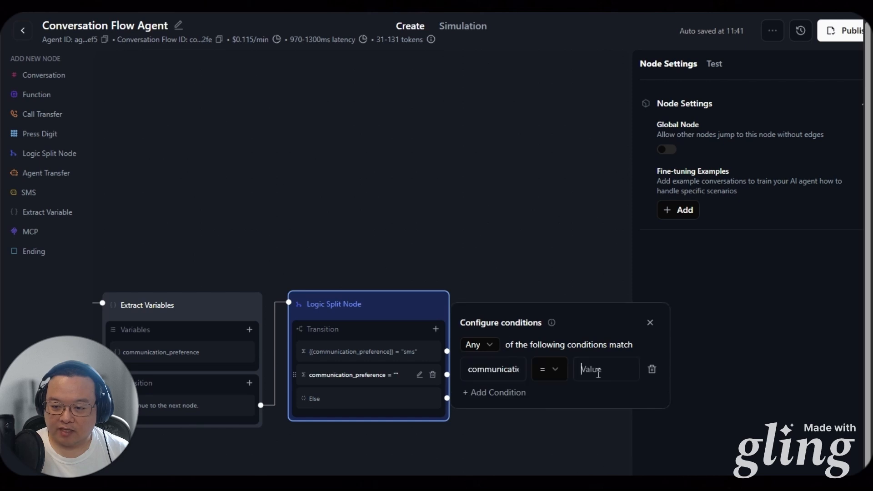
text(ail)
click(436, 329)
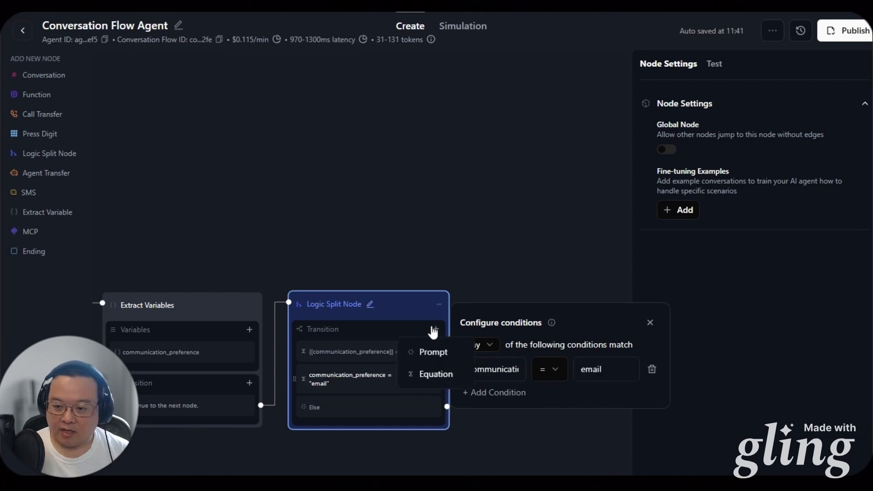
Add a third equation condition on {{communication_preference}} matching both
click(426, 373)
click(483, 382)
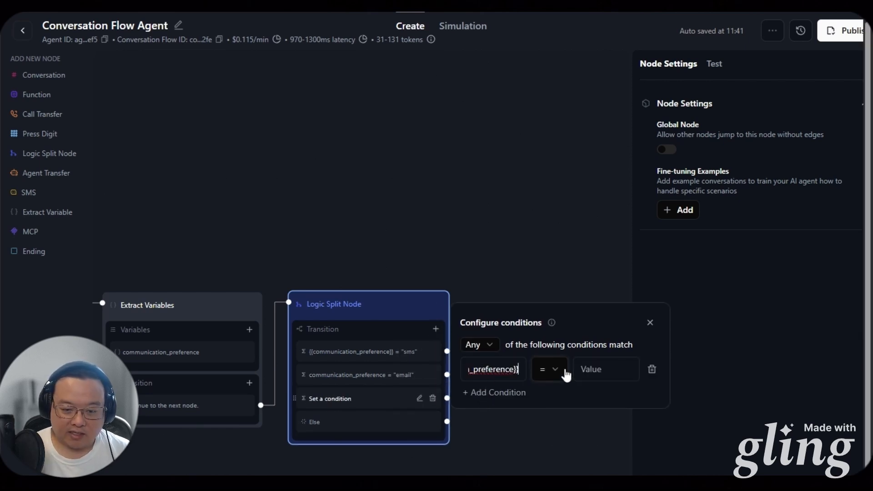
click(580, 368)
text(b)
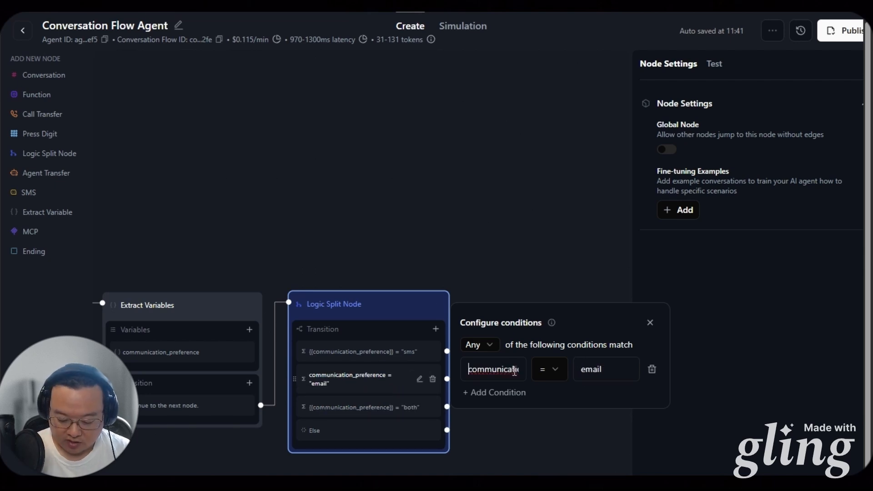
text({{)
key(End)
text(}})
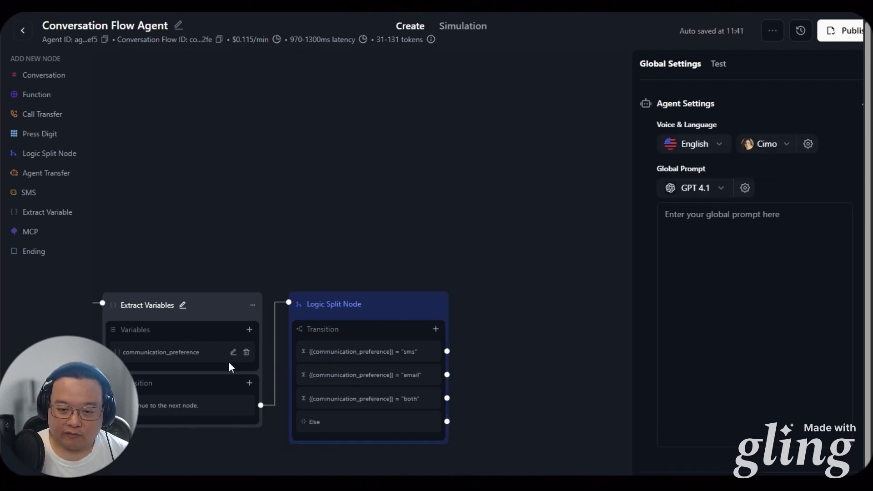
Add a Conversation node named SMS and paste in its phone-collection prompt
drag(177, 254, 413, 244)
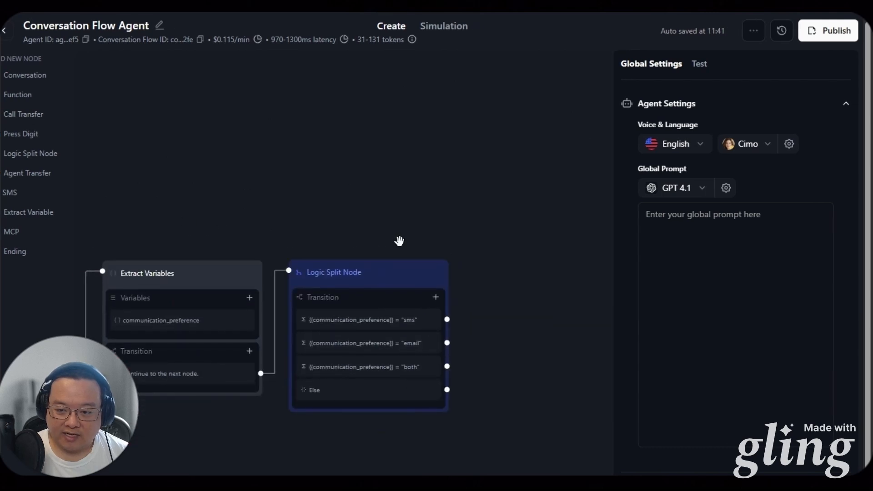
drag(399, 240, 217, 263)
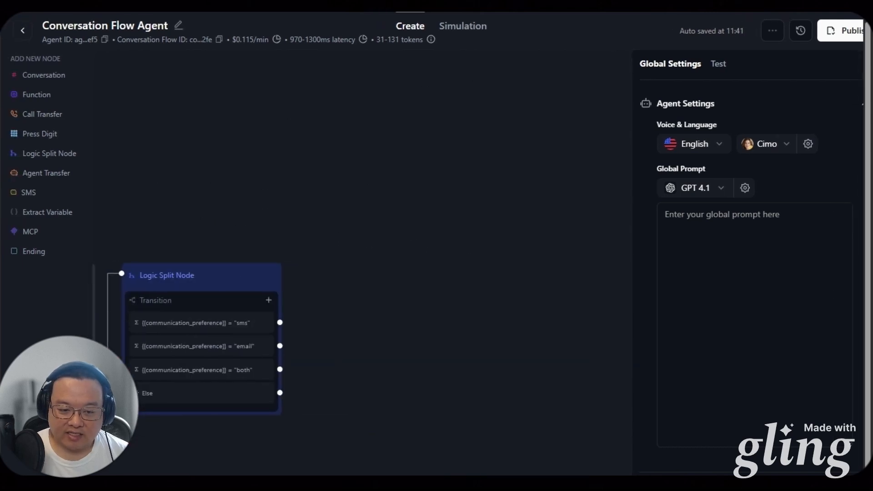
click(43, 78)
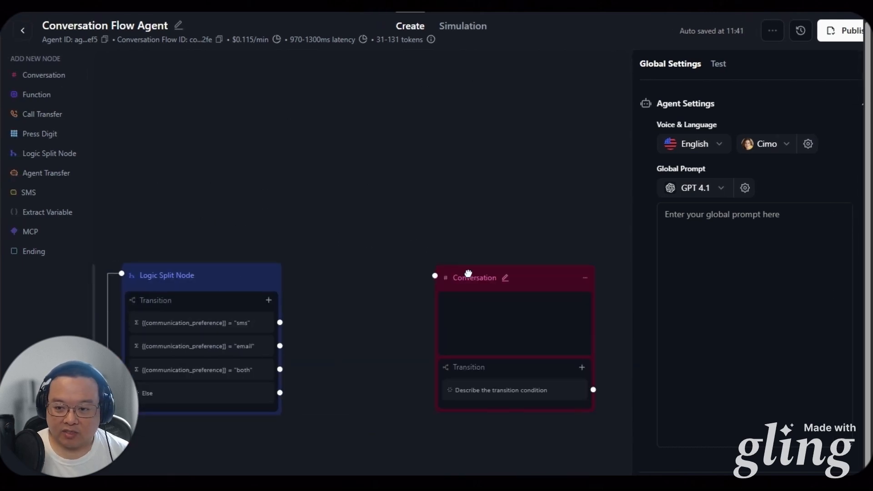
drag(468, 274, 343, 142)
click(354, 128)
text(SMS)
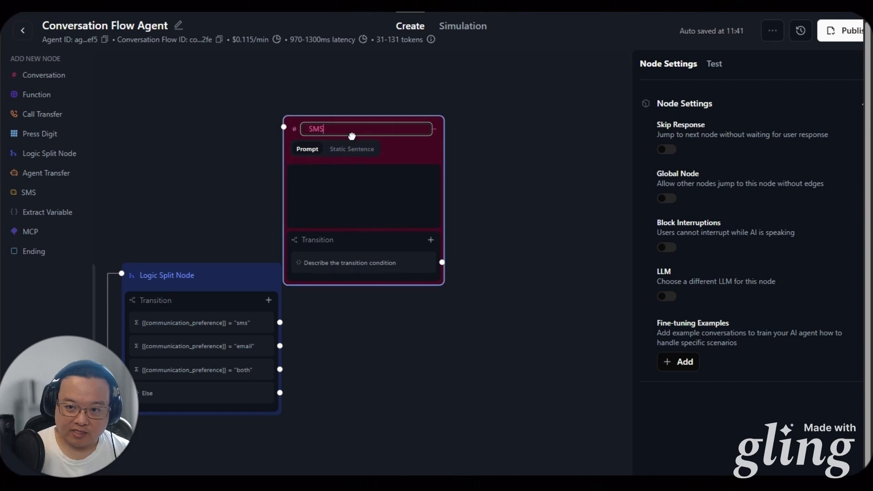
key(Return)
drag(342, 128, 369, 128)
click(369, 163)
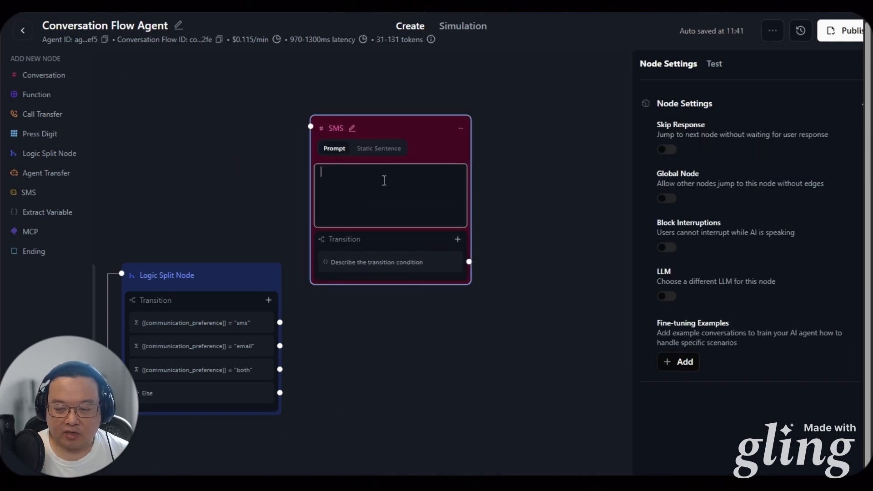
key(ctrl+v)
Connect the Logic Split Node's sms branch to the SMS node
scroll(405, 258, up, 5)
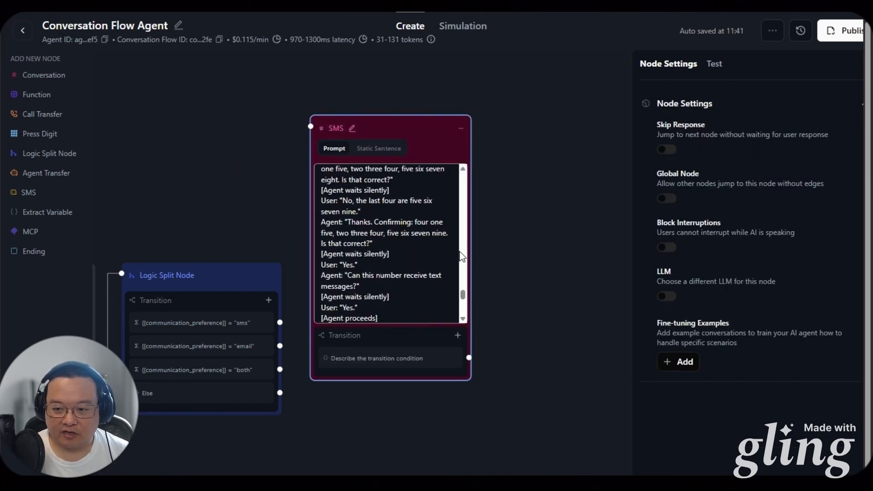
click(493, 228)
scroll(388, 234, up, 1)
scroll(388, 235, up, 1)
drag(463, 273, 456, 176)
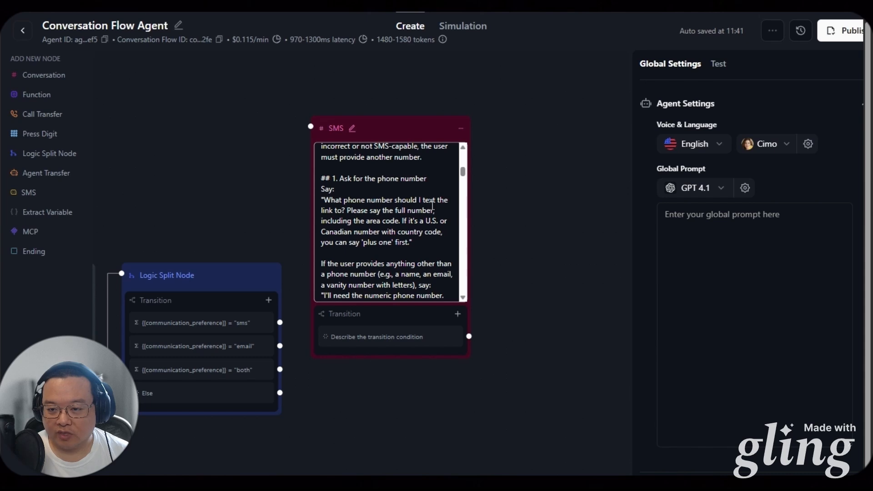
scroll(436, 211, down, 6)
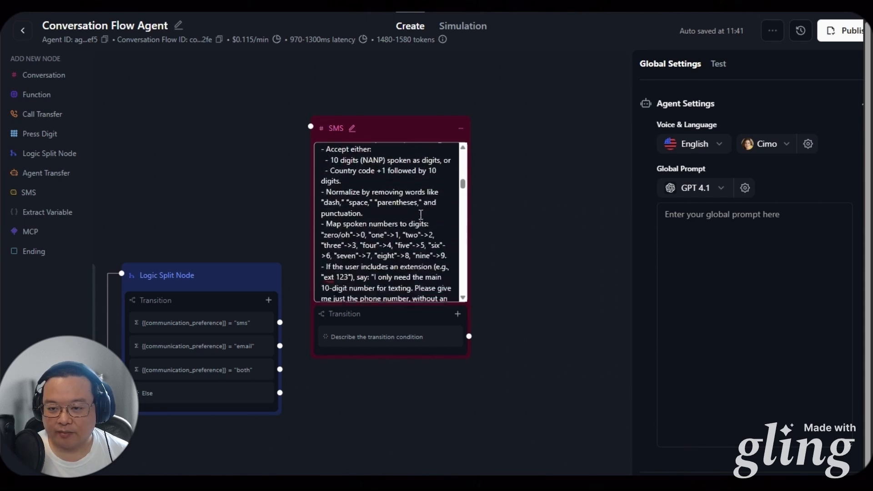
scroll(419, 217, down, 8)
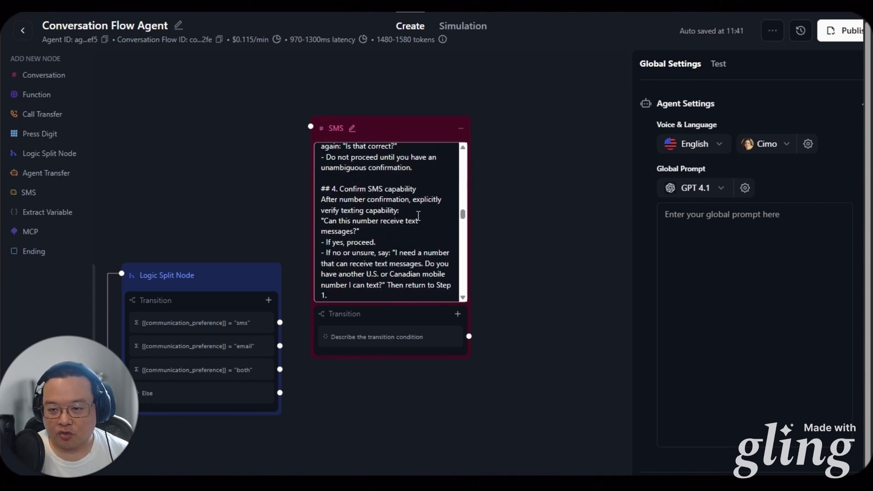
scroll(419, 216, down, 6)
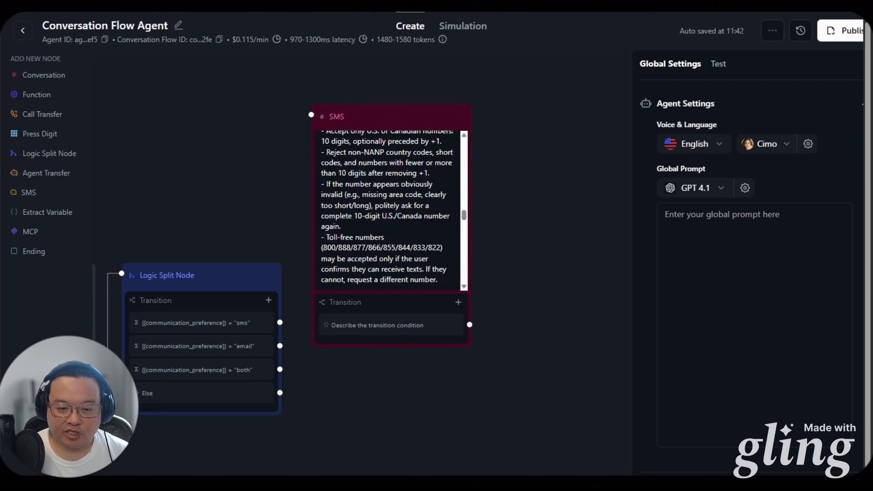
drag(279, 322, 311, 115)
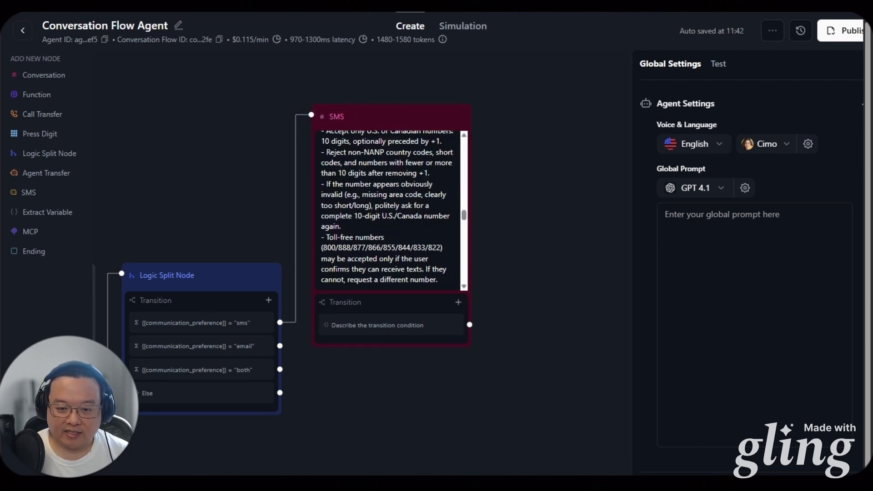
Add an Extract Variables node capturing phone_number, with a pasted E.164 description
click(47, 212)
drag(517, 284, 516, 123)
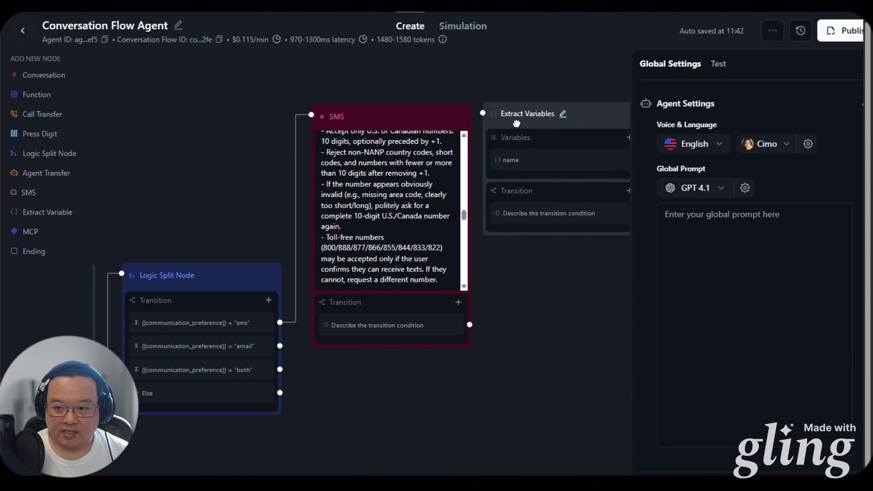
drag(538, 307, 366, 325)
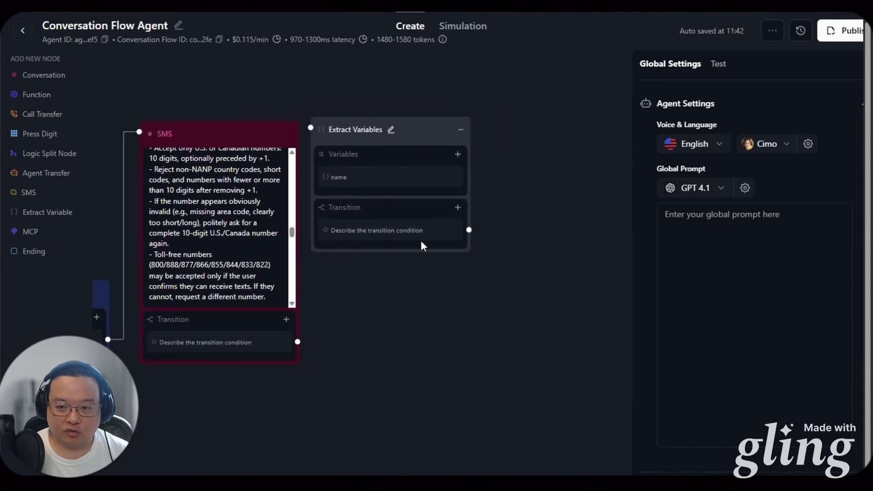
drag(401, 135, 412, 247)
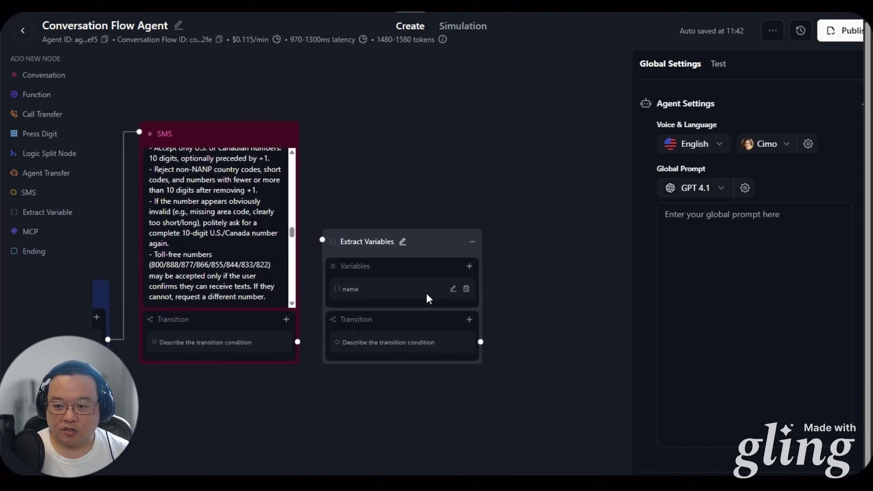
click(452, 289)
double_click(540, 328)
text(phone_number)
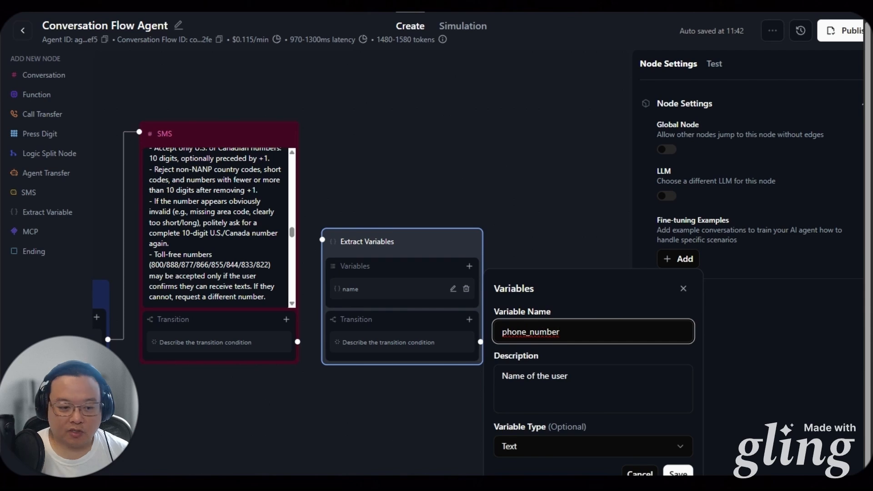
triple_click(536, 394)
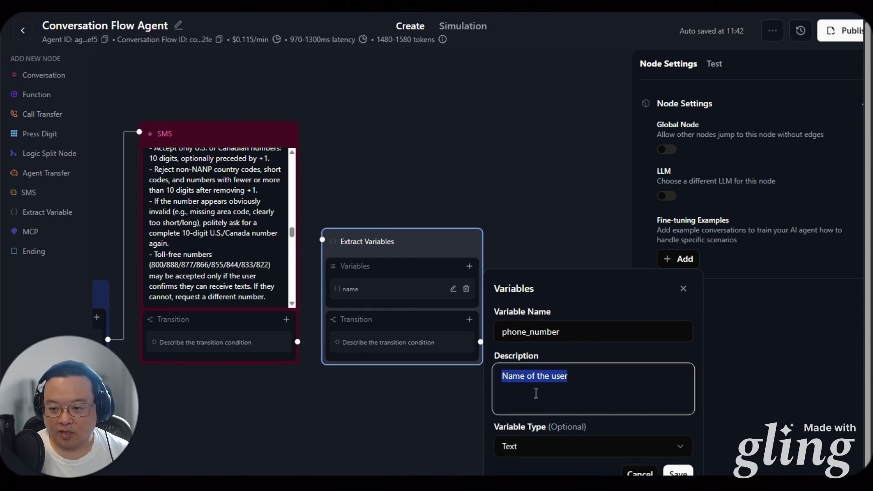
text(The North American phone number that the user has provided that can be texted to in E.164 format)
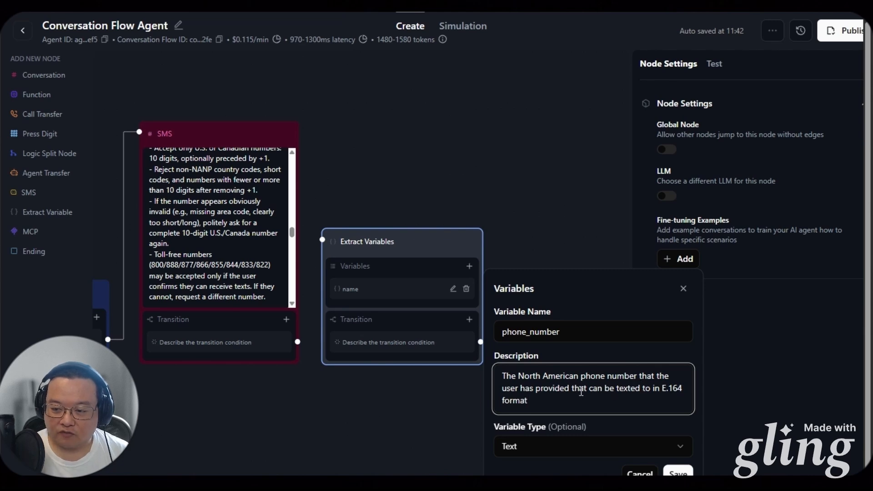
Set the SMS node's transition to fire once an SMS-capable number is confirmed
click(296, 342)
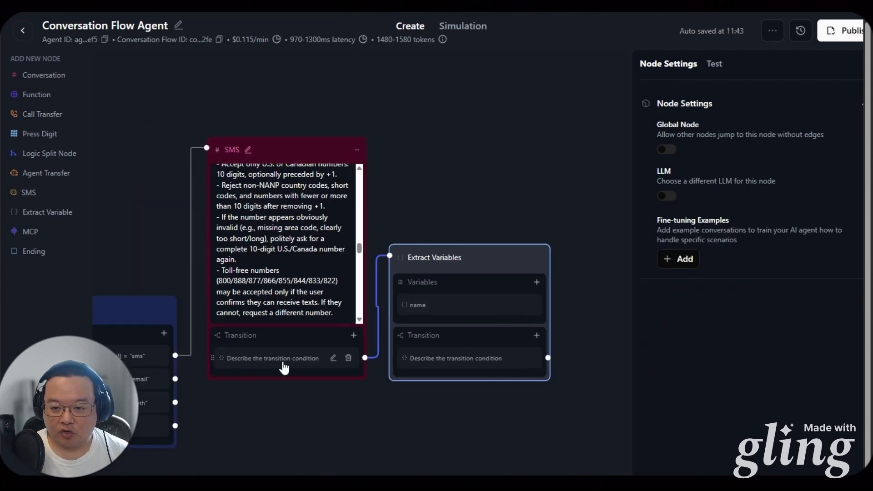
double_click(281, 363)
key(ctrl+a)
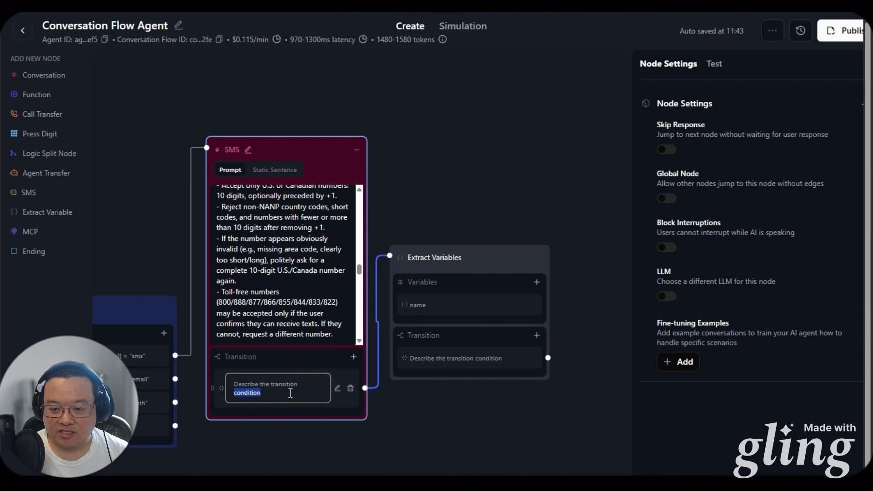
text(User provided and confirmed an SMS capable phone number.)
click(418, 412)
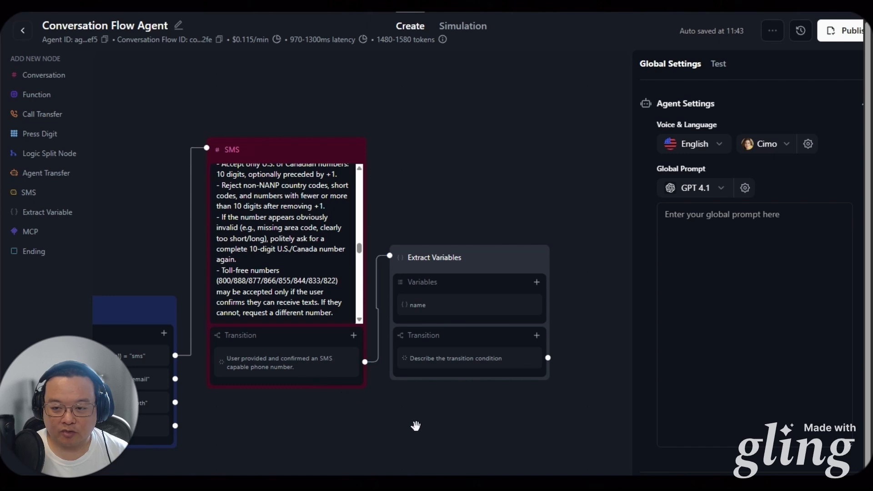
Set the phone_number extractor's transition to continue to the next node
click(525, 307)
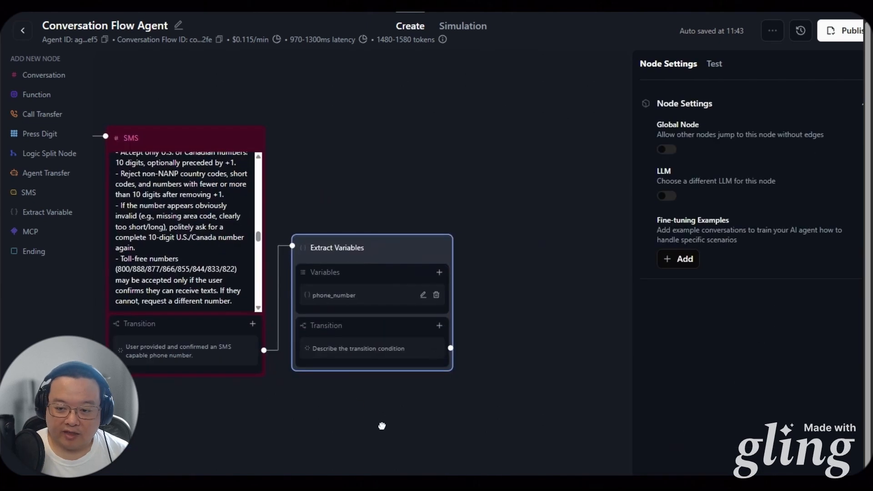
click(359, 354)
key(ctrl+a)
text(Continue to the next node.)
click(369, 422)
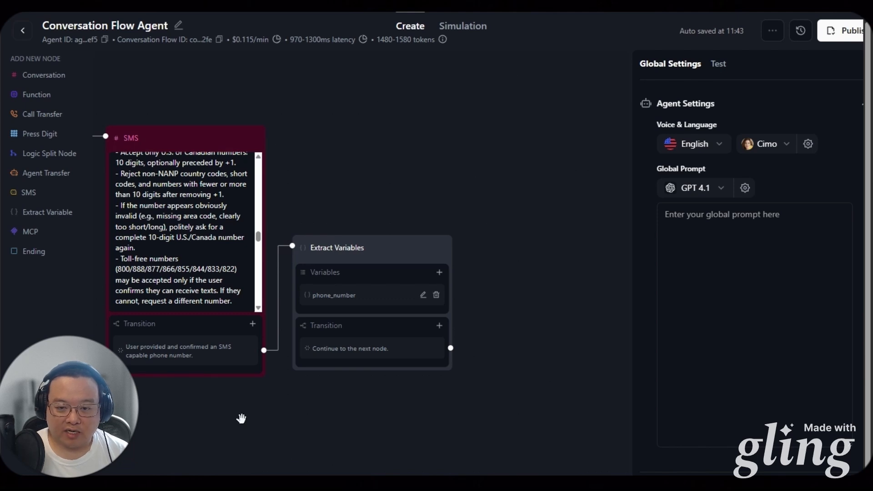
scroll(321, 444, down, 3)
scroll(322, 444, left, 3)
Add a Conversation node named Email and connect the email branch to it
click(60, 77)
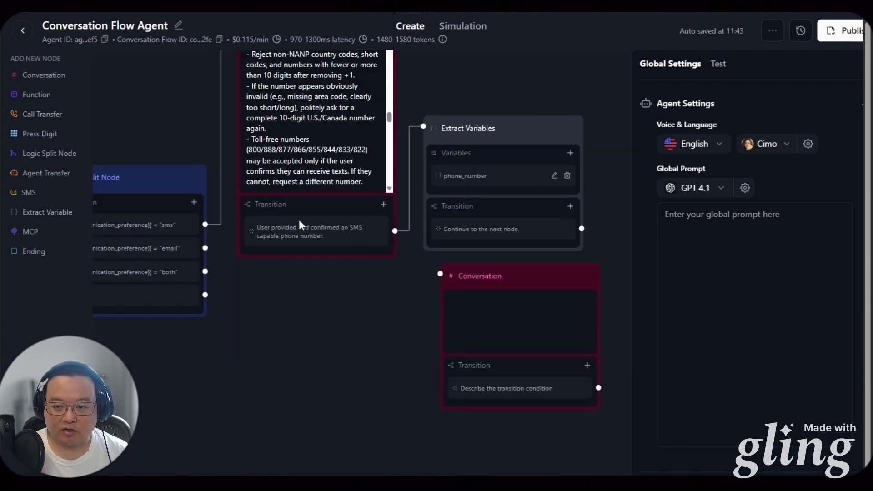
drag(496, 276, 294, 282)
double_click(313, 284)
text(Em)
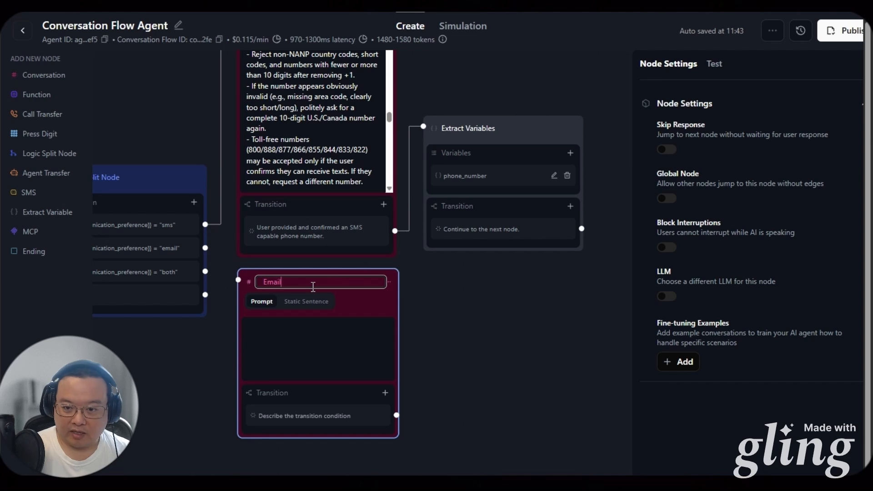
text(ail)
click(415, 327)
drag(205, 248, 238, 279)
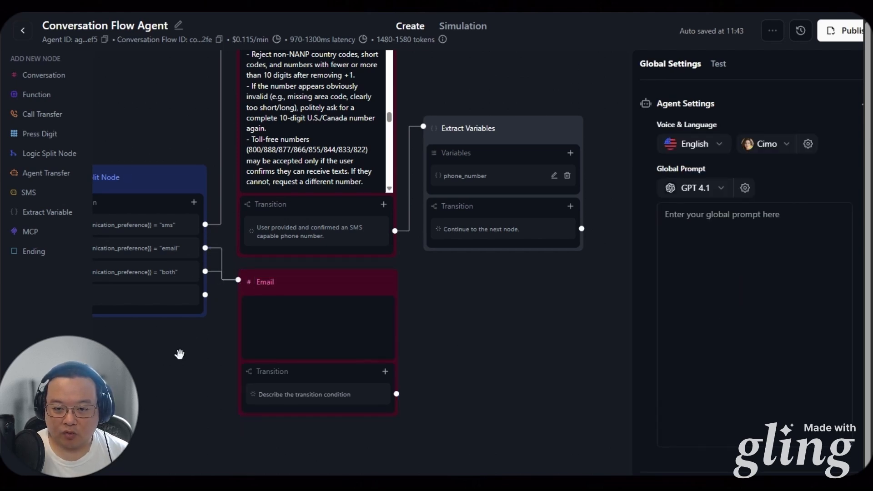
drag(179, 354, 228, 360)
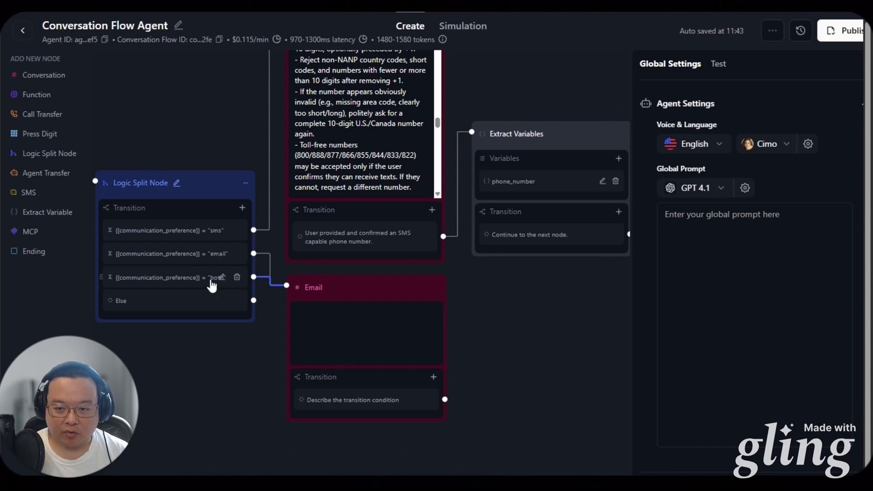
Paste the email verification prompt into the Email node
click(301, 352)
key(ctrl+v)
click(457, 372)
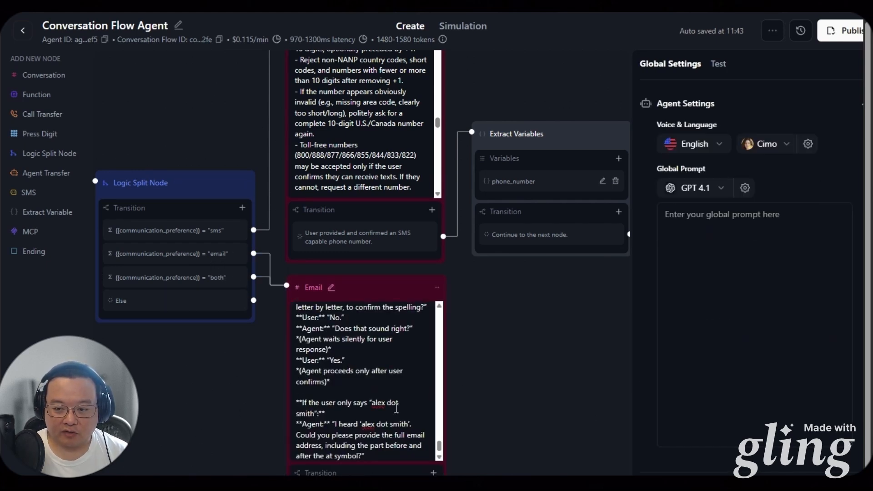
drag(439, 448, 455, 312)
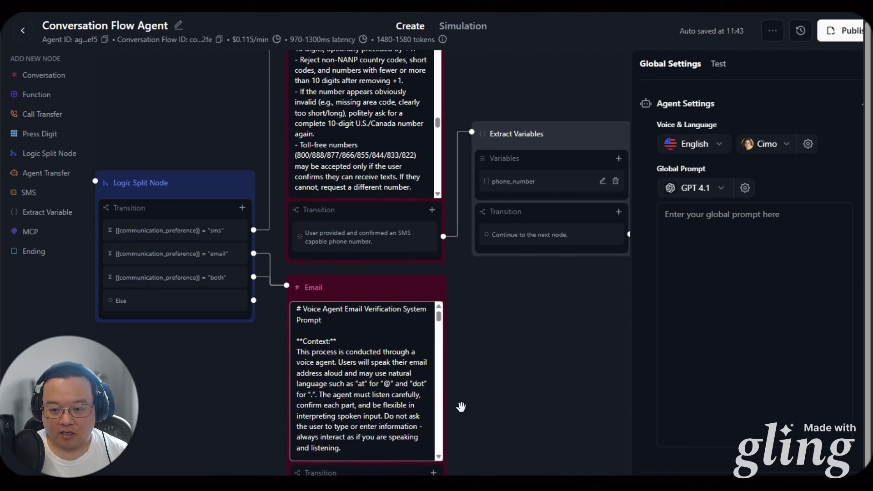
scroll(481, 413, down, 3)
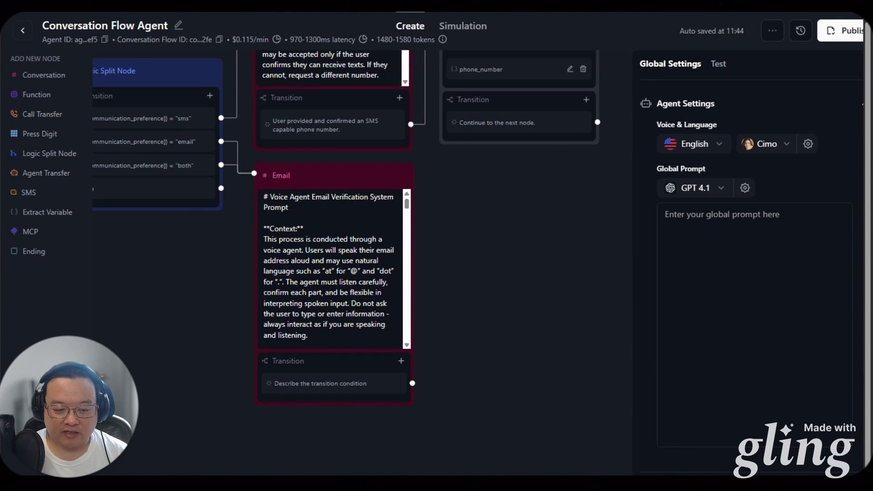
Set the Email node's transition to 'User provided and confirmed email address.'
click(316, 390)
click(316, 407)
key(ctrl+a)
text(User provided and confirmed email address.)
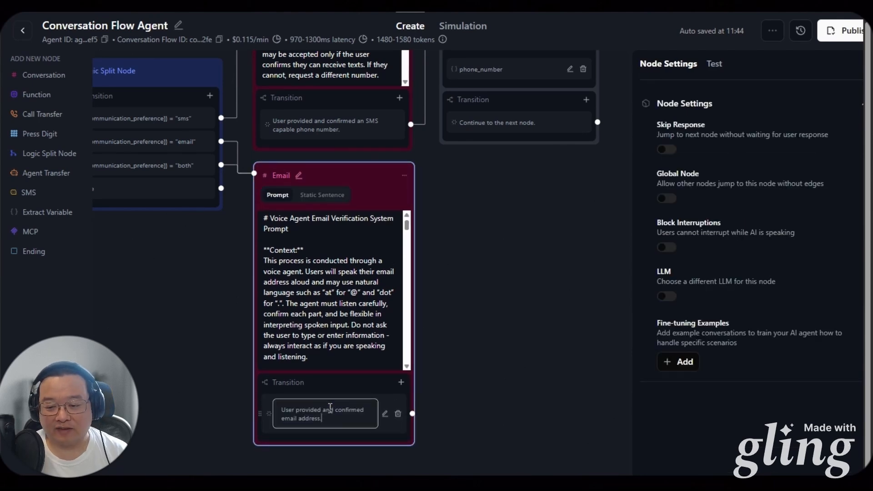
click(458, 375)
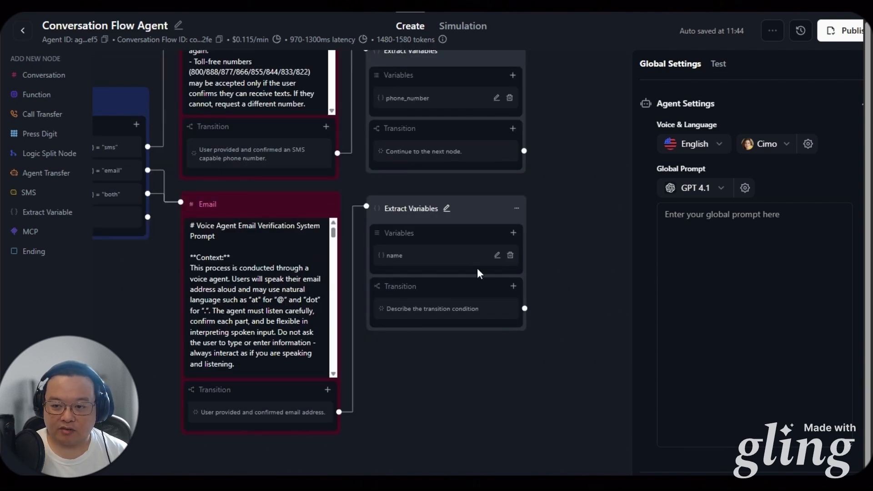
Describe email_address as 'The email address of the user.' and set the transition to continue
click(497, 256)
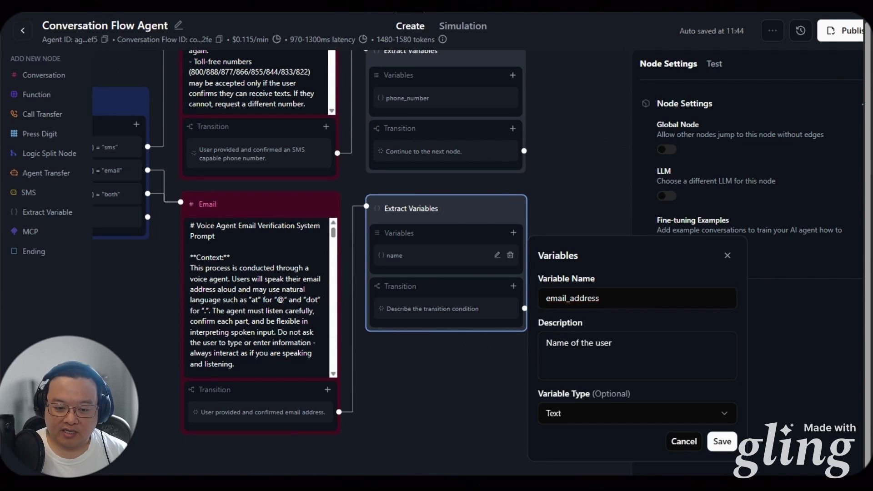
triple_click(616, 339)
text(The email address of the user.)
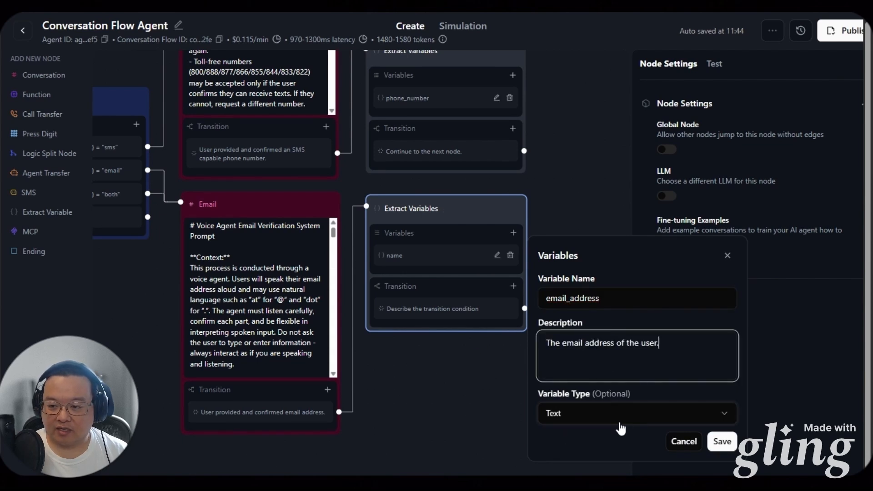
click(722, 441)
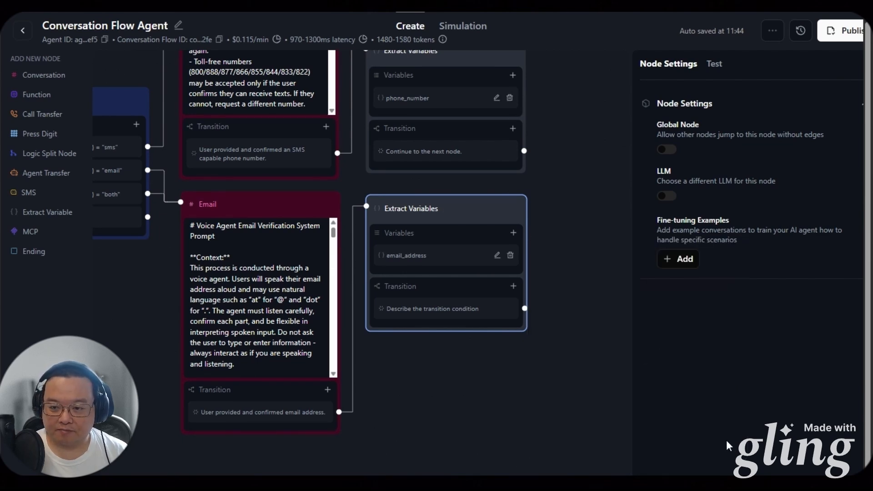
click(432, 309)
text(Continue to the next node.)
click(493, 379)
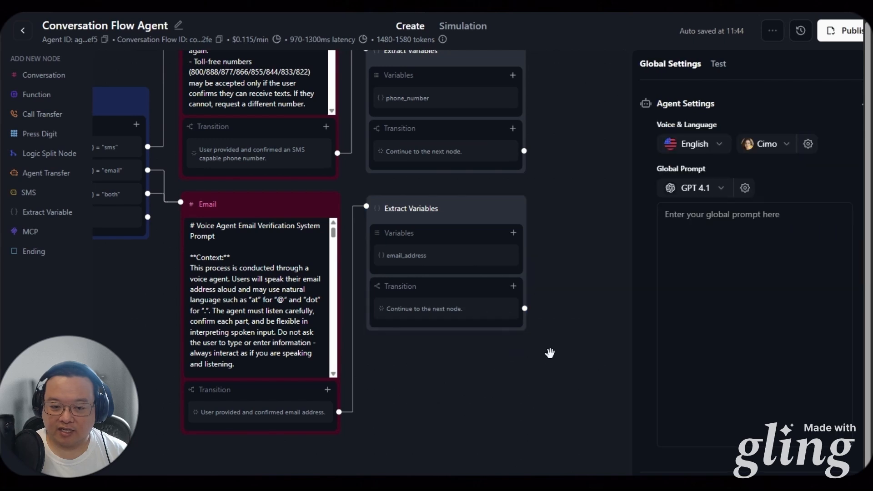
Add a Logic Split Node and connect the email extractor to it
drag(551, 353, 458, 349)
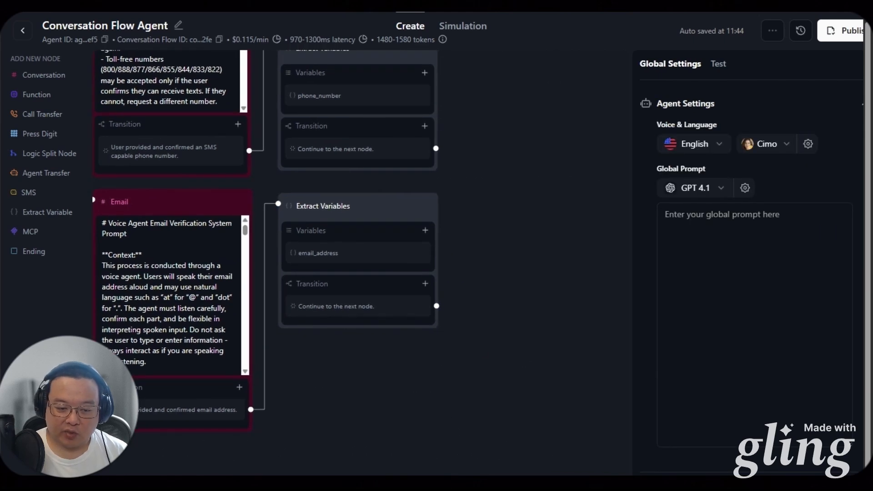
drag(213, 453, 290, 478)
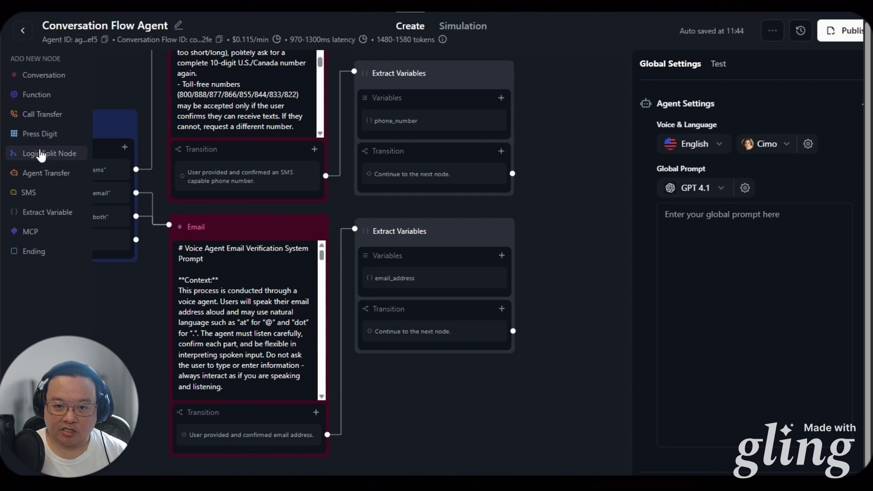
drag(46, 153, 381, 336)
drag(365, 282, 466, 233)
drag(362, 334, 385, 227)
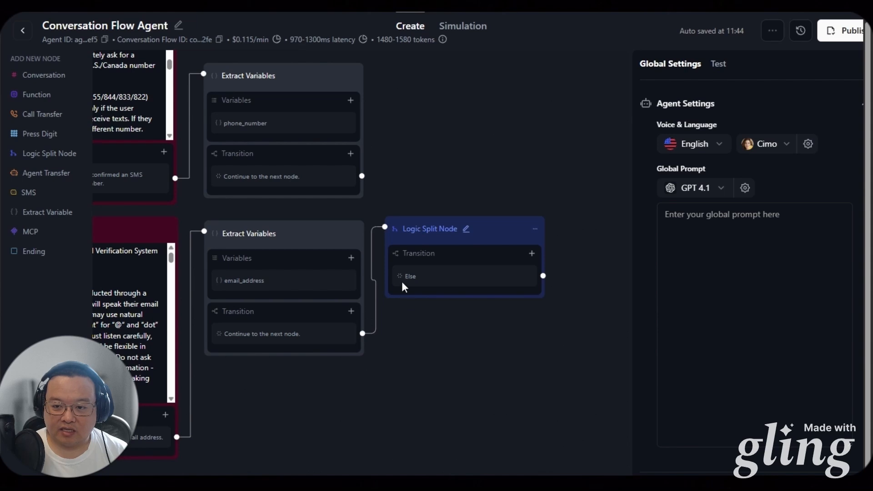
Add an Equation transition {{communication_preference}} = "both" to the Logic Split Node
click(531, 253)
click(529, 298)
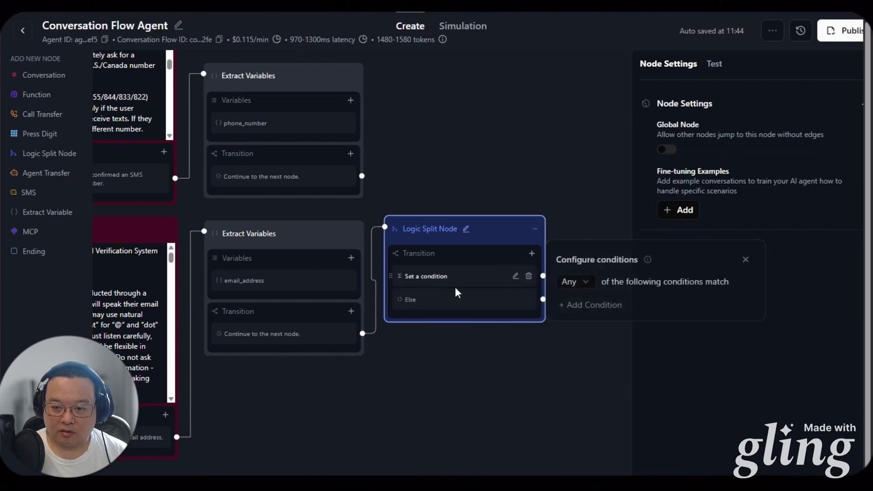
click(572, 304)
text({{contact_preference}})
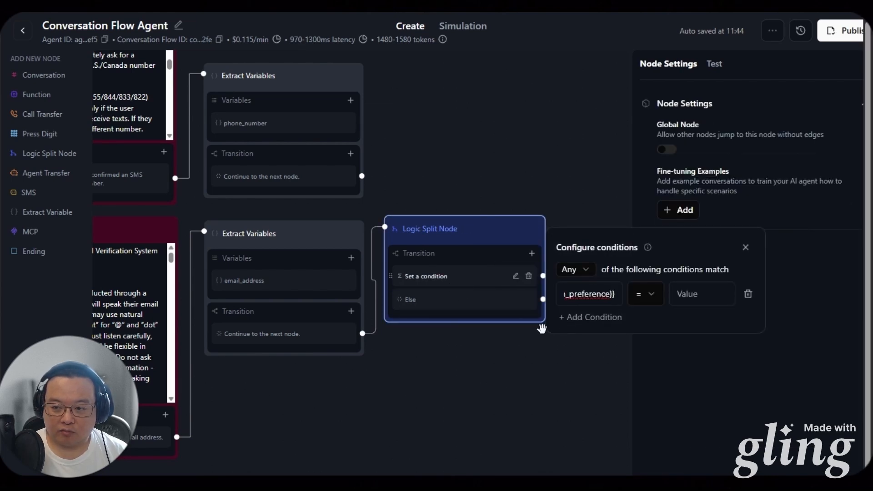
click(688, 293)
text(both)
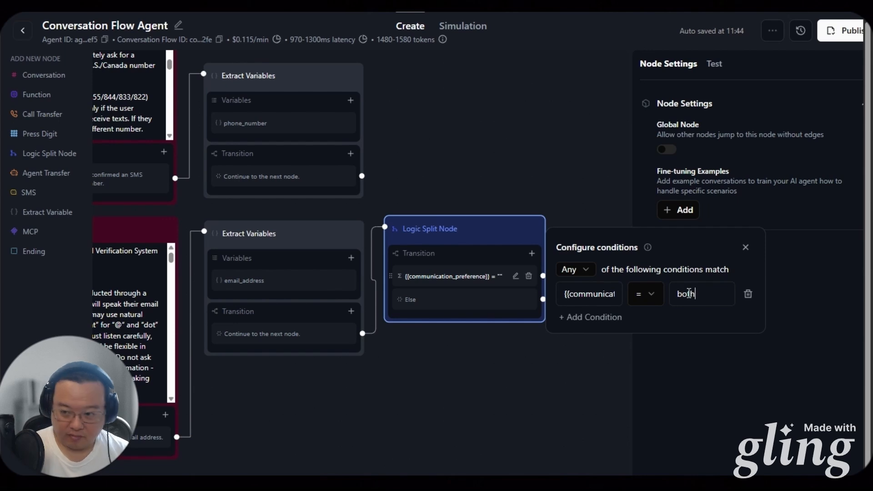
click(599, 337)
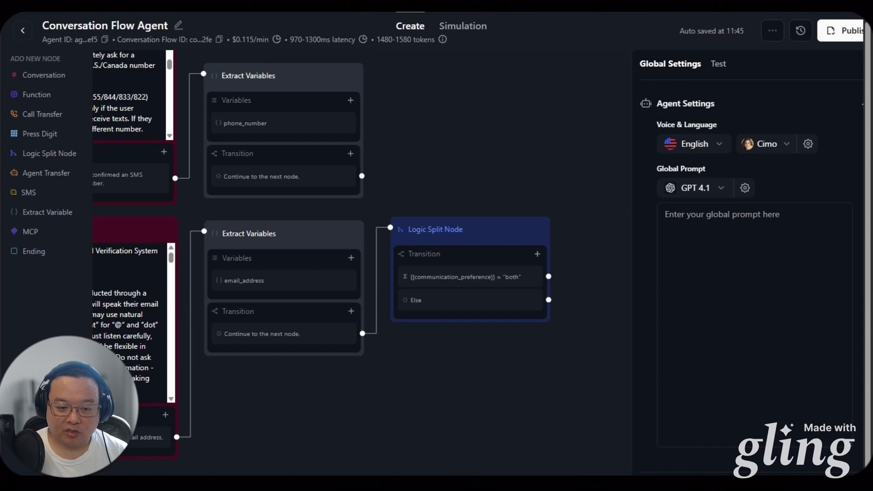
Connect the "both" branch to the SMS node
drag(500, 339, 507, 470)
drag(555, 408, 459, 97)
mouse_move(339, 457)
mouse_down()
mouse_move(295, 465)
mouse_move(336, 399)
mouse_move(329, 466)
mouse_up()
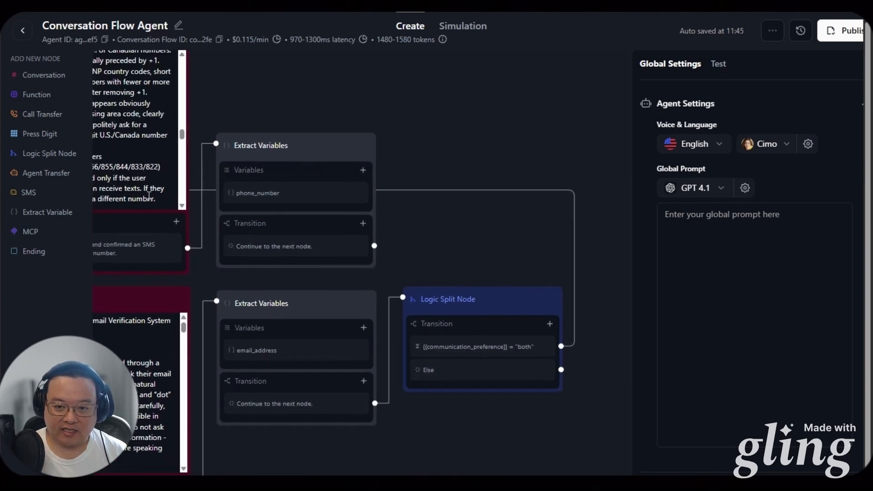
drag(473, 245, 387, 190)
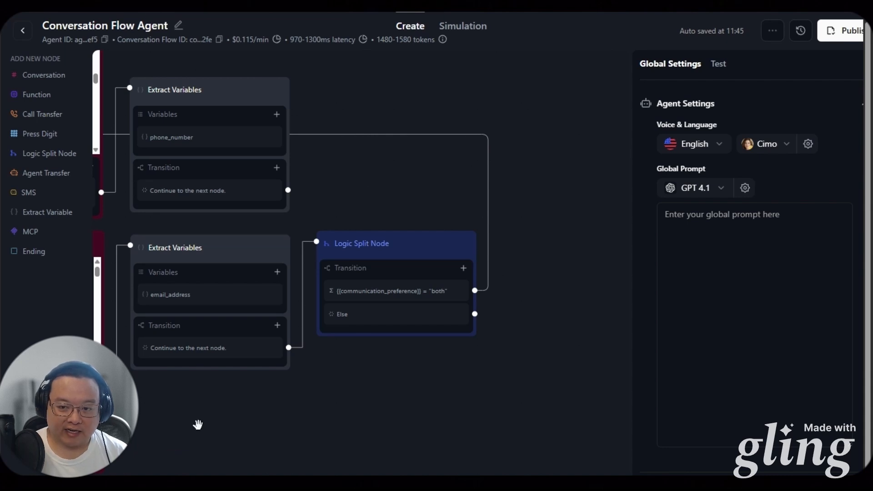
Add a Function node and begin creating a Custom Function
click(36, 94)
click(151, 109)
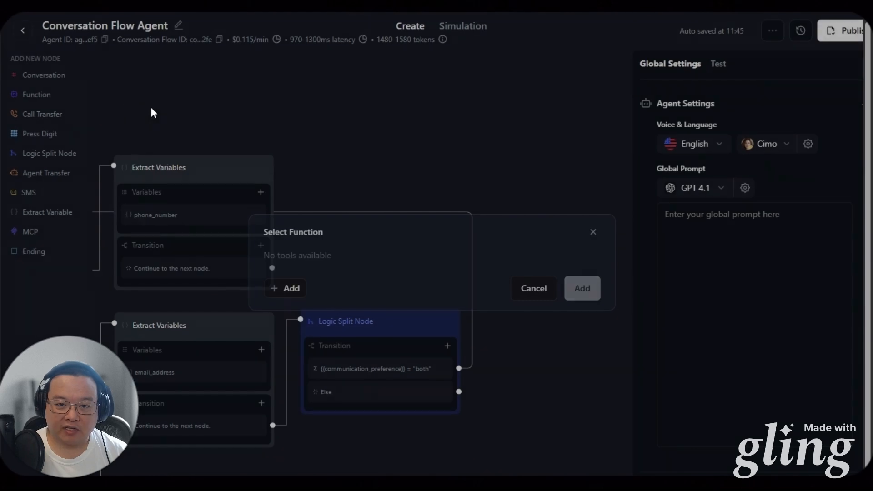
click(33, 96)
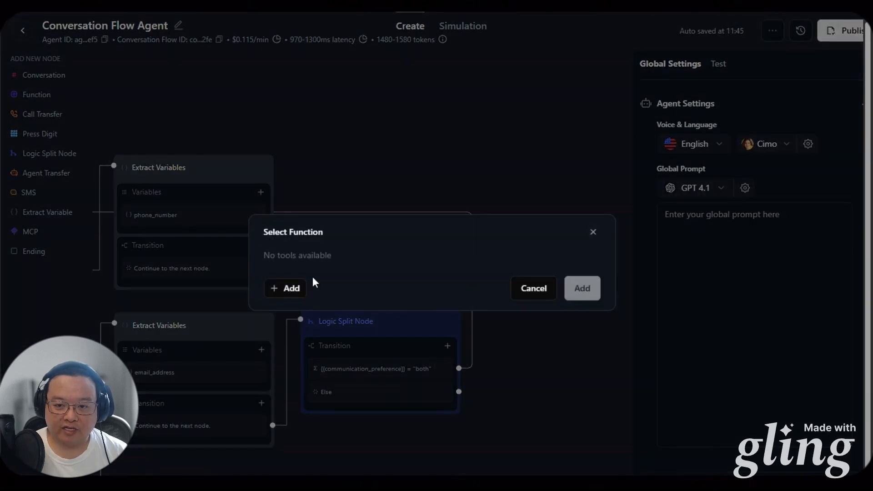
click(278, 294)
click(320, 368)
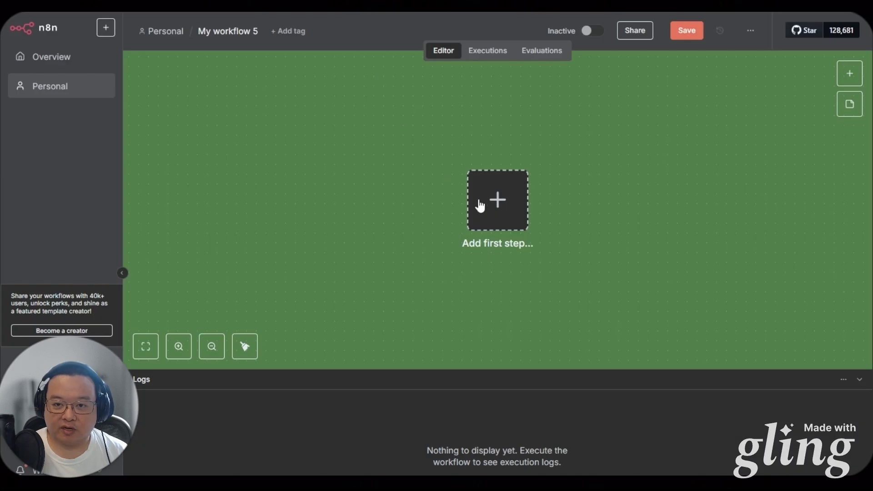
Rename the workflow to 'Test - Retell User Verification'
click(227, 30)
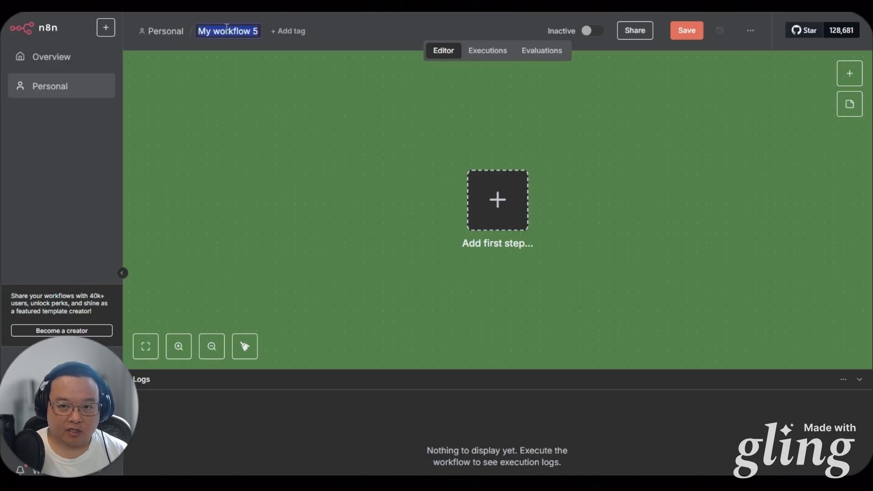
text(Test)
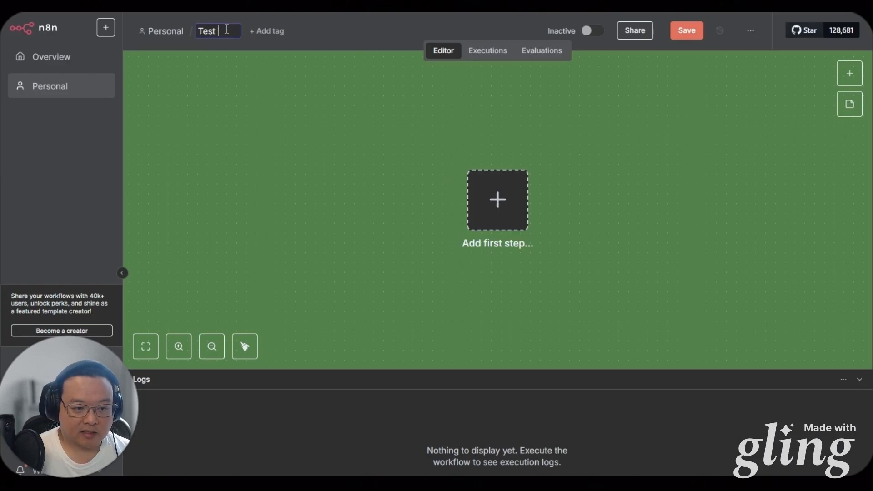
text( - Retell User Verification)
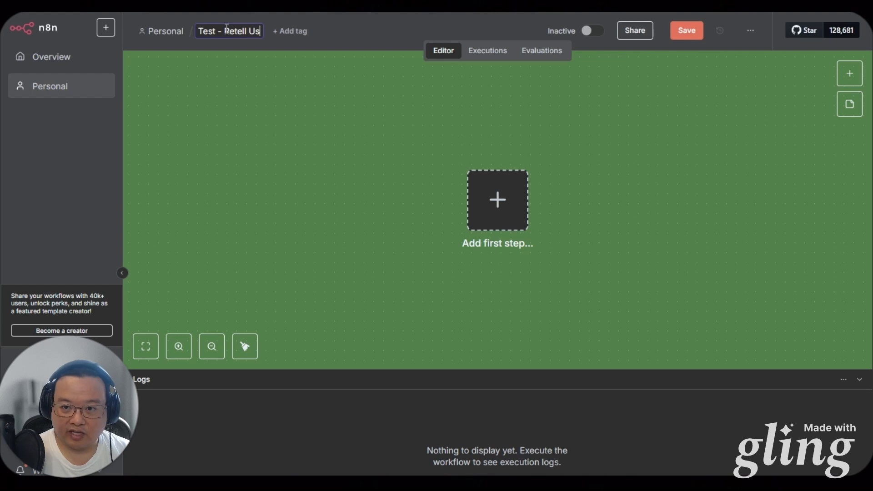
key(Return)
Add a Webhook trigger that responds via a Respond to Webhook node, and copy its Production URL
drag(370, 224, 331, 246)
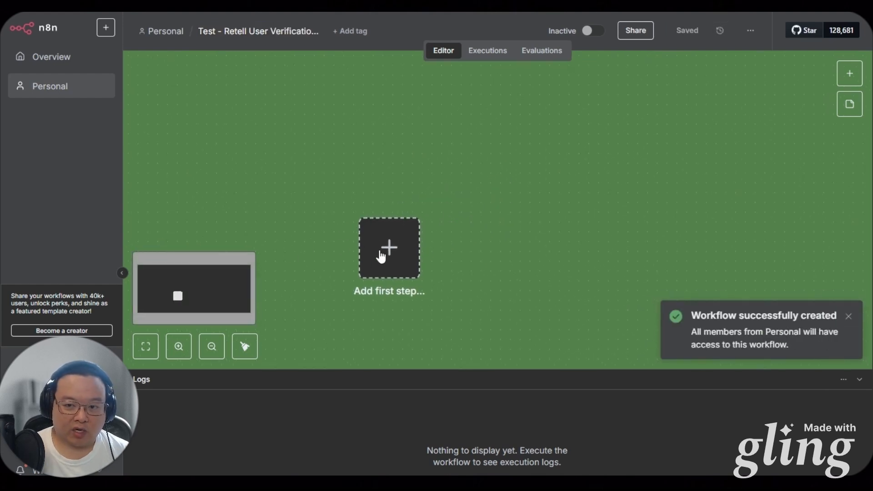
click(394, 252)
text(we)
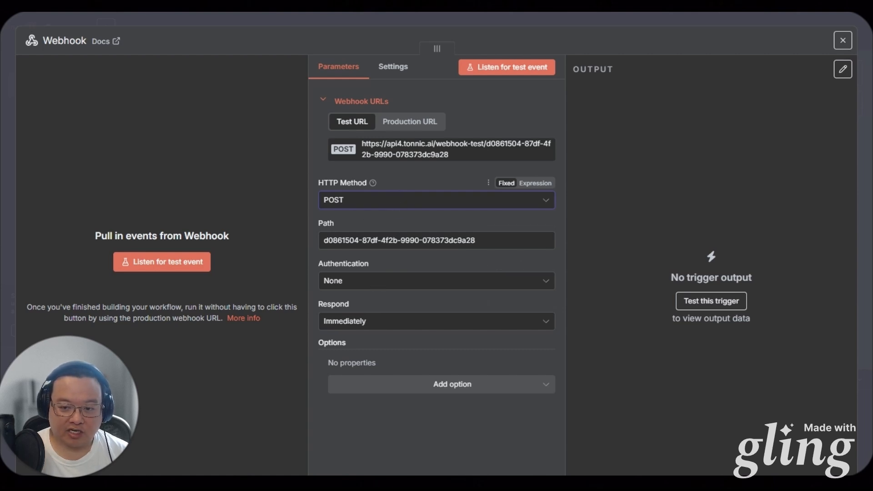
click(389, 324)
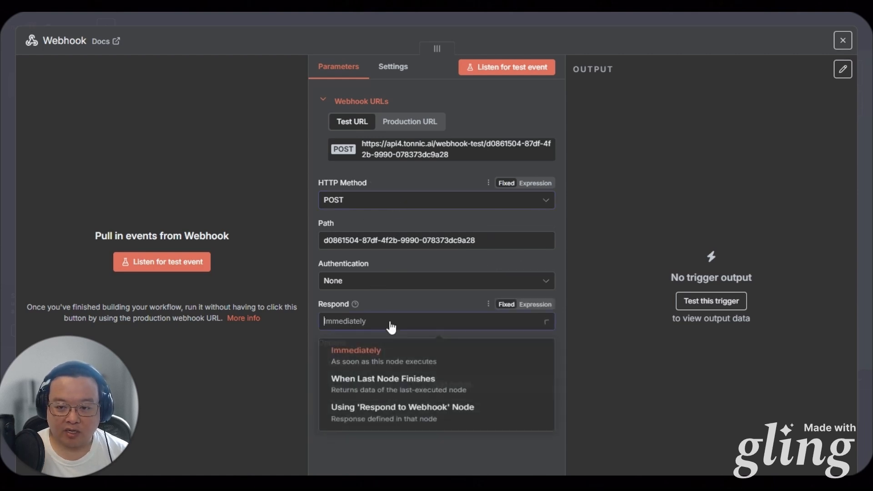
click(405, 416)
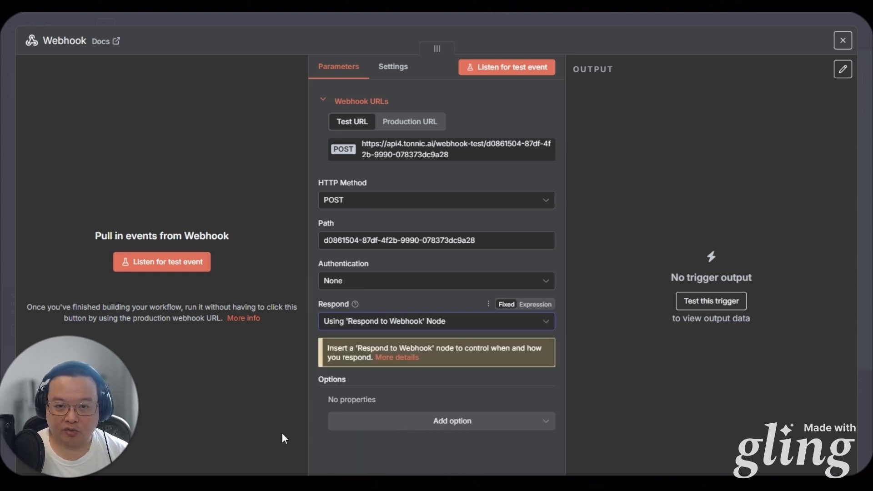
click(436, 122)
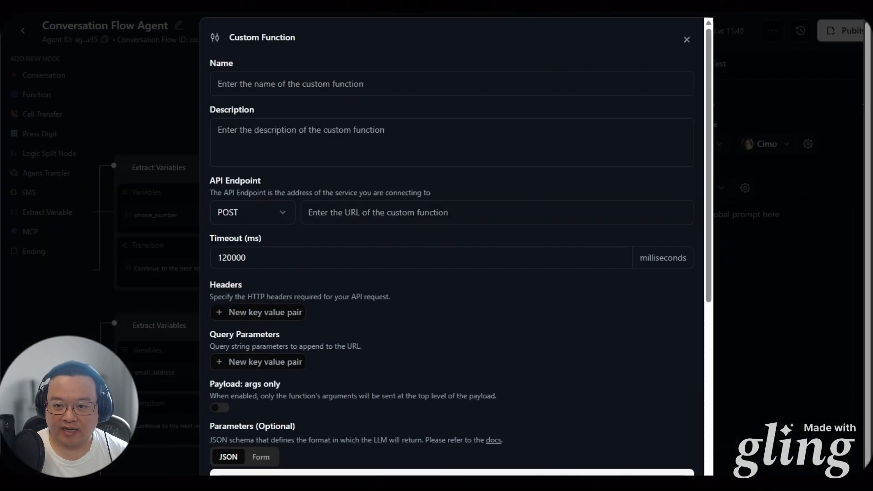
Paste the n8n webhook URL as endpoint, name the function start_function, describe it 'starting a test function'
click(404, 214)
key(ctrl+v)
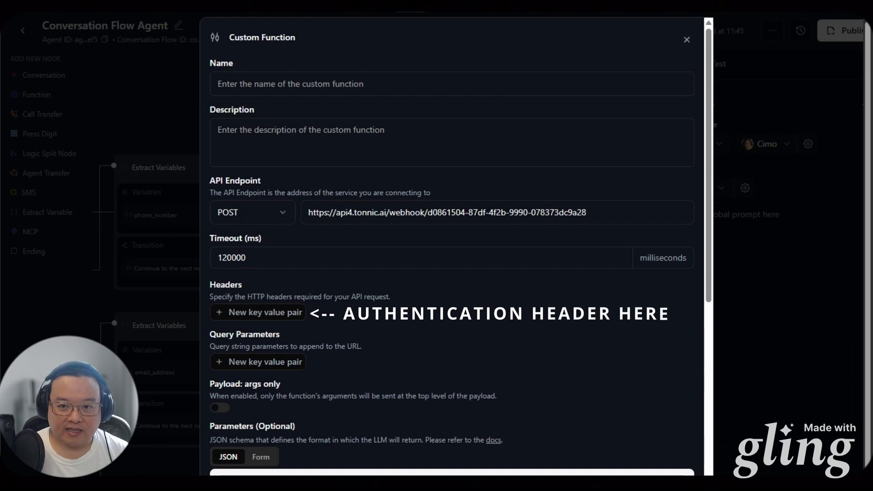
click(256, 95)
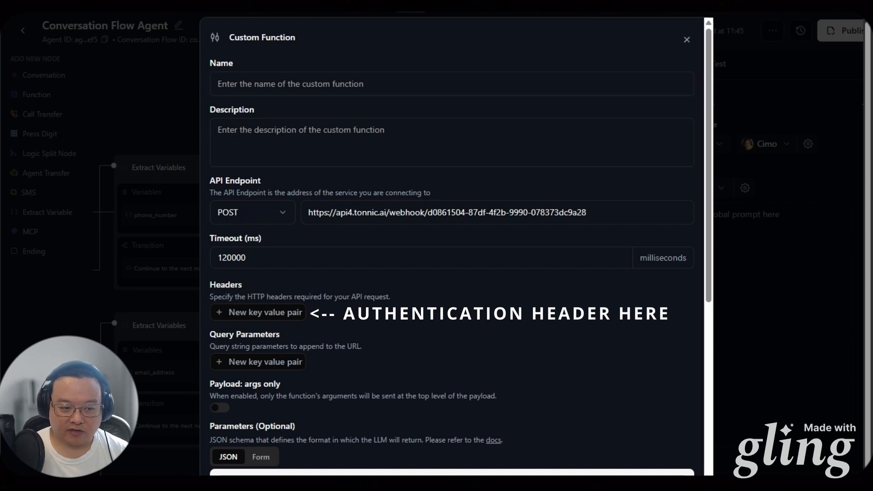
click(247, 75)
text(start_function)
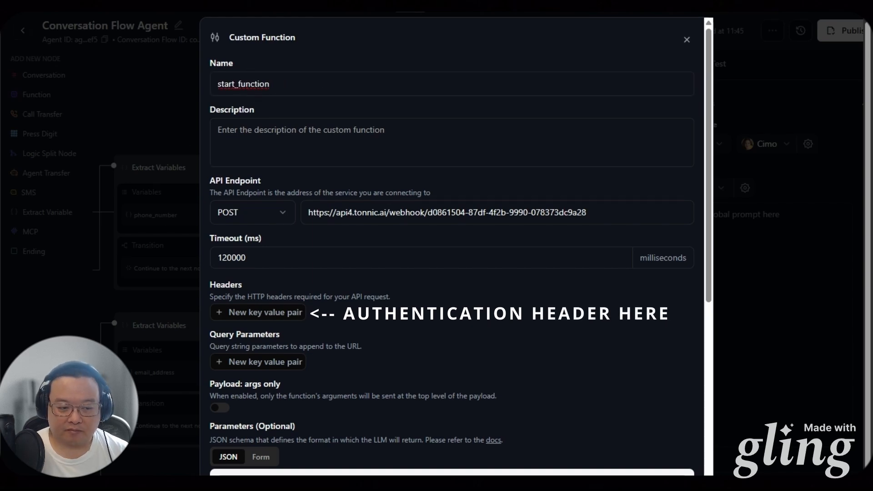
click(282, 146)
text(starting a test function)
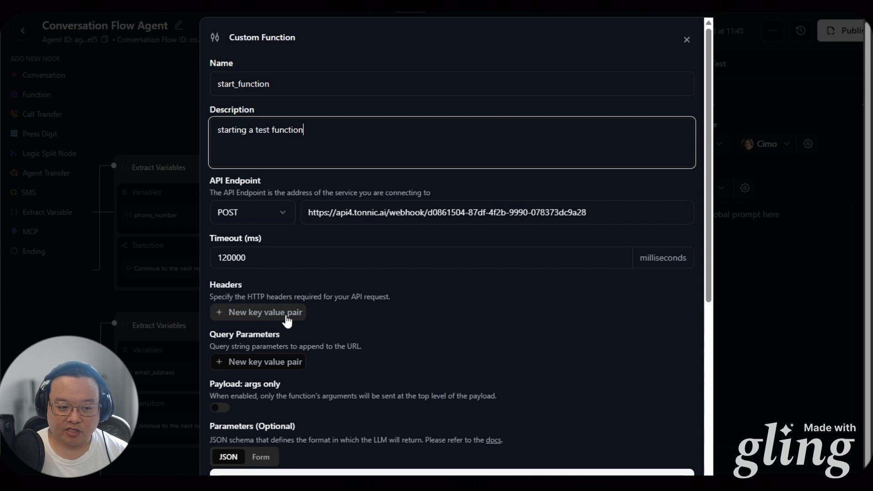
Add query parameters keyed communication_preference, phone_number and email_address
scroll(287, 320, down, 2)
click(273, 280)
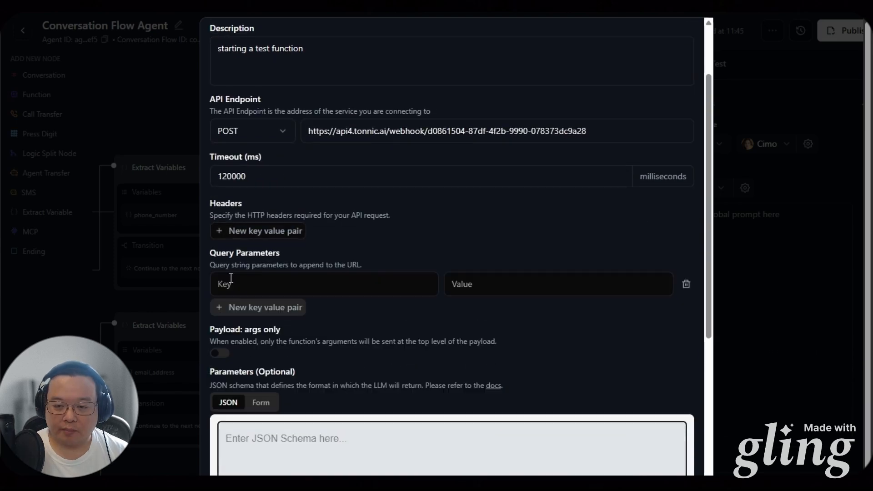
click(295, 285)
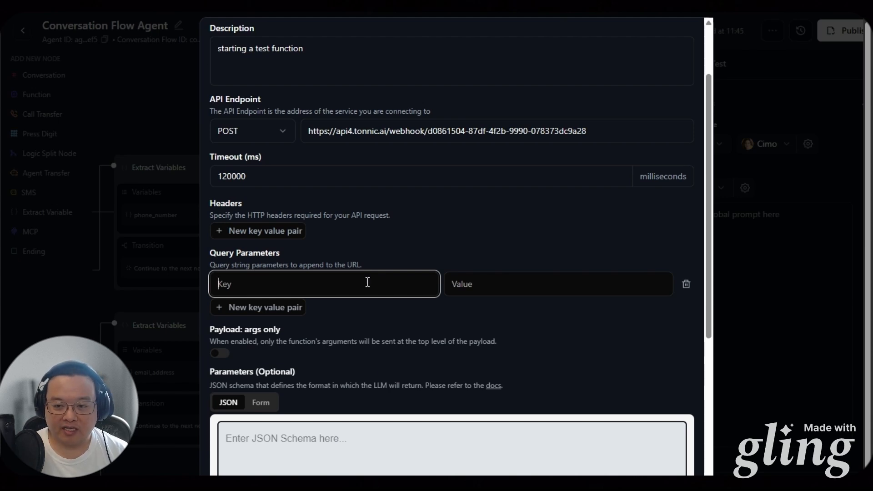
text(communication_preference)
click(264, 336)
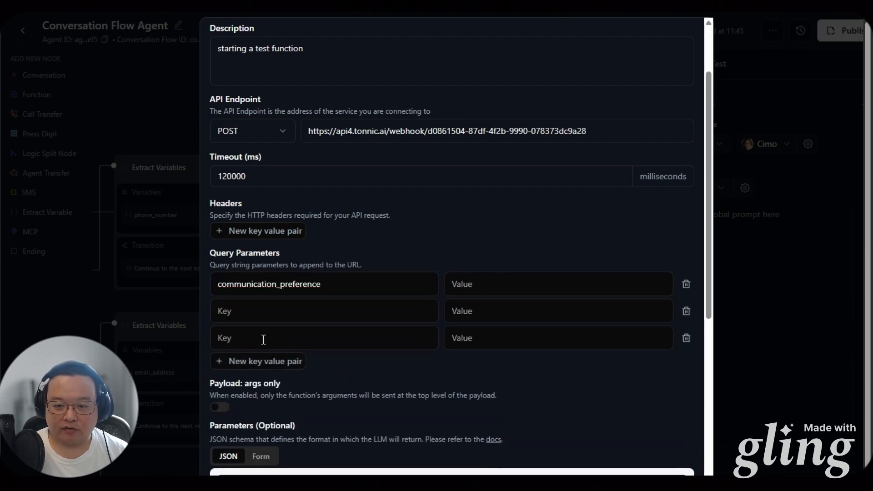
click(253, 340)
text(email_address)
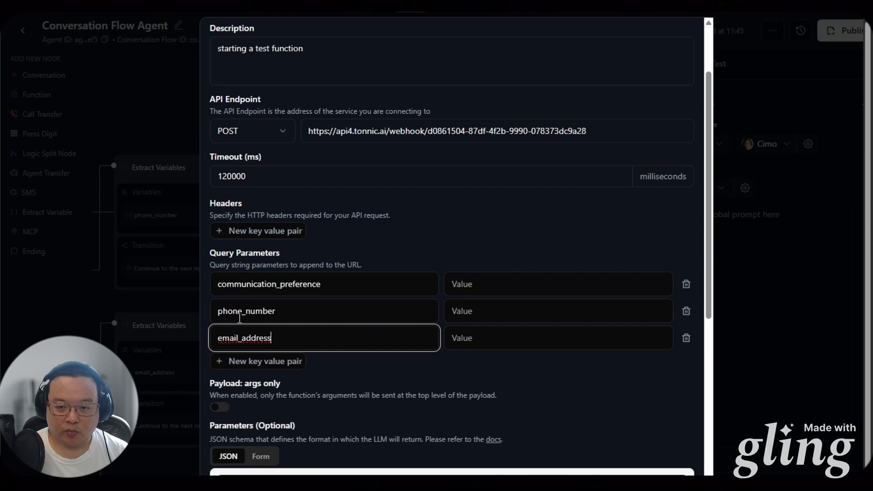
drag(338, 285, 148, 286)
key(ctrl+c)
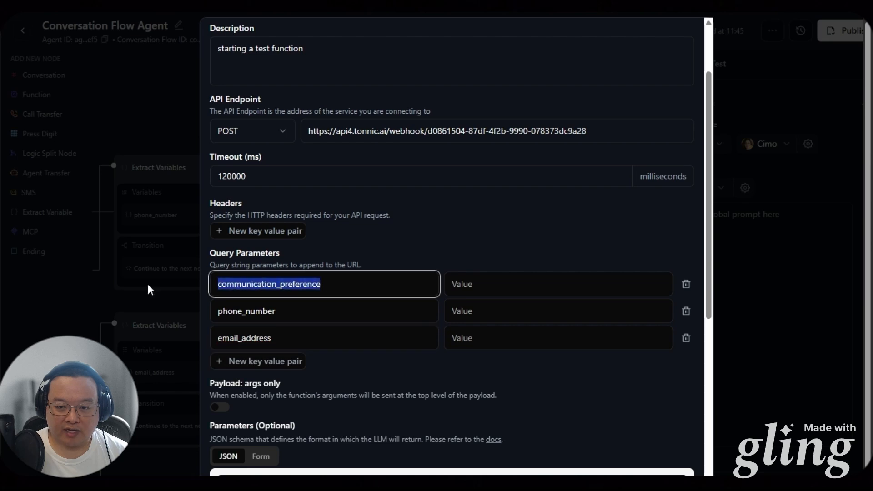
Set the parameter values to {{communication_preference}} and {{phone_number}}, then start the email_address value
click(477, 276)
text({{)
key(ctrl+v)
text(})
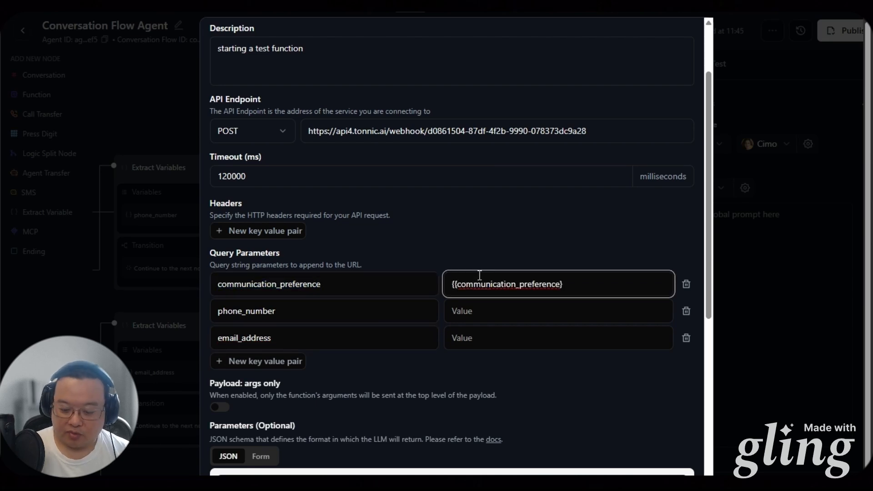
click(305, 318)
key(ctrl+a)
key(ctrl+c)
click(470, 311)
text({{)
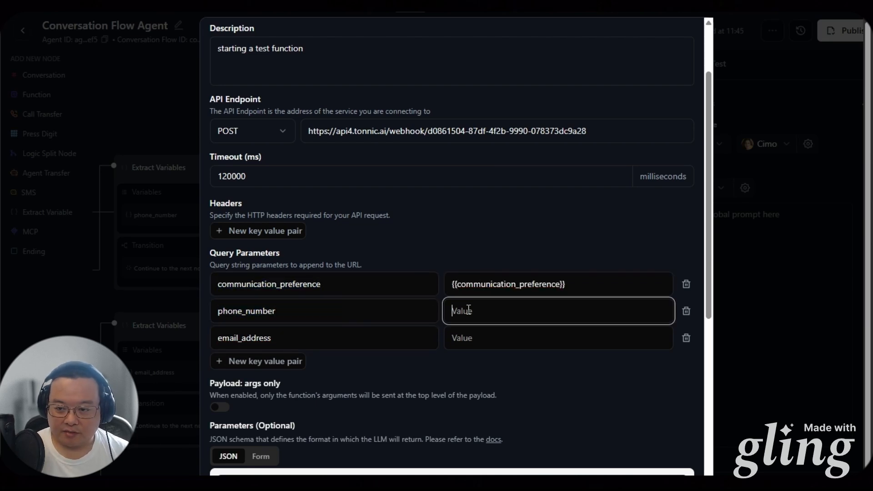
key(ctrl+v)
text(})
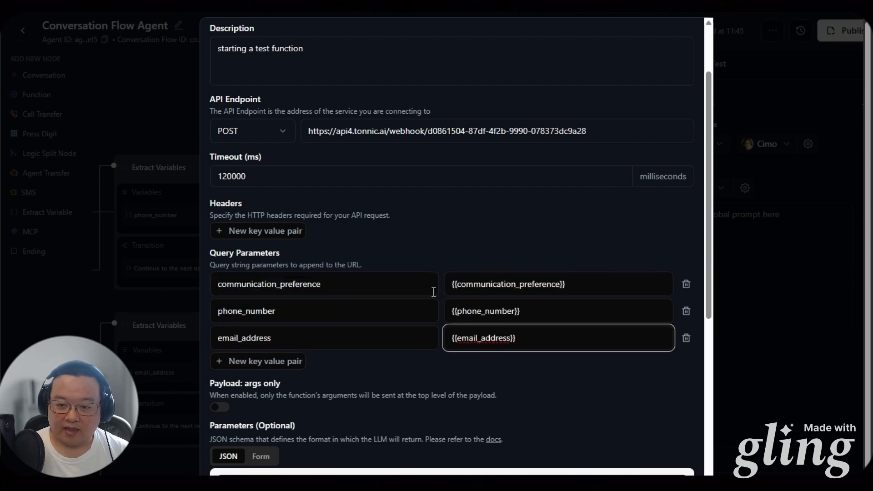
click(436, 267)
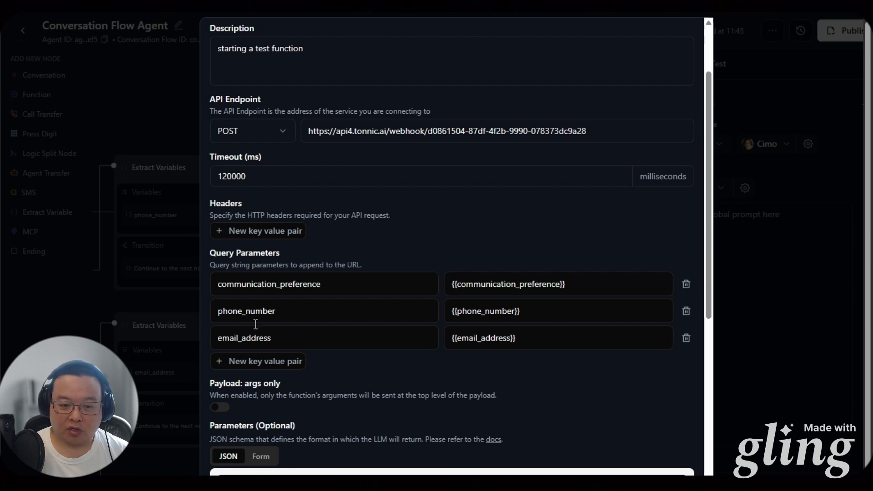
Select the full webhook endpoint address for copying
click(495, 132)
key(ctrl+a)
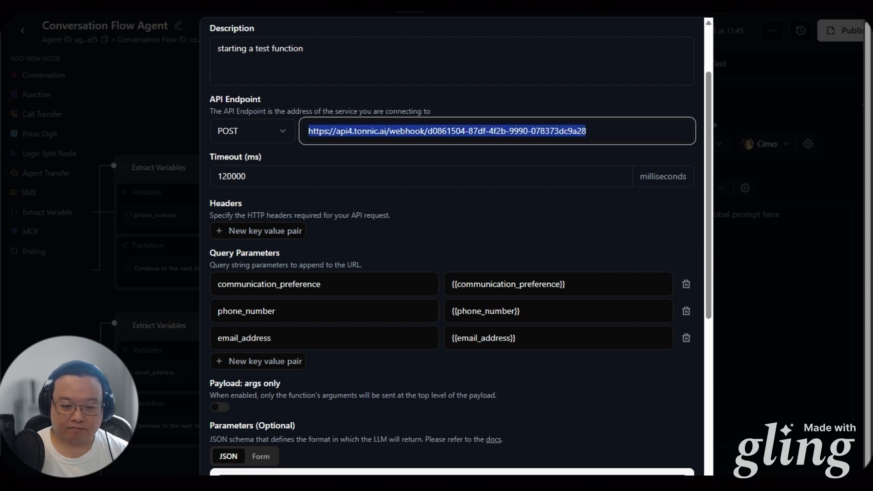
scroll(360, 409, down, 6)
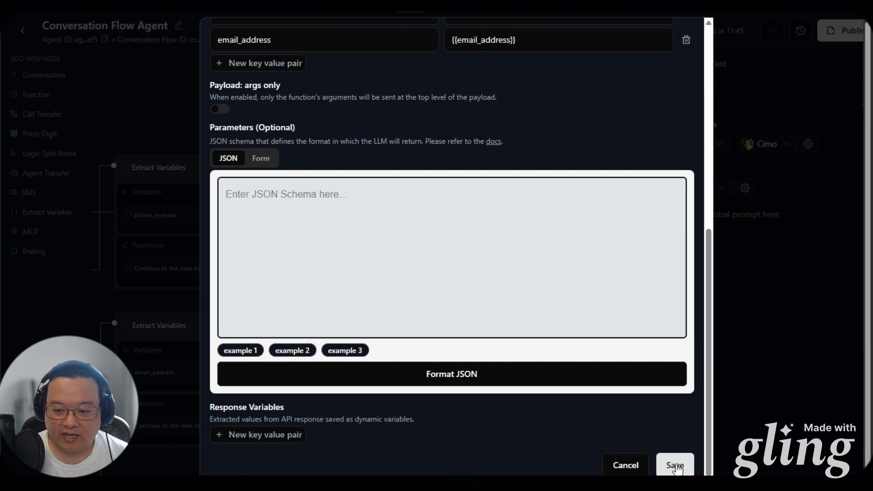
Save start_function and place it in the flow as a Start Function node
click(663, 464)
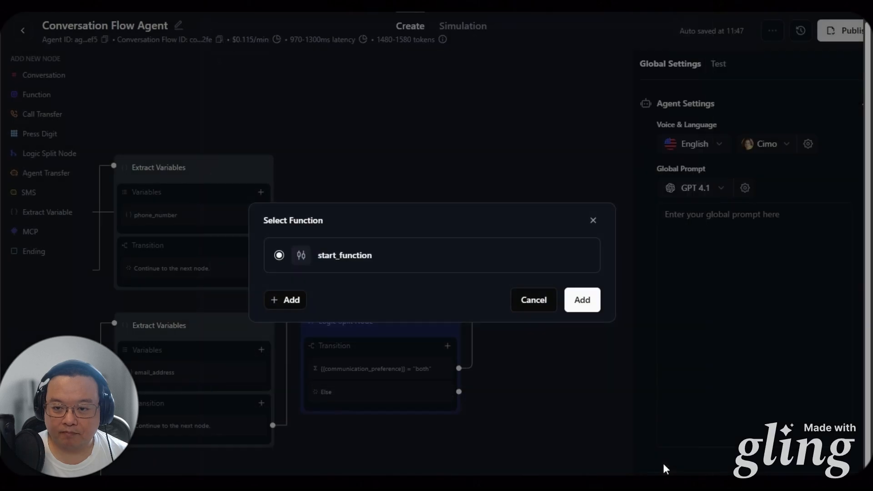
click(582, 301)
drag(547, 362, 491, 397)
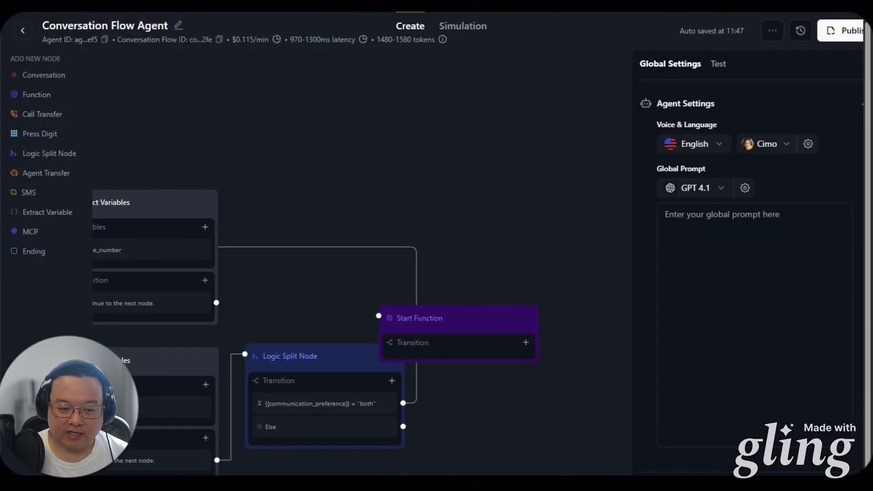
drag(399, 334, 468, 212)
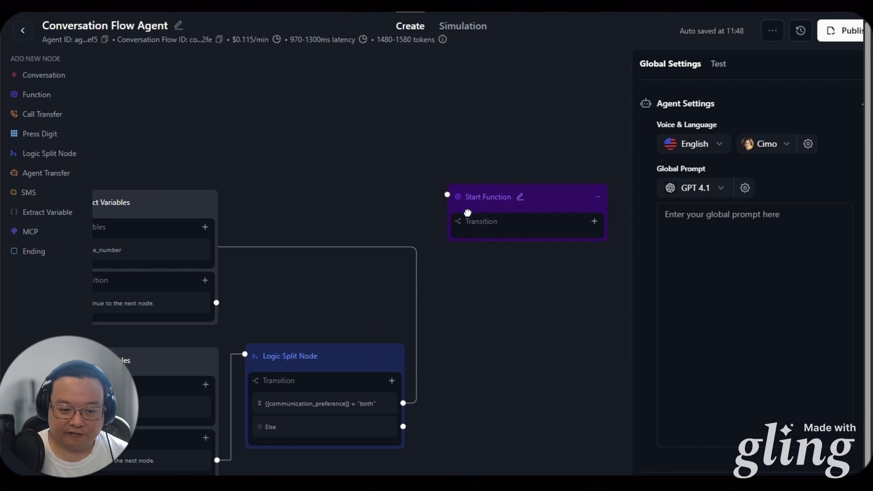
Connect the Else branch and the phone-number extraction to Start Function, then review the connections
drag(403, 427, 486, 188)
drag(300, 175, 439, 200)
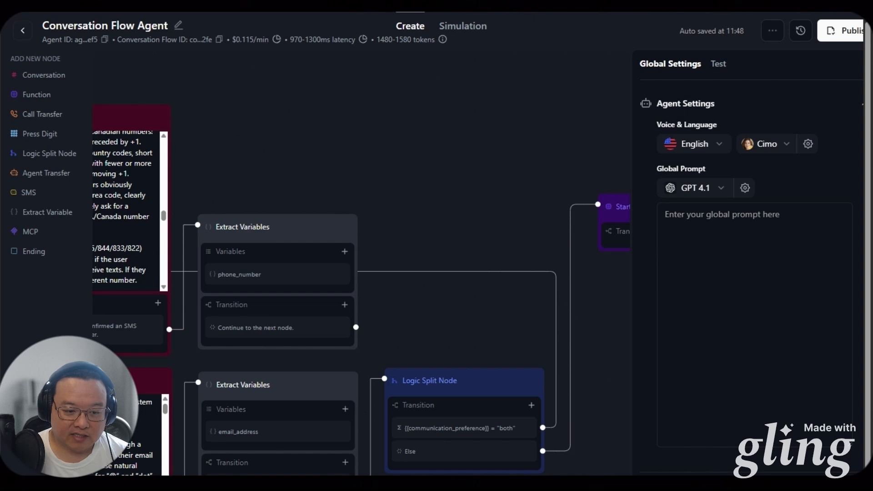
drag(355, 327, 598, 205)
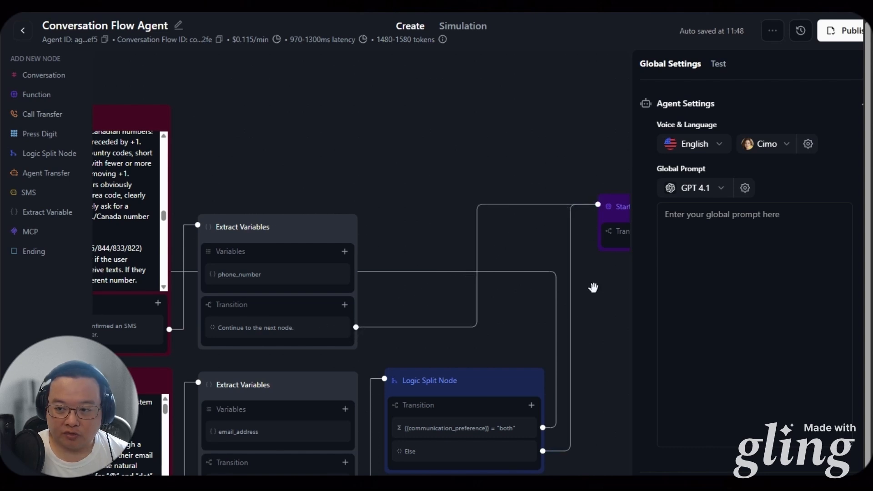
drag(598, 299, 525, 169)
drag(331, 413, 493, 379)
drag(374, 405, 542, 444)
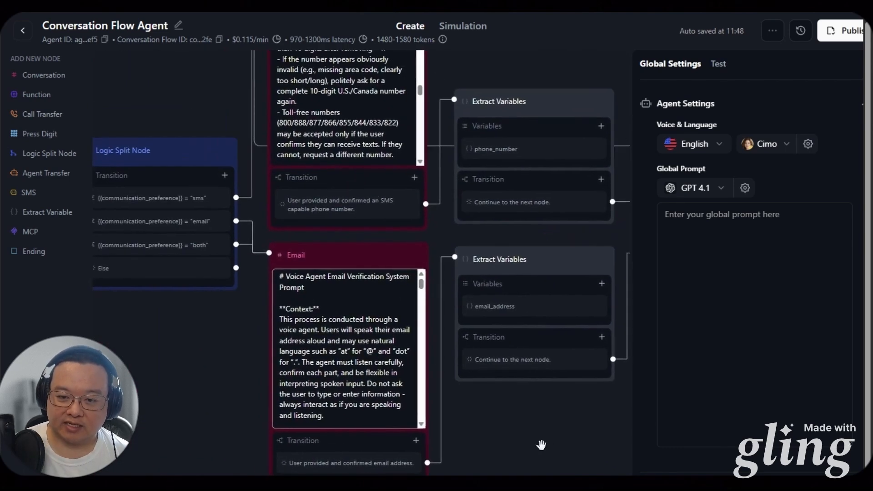
drag(172, 381, 200, 386)
drag(256, 251, 220, 380)
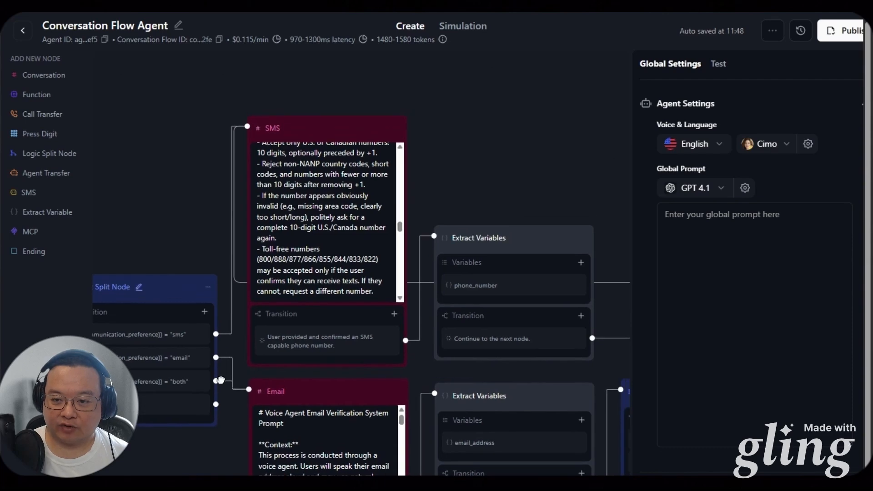
drag(493, 199, 438, 162)
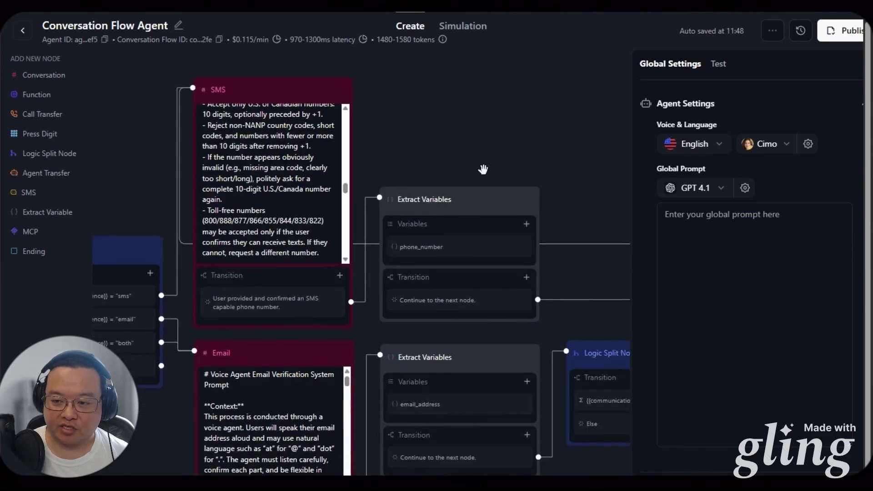
drag(528, 138, 341, 123)
drag(512, 111, 422, 129)
drag(273, 182, 564, 127)
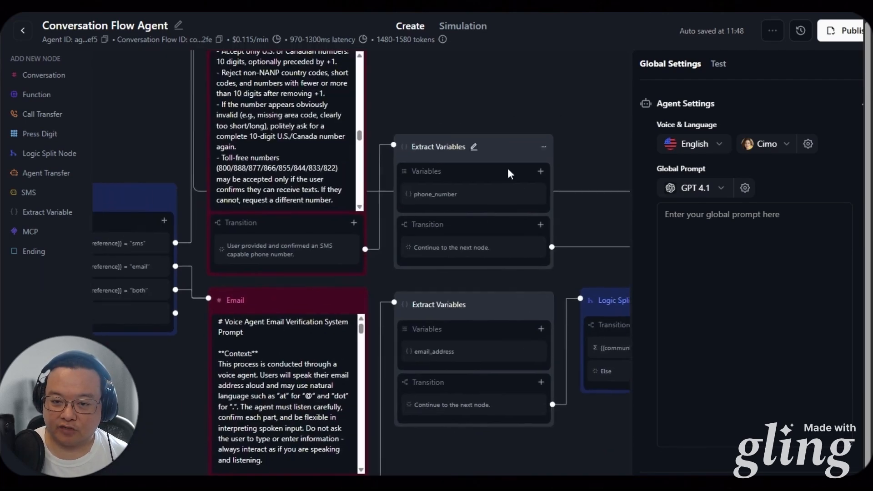
drag(149, 427, 219, 381)
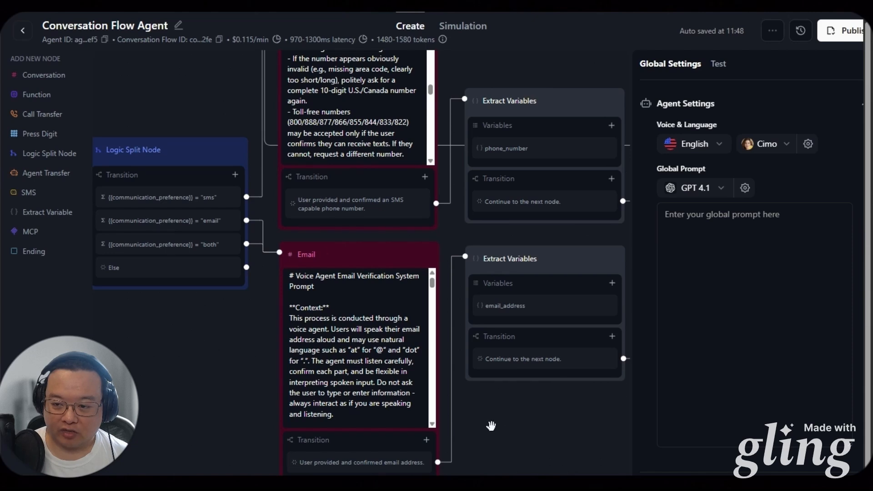
drag(491, 426, 394, 482)
drag(523, 469, 385, 487)
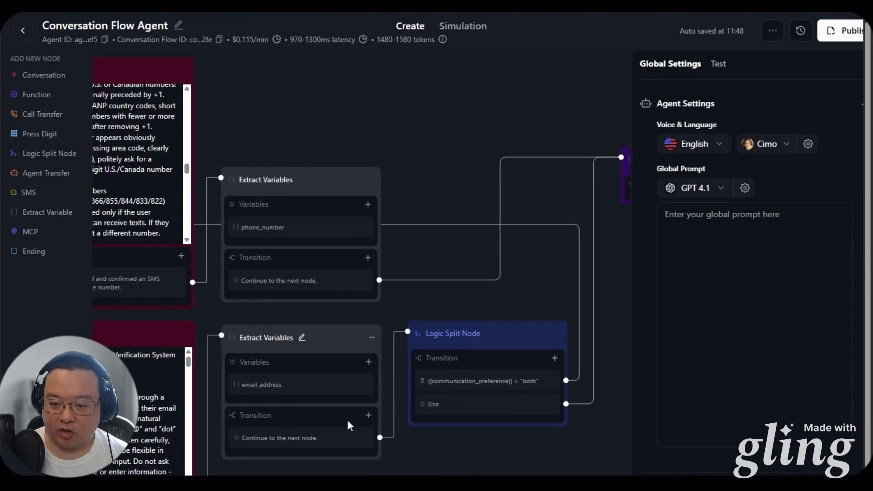
scroll(347, 425, right, 3)
drag(524, 272, 363, 281)
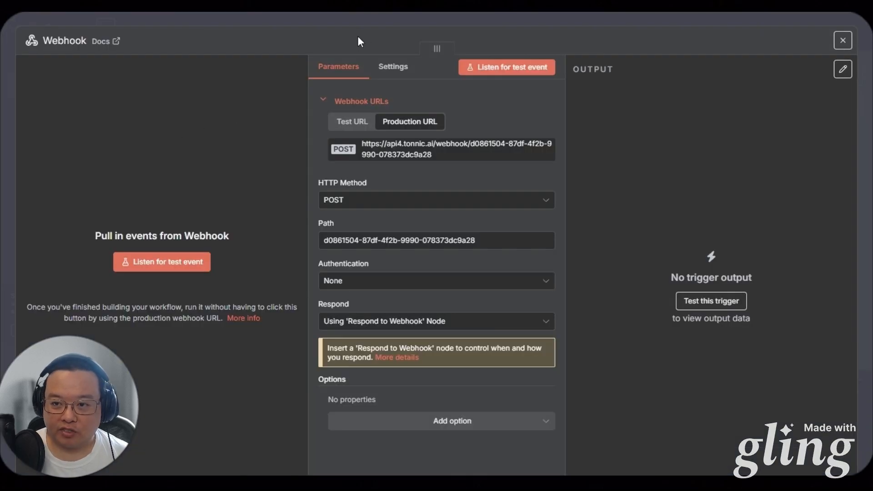
Close the Webhook settings and activate the workflow
click(381, 23)
click(591, 30)
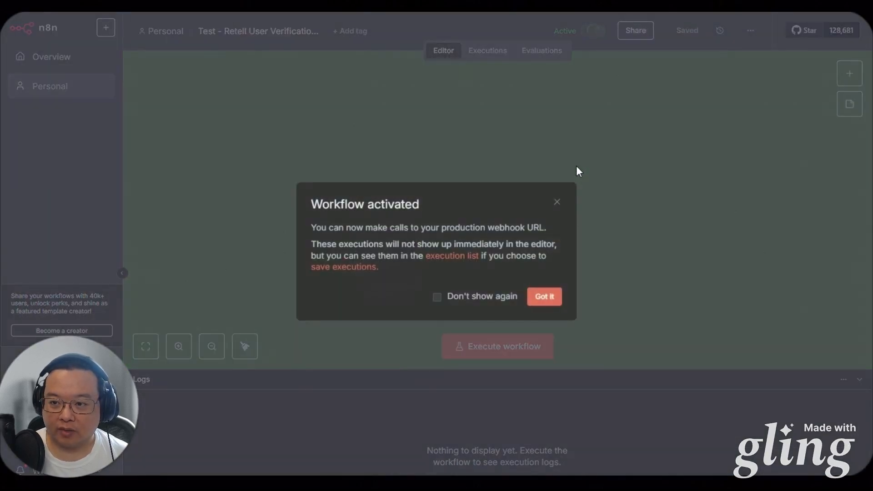
click(544, 297)
Add a Respond to Webhook node after the Webhook, save, and view the Executions list
click(470, 256)
text(res)
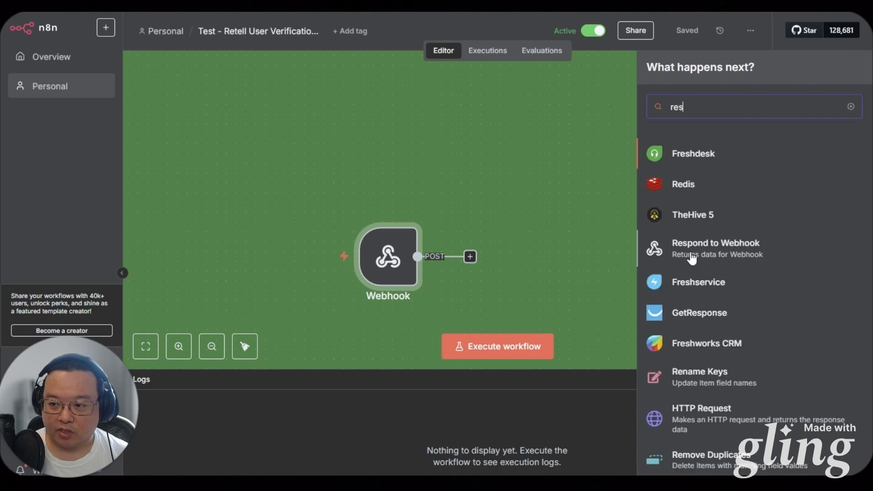
click(698, 246)
key(Escape)
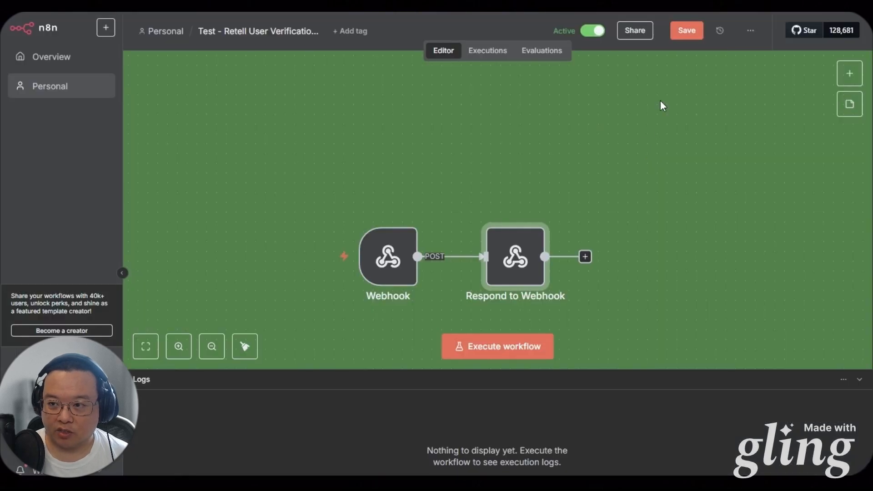
key(ctrl+s)
click(488, 51)
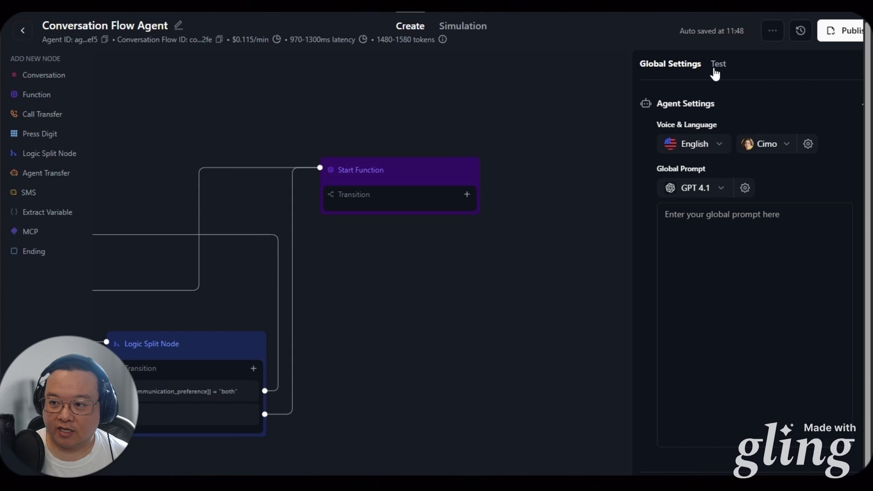
Start a manual test chat and check the extracted communication_preference
click(715, 67)
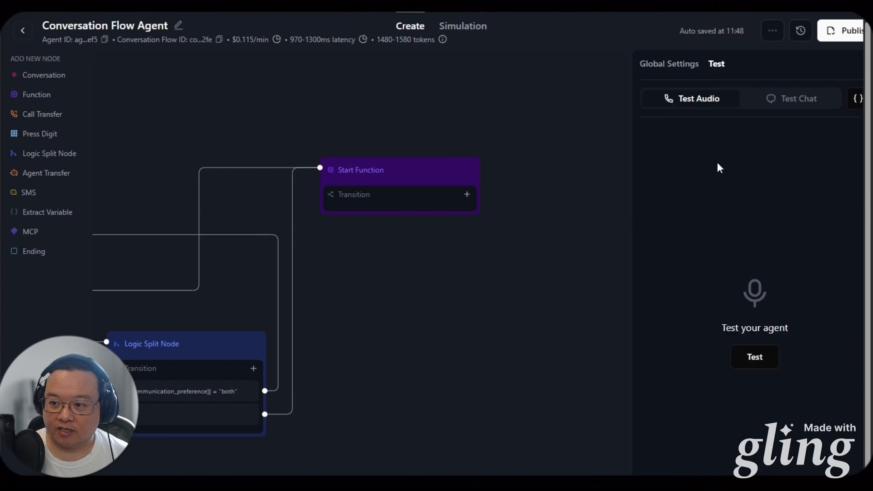
click(791, 98)
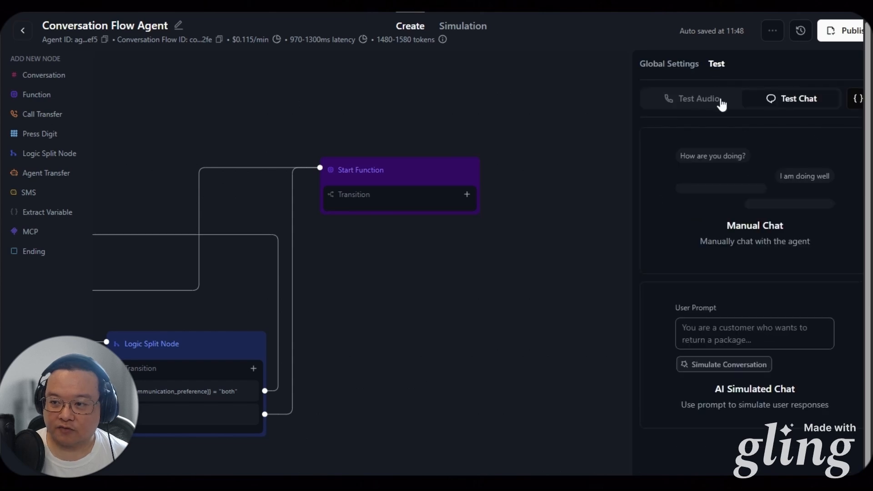
click(699, 165)
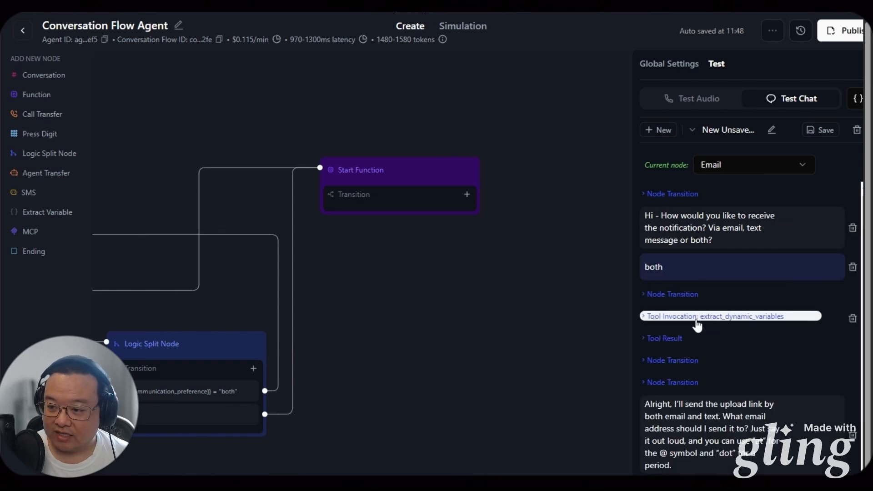
click(677, 345)
drag(591, 359, 547, 338)
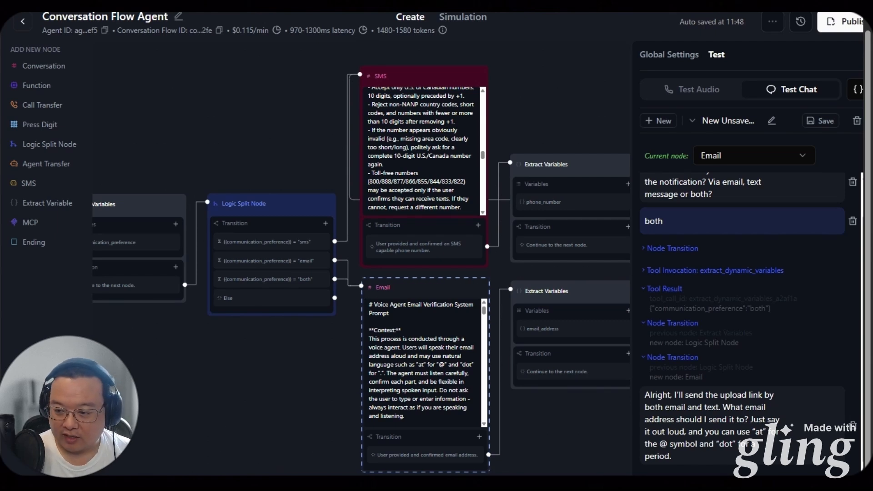
Send the caller's email address and confirm it through the agent's checks
key(Return)
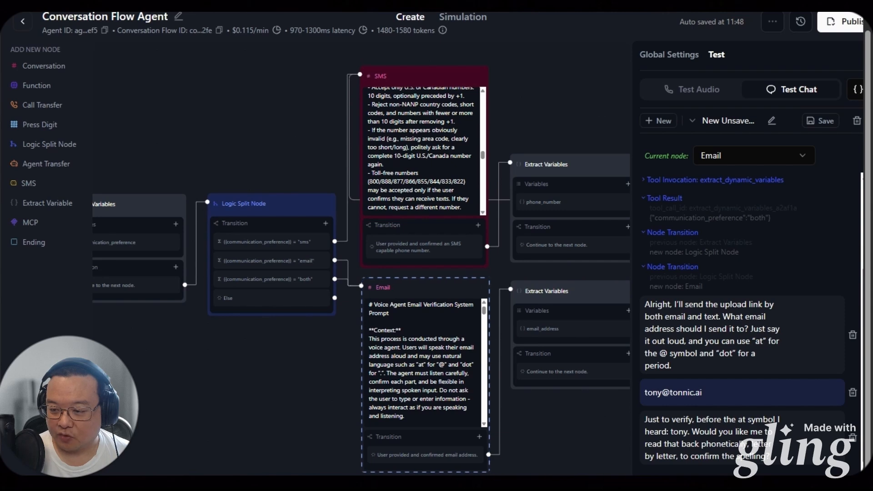
text(no)
key(Return)
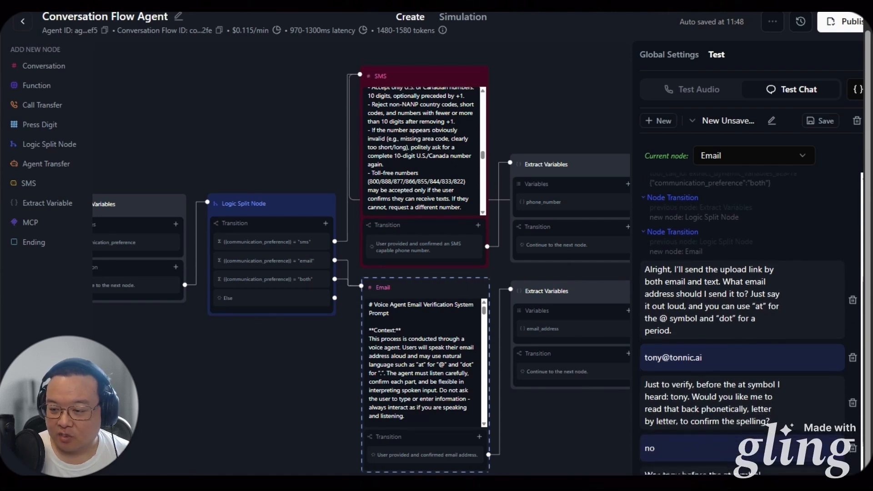
text(yes)
key(Return)
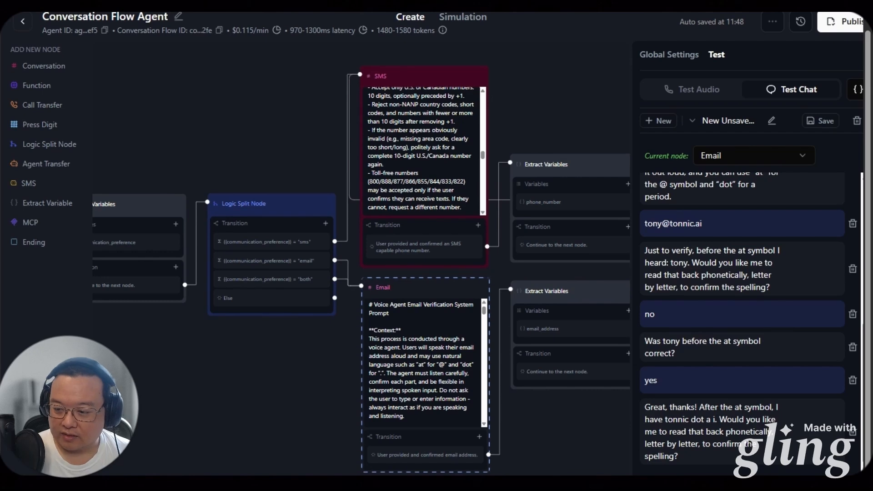
text(no, that is correct)
key(Return)
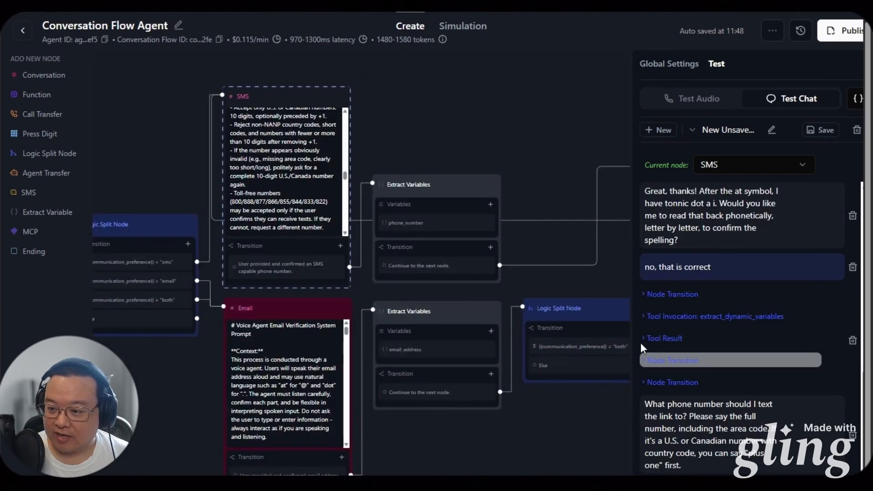
Inspect the extract_dynamic_variables tool result showing the extracted email
click(646, 316)
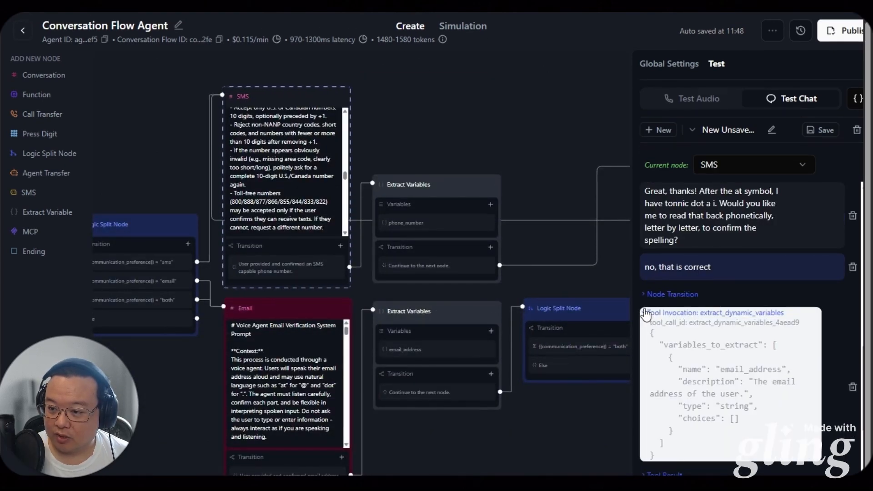
click(645, 314)
click(660, 335)
drag(708, 355, 762, 357)
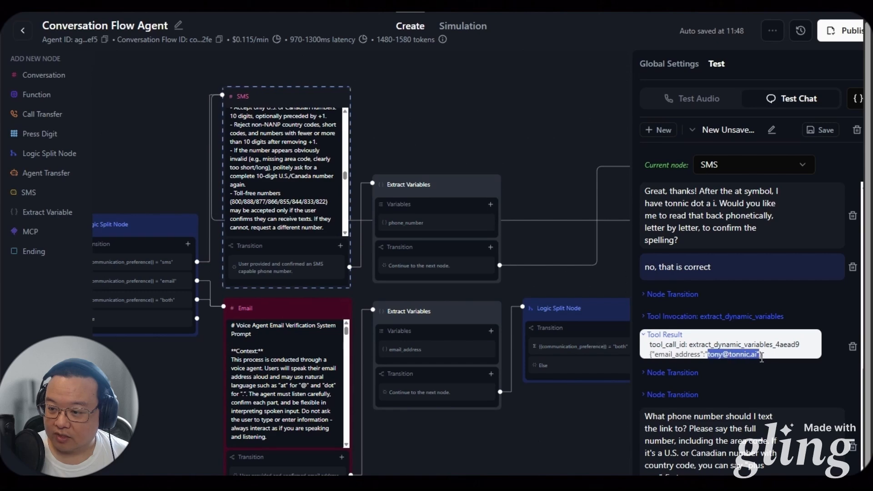
scroll(717, 416, down, 1)
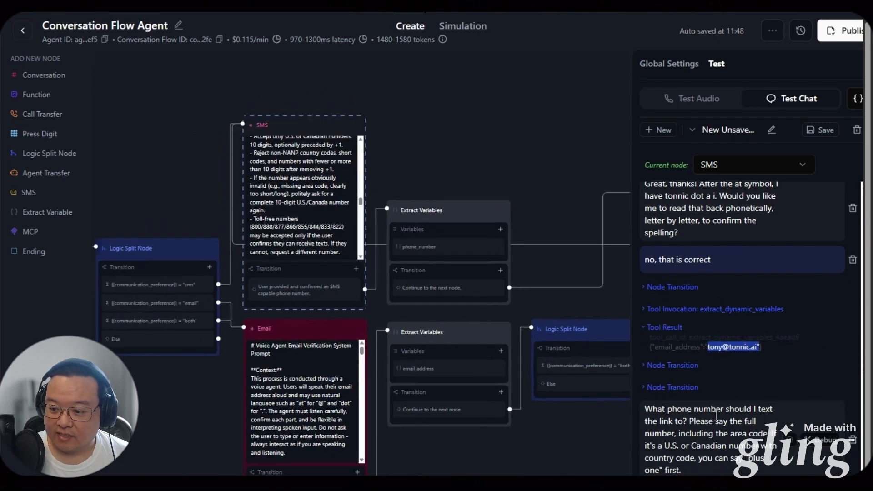
click(714, 483)
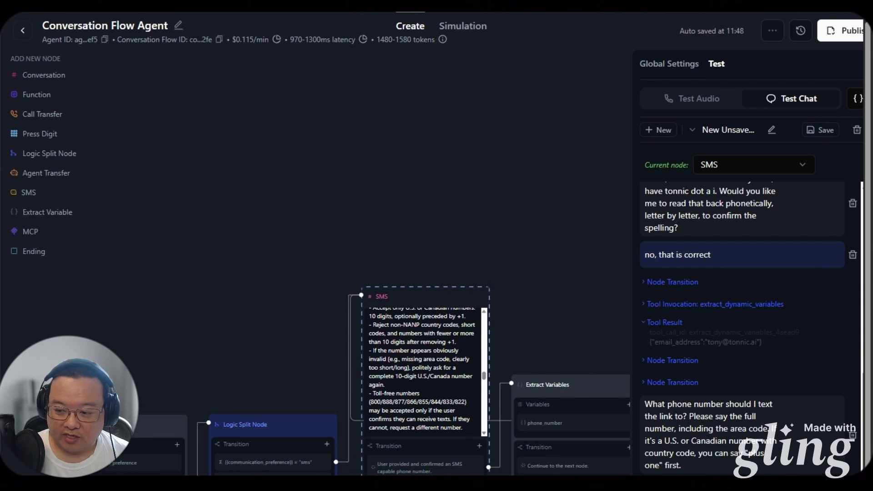
Give and confirm the phone number, then open the data the n8n Webhook received
key(Return)
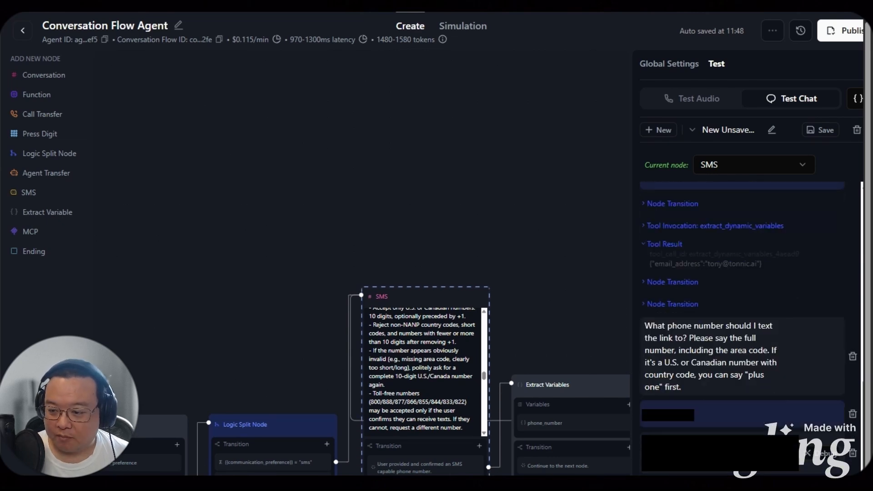
text(yes)
key(Return)
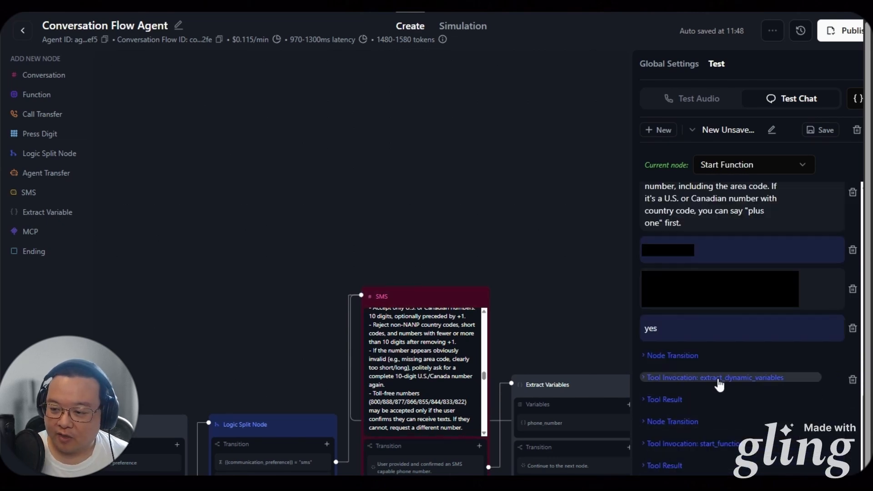
click(719, 382)
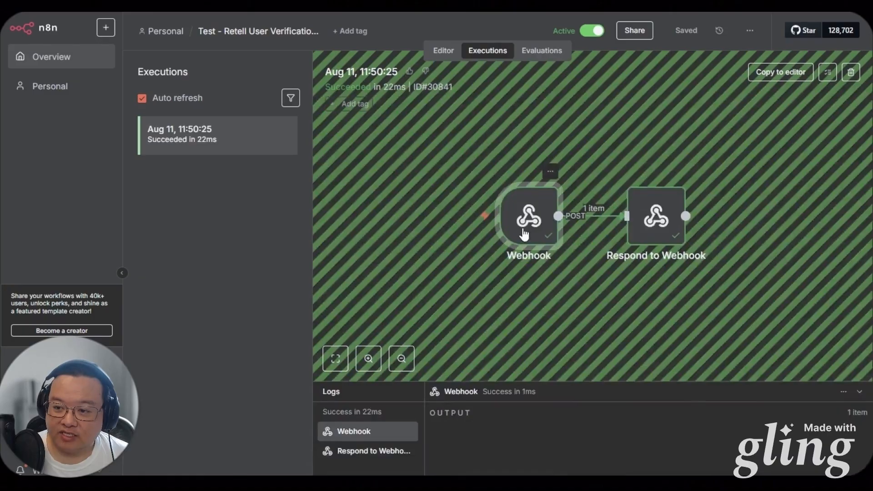
double_click(524, 234)
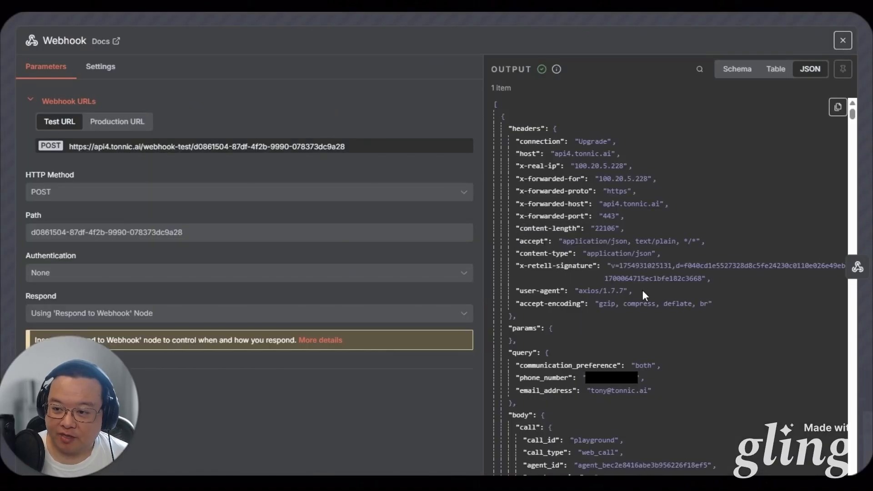
Insert an Edit Fields (Set) node between the Webhook and Respond to Webhook
scroll(642, 291, down, 2)
drag(676, 370, 509, 337)
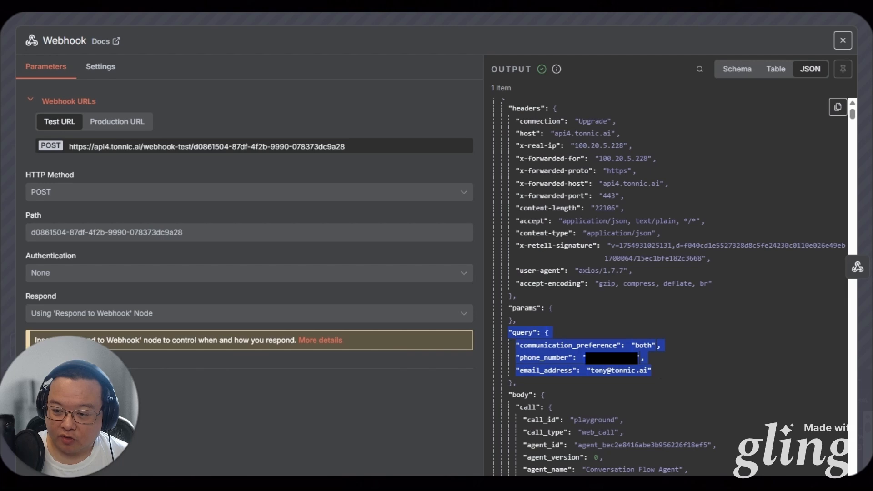
click(658, 369)
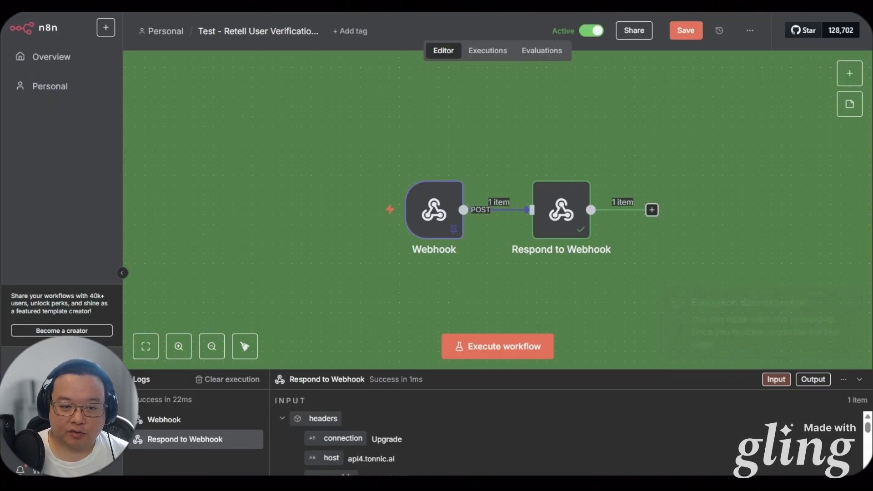
drag(561, 209, 738, 209)
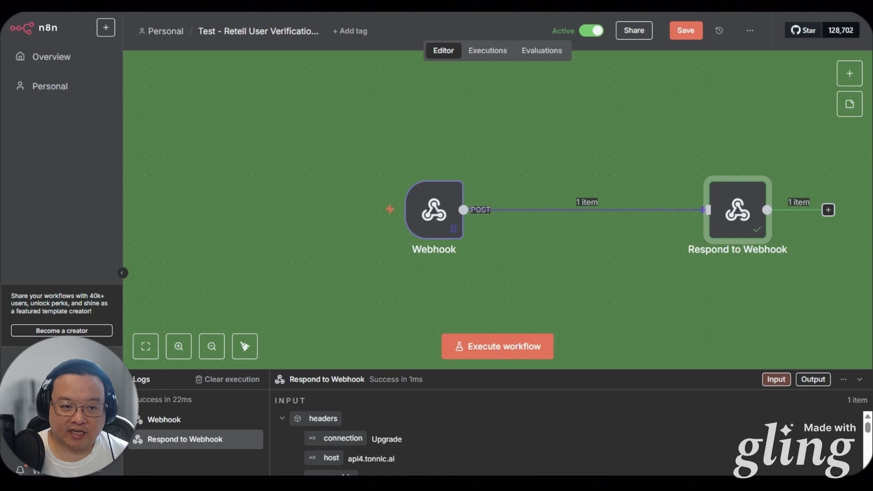
click(576, 210)
click(690, 157)
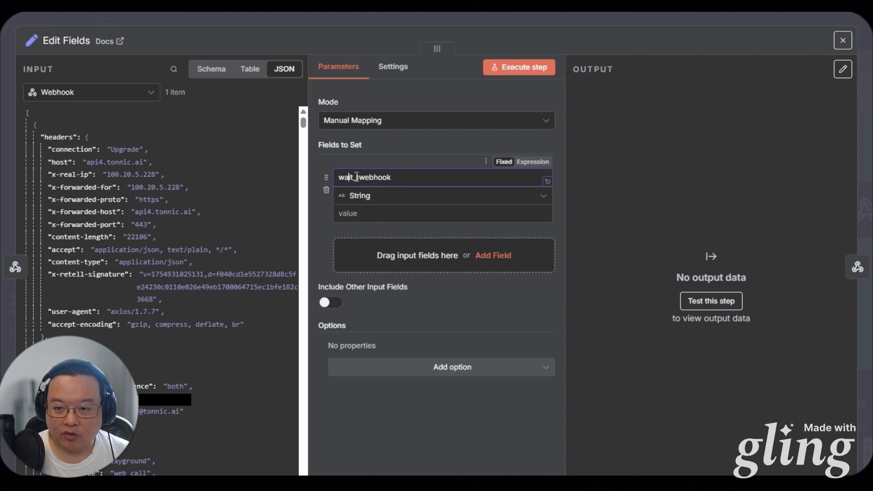
Set wait_webhook's value to {{ $execution.resumeUrl }}
click(411, 217)
text({{ )
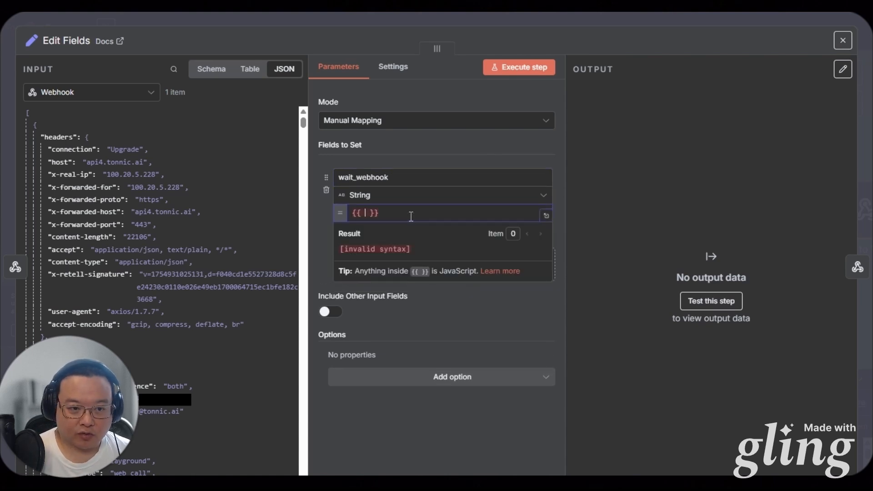
text($execu)
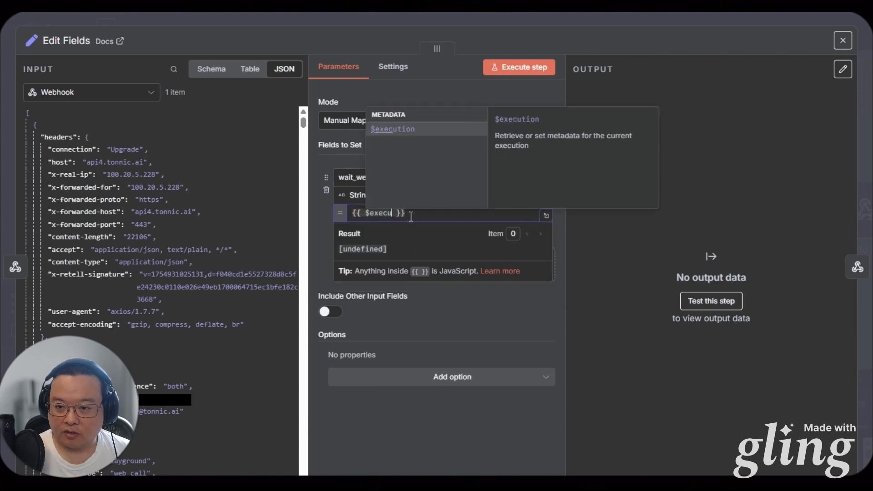
text(tion.)
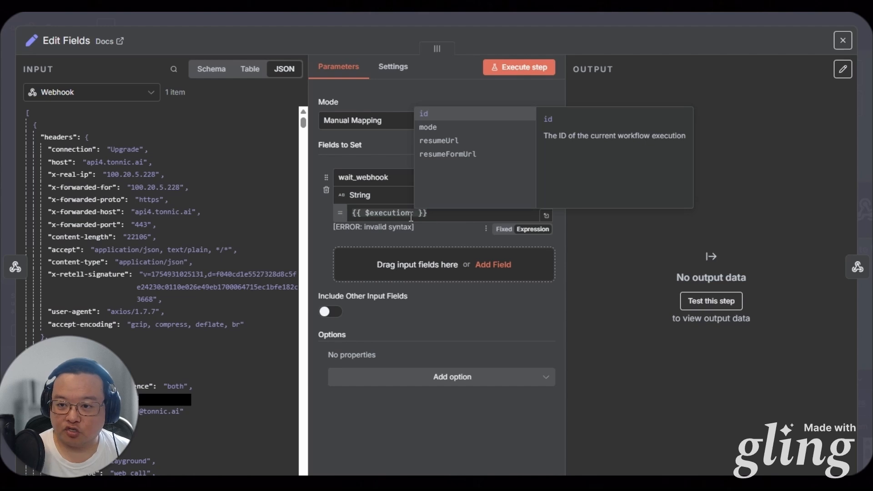
click(493, 139)
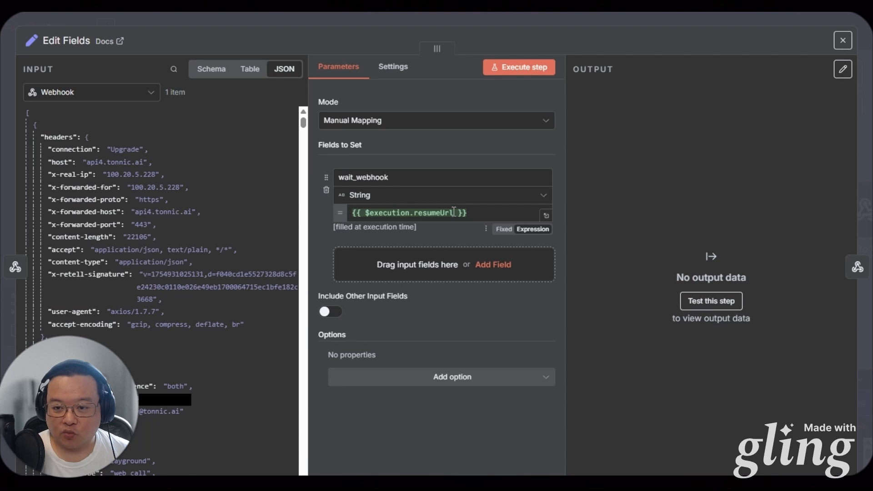
Add a Number field verification_code holding a random five-digit Math.random expression
click(352, 279)
click(384, 255)
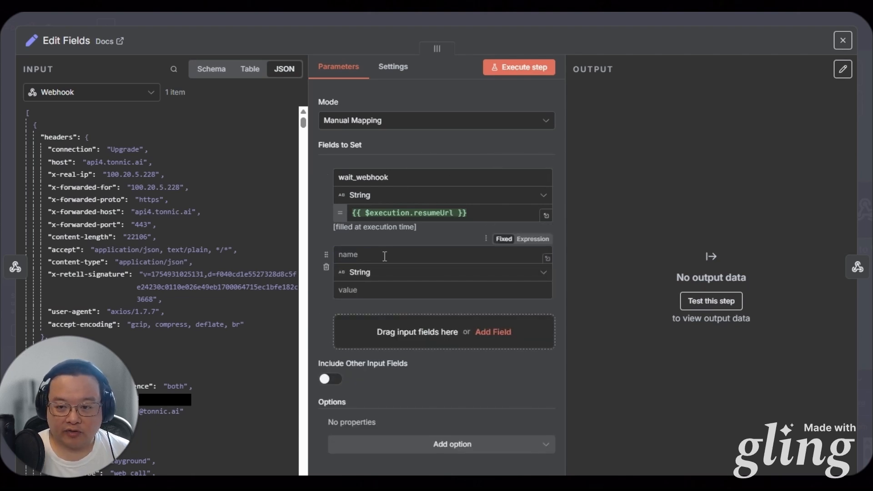
text(verification_code)
click(382, 272)
click(451, 323)
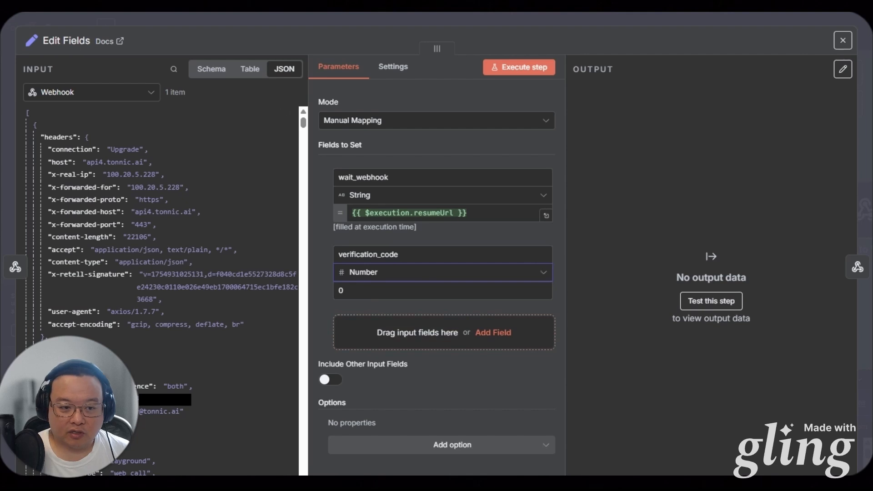
click(370, 292)
text({{ Math.floor(Math.random() * 90000) + 10000 }})
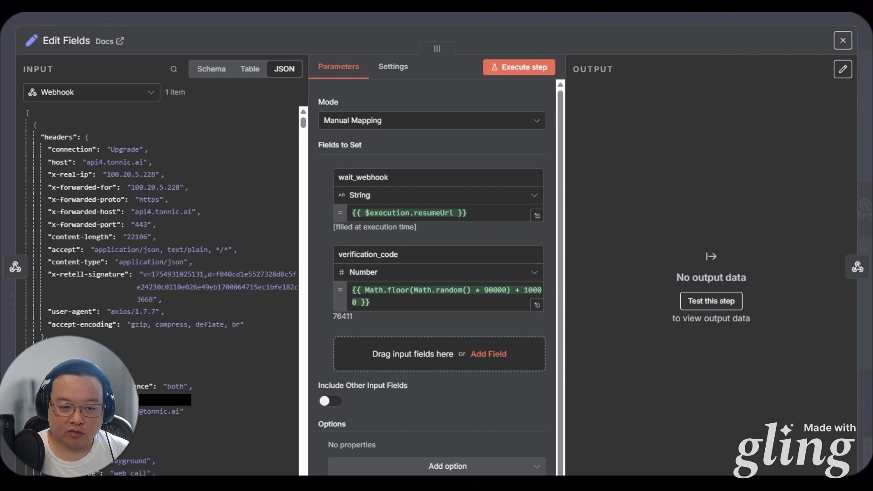
Add communication_preference and phone_number as mapped fields in Edit Fields
scroll(403, 396, down, 1)
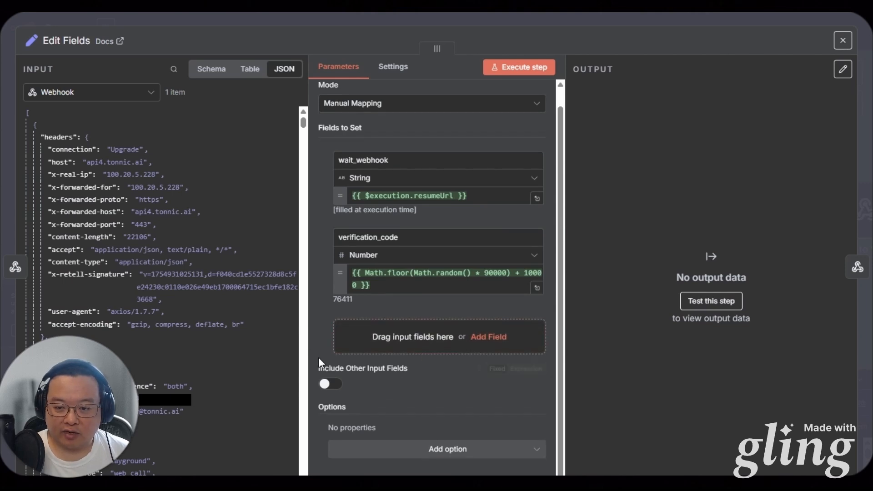
drag(100, 387, 422, 345)
drag(82, 398, 423, 413)
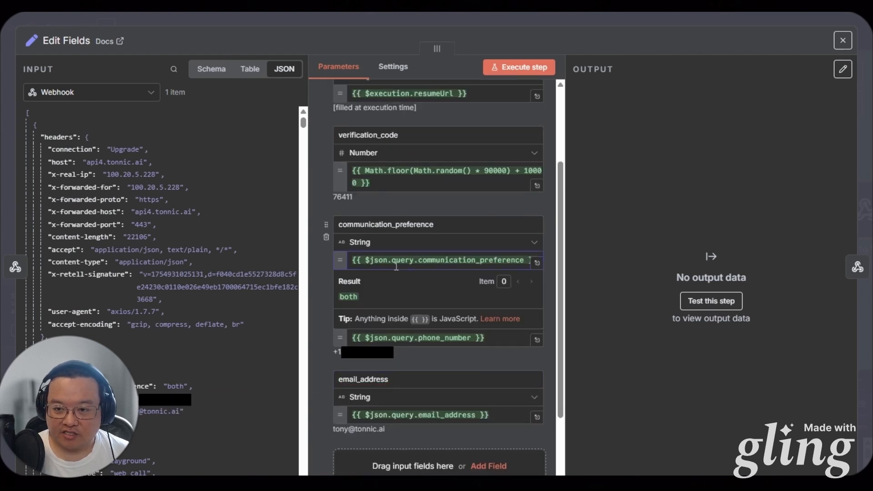
scroll(397, 256, up, 2)
scroll(397, 256, up, 1)
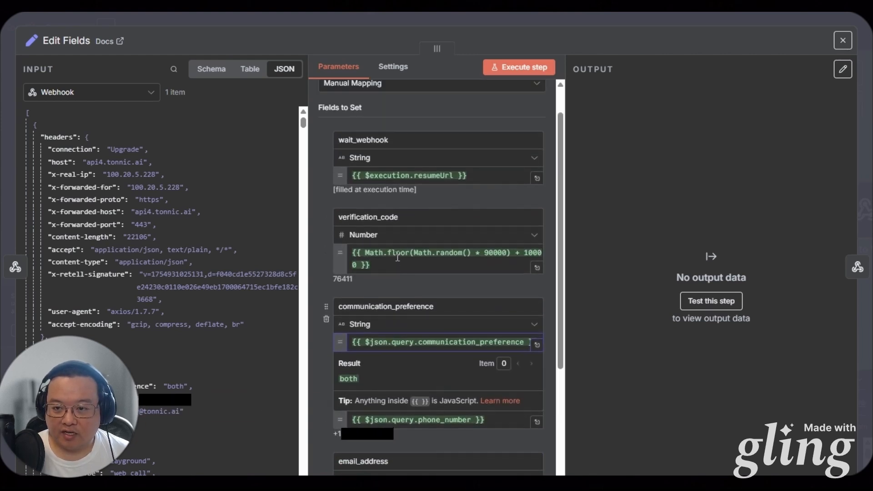
scroll(378, 378, down, 1)
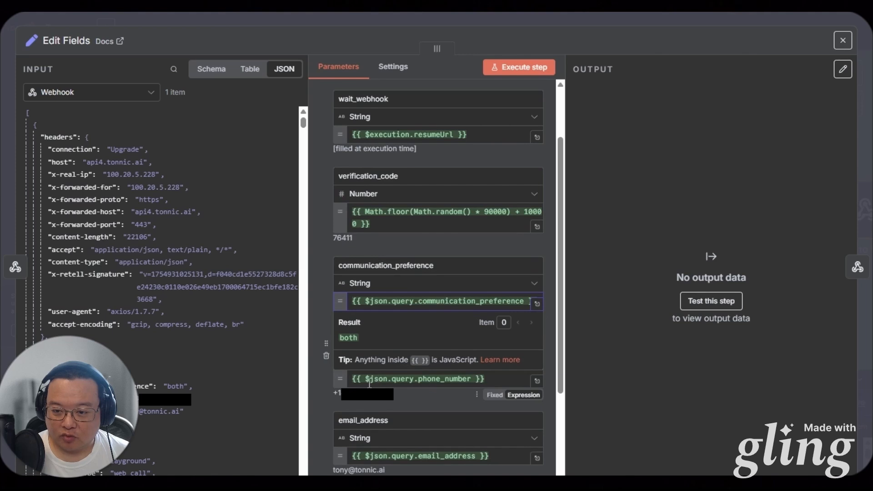
Change the communication_preference, phone_number and email_address expressions from $json to $('Webhook').item.json
double_click(376, 301)
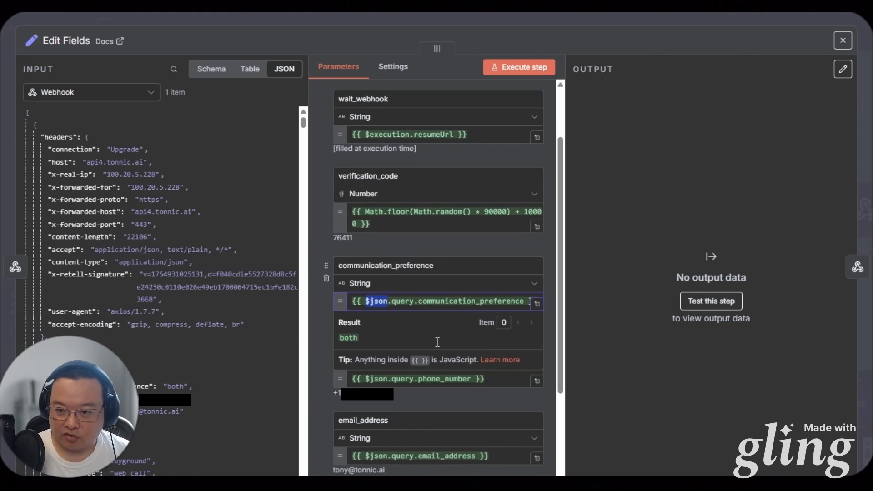
text($('Webhook').item)
text(.)
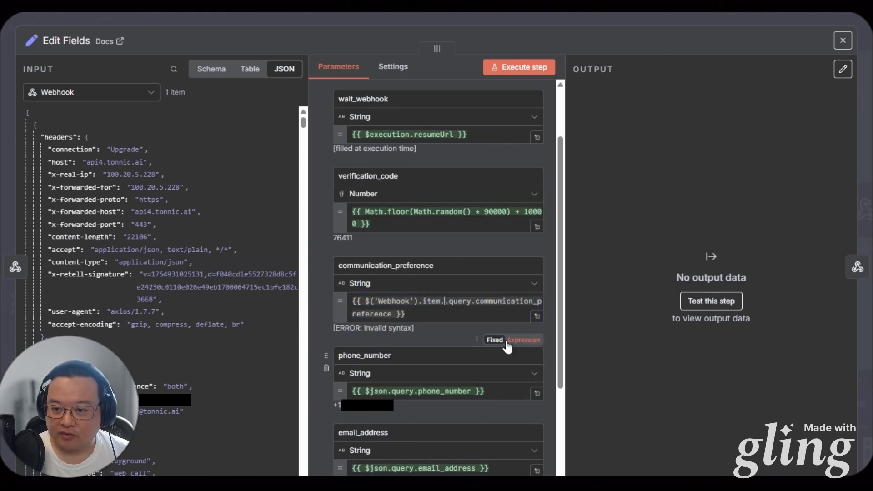
text(json)
drag(466, 301, 316, 308)
key(ctrl+c)
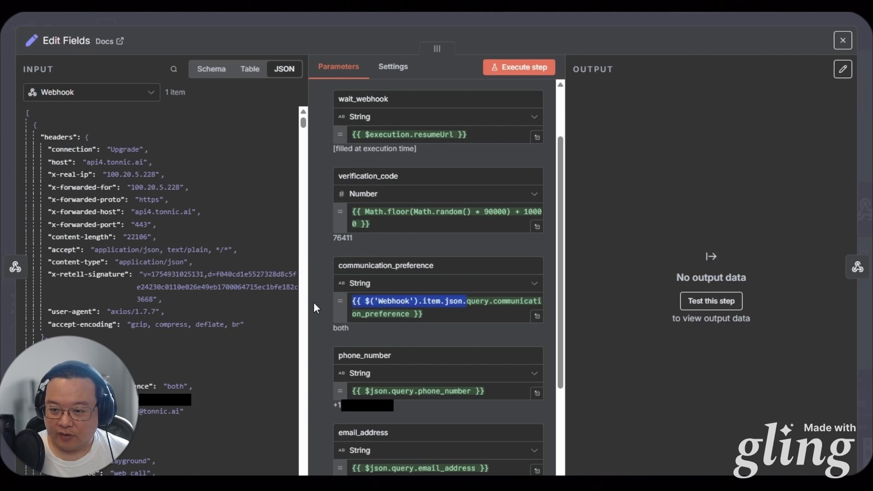
drag(391, 392, 322, 390)
key(ctrl+v)
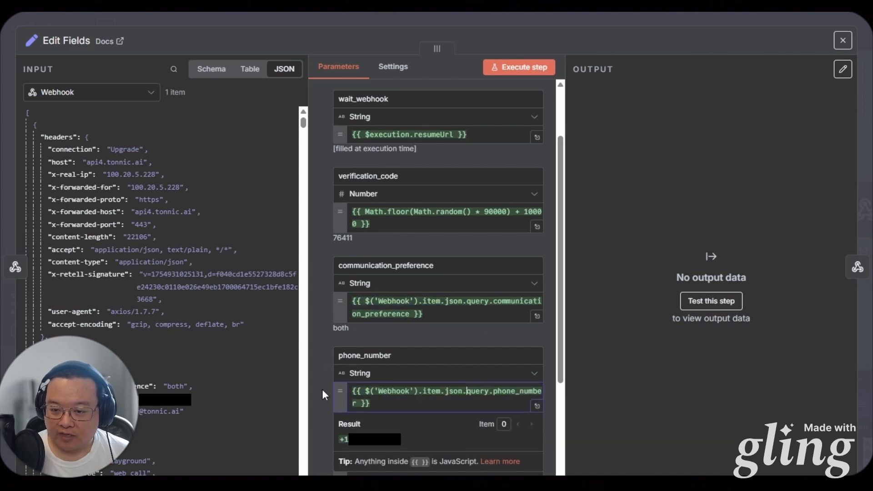
scroll(364, 396, down, 3)
click(393, 378)
drag(392, 379, 337, 387)
key(ctrl+v)
click(409, 325)
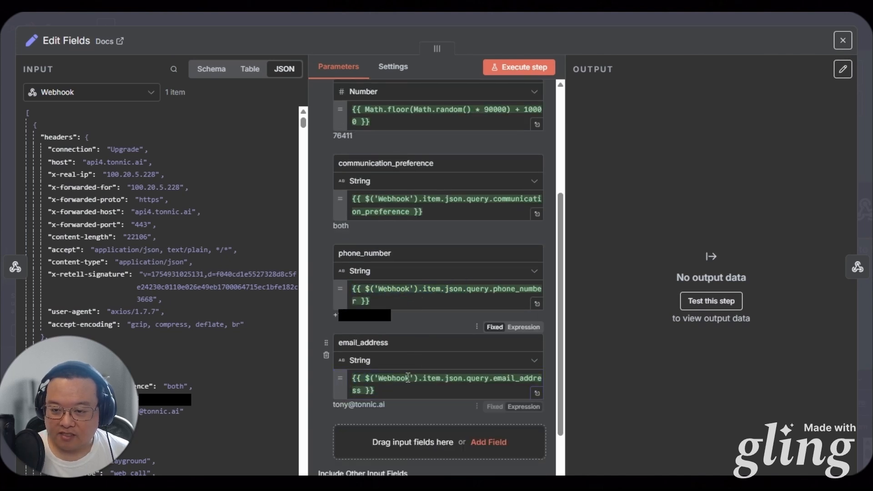
Run the Edit Fields step twice to test the output, then return to the canvas
scroll(413, 420, down, 1)
scroll(521, 100, up, 5)
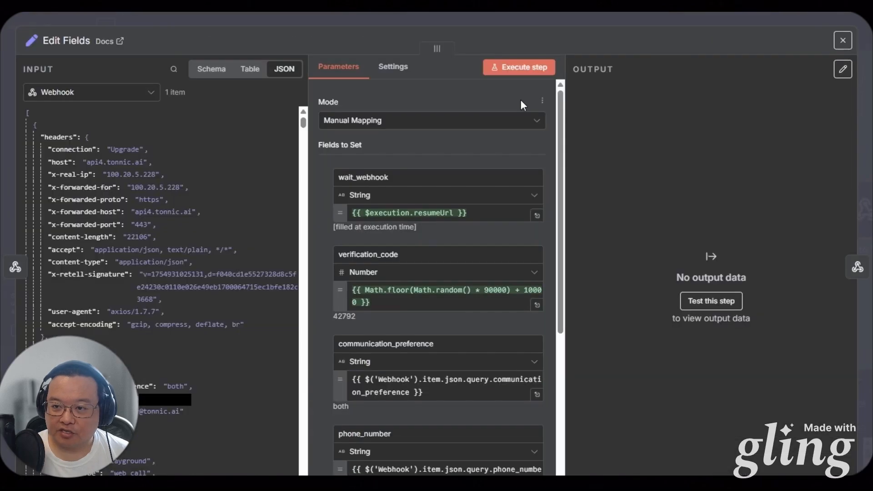
click(505, 67)
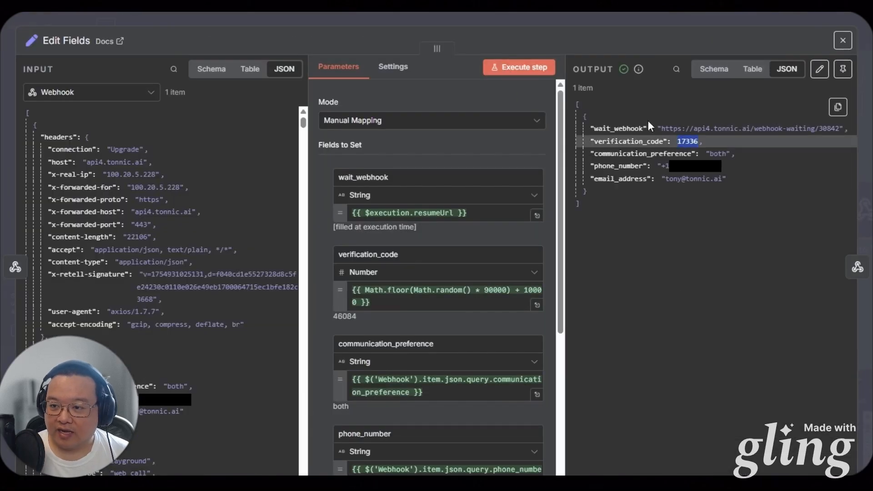
click(535, 70)
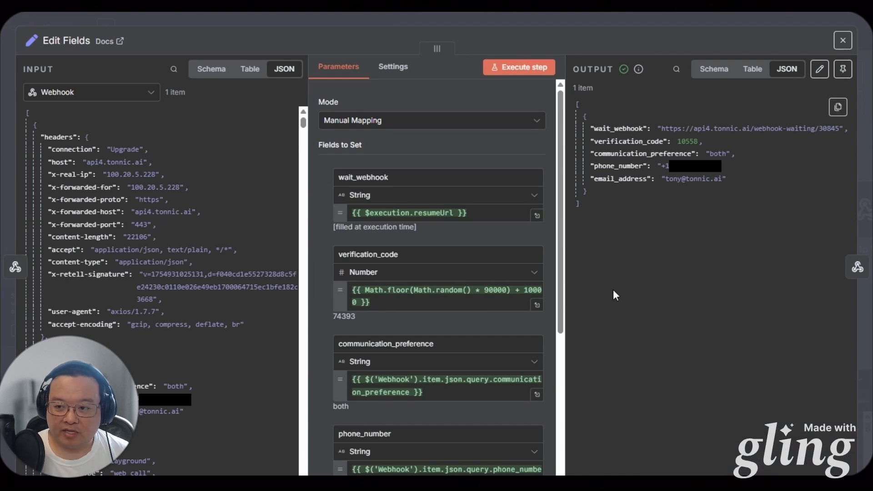
key(Escape)
drag(592, 299, 337, 331)
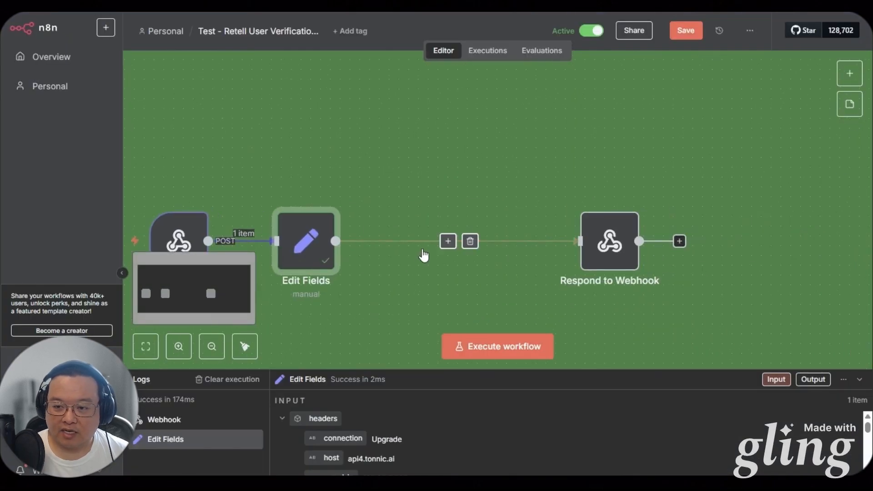
Insert a Switch after Edit Fields whose first rule routes communication_preference 'sms' to an 'sms' output
click(447, 242)
text(swi)
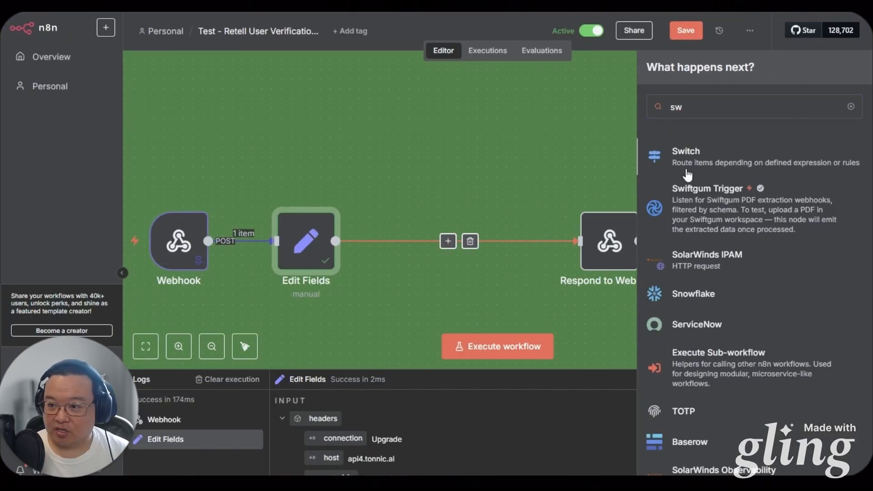
key(Return)
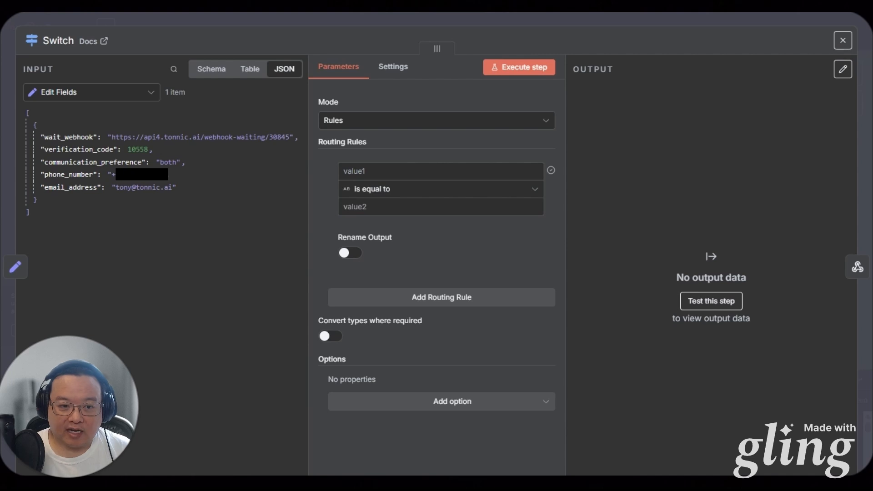
click(445, 170)
text({{ $json.communication_preference }})
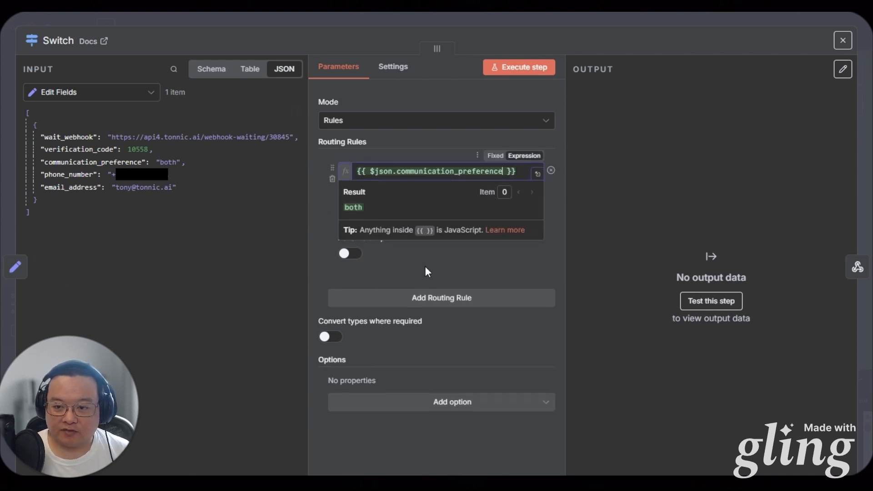
click(350, 253)
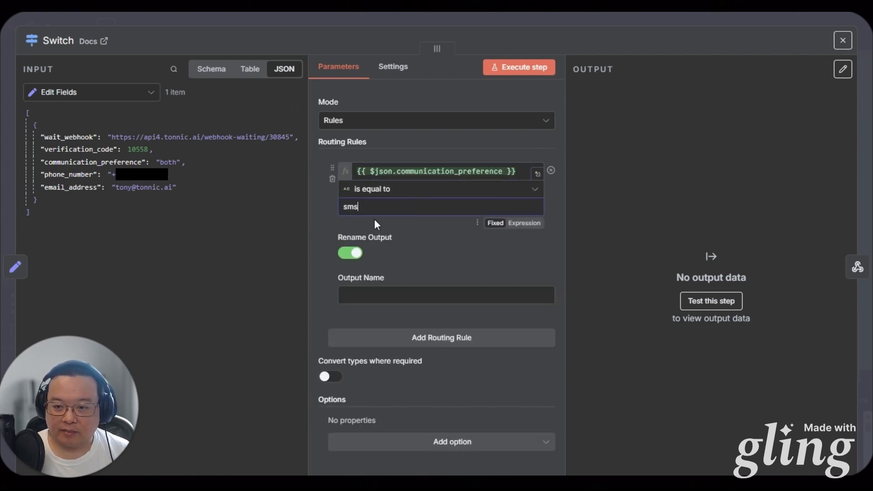
click(370, 295)
text(sms)
click(373, 337)
Add 'email' and 'both' routing rules on communication_preference, then test the Switch
click(417, 177)
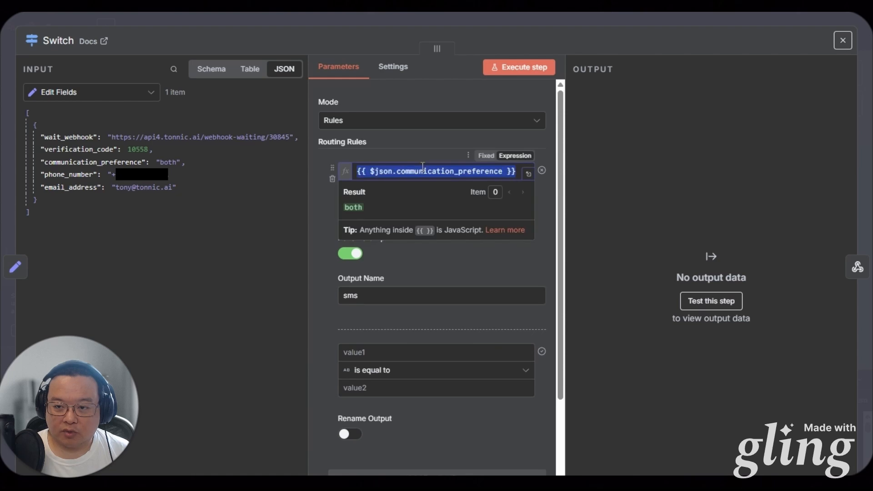
click(409, 352)
text({{ $json.communication_preference }})
click(382, 388)
text(email)
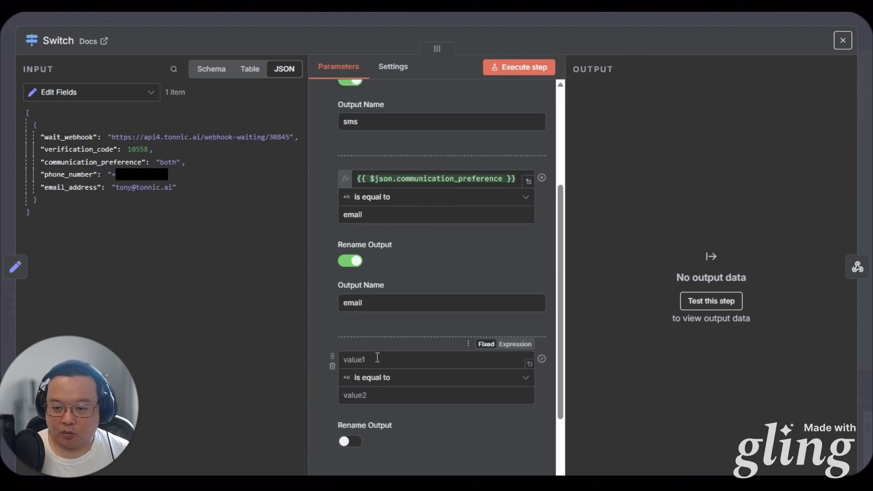
click(417, 179)
click(409, 360)
text({{ $json.communication_preference }})
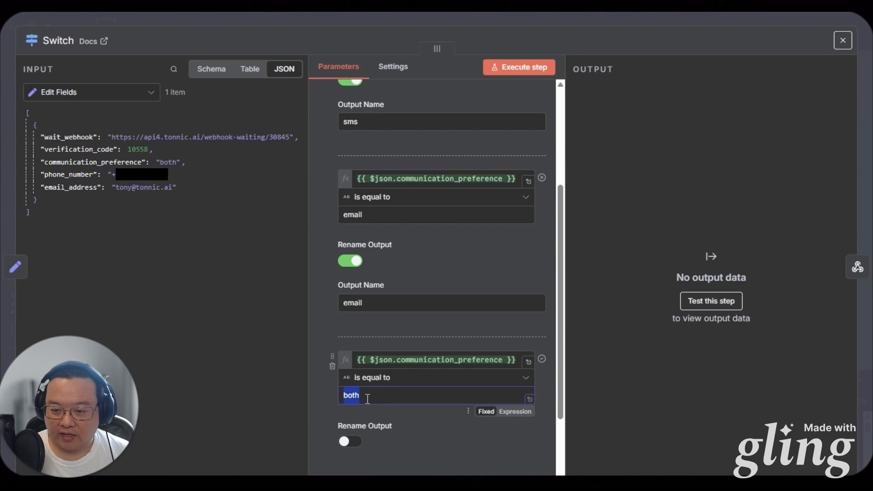
click(349, 441)
click(519, 81)
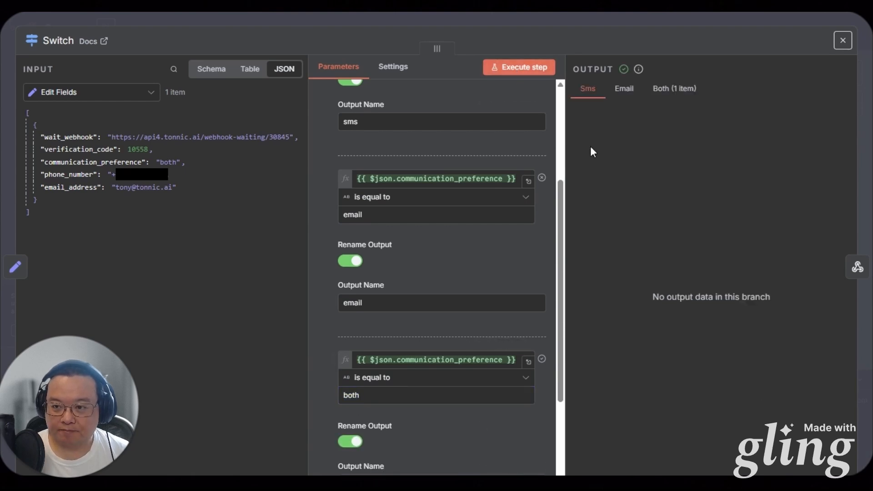
key(Escape)
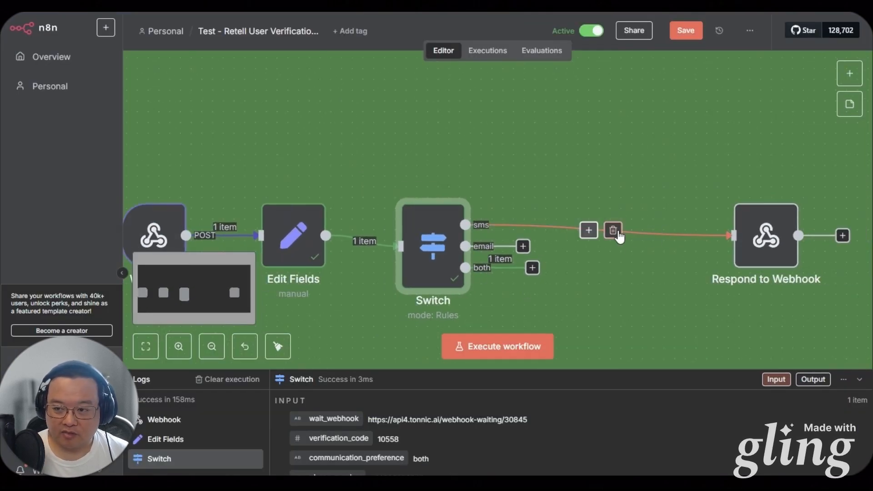
Remove the sms link to Respond to Webhook and add a Send an Email node on the both output
click(614, 229)
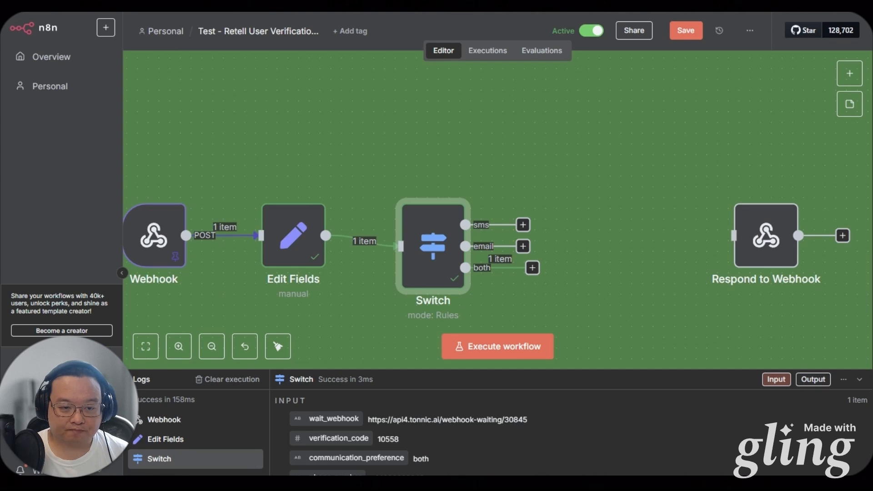
click(533, 268)
text(se)
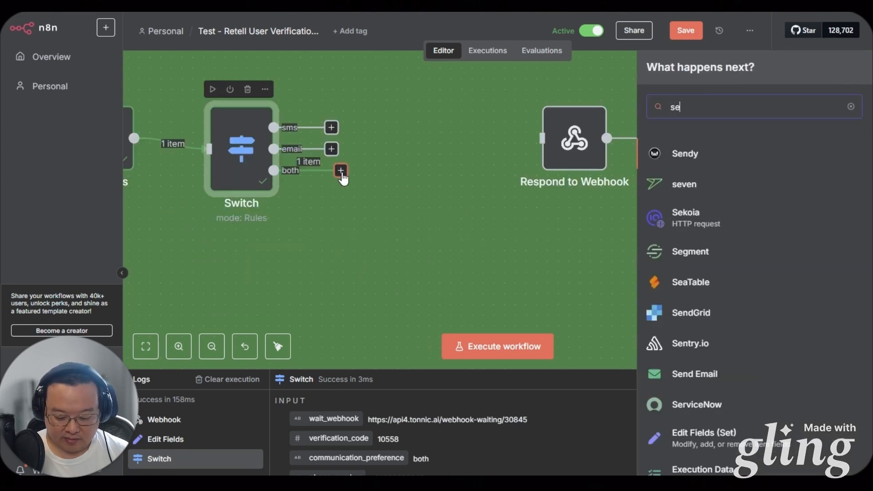
text(n)
click(707, 249)
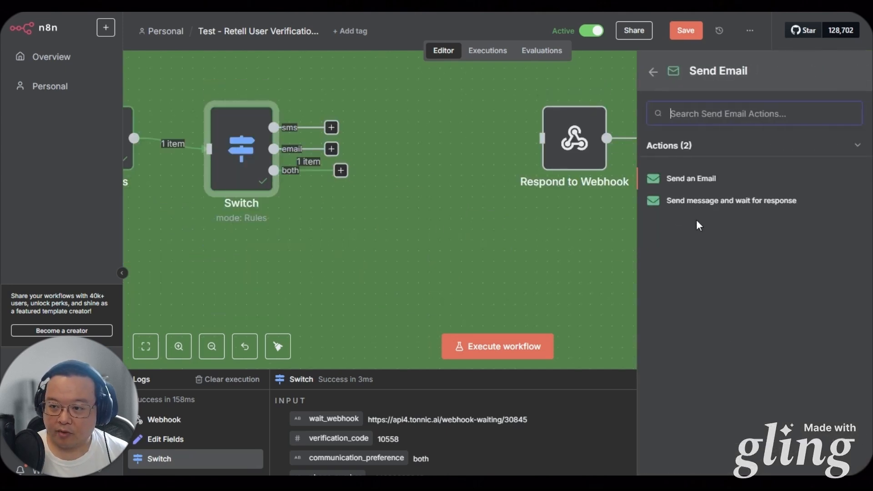
click(701, 181)
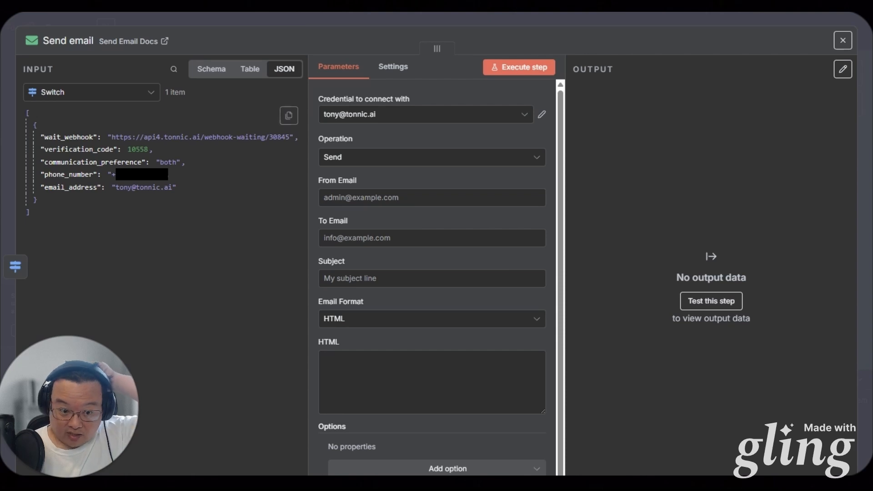
Use the existing SMTP credential, enter the sender address, and set the recipient to the email_address expression
click(385, 117)
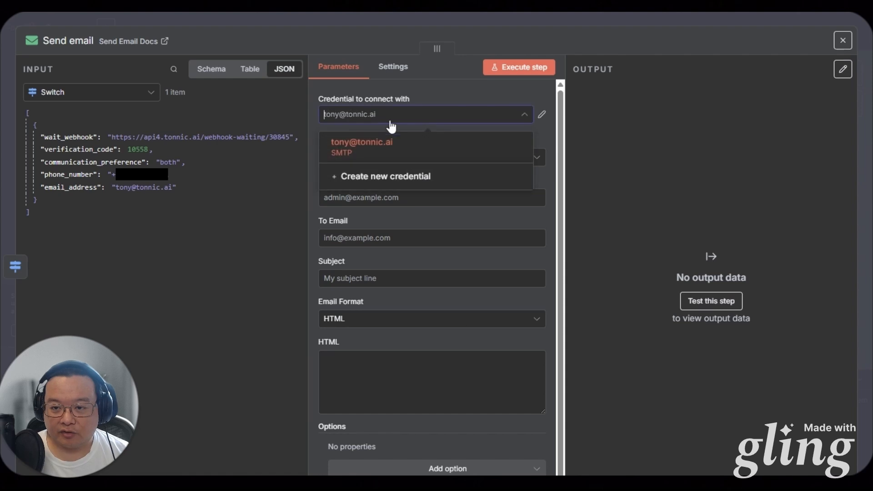
click(407, 114)
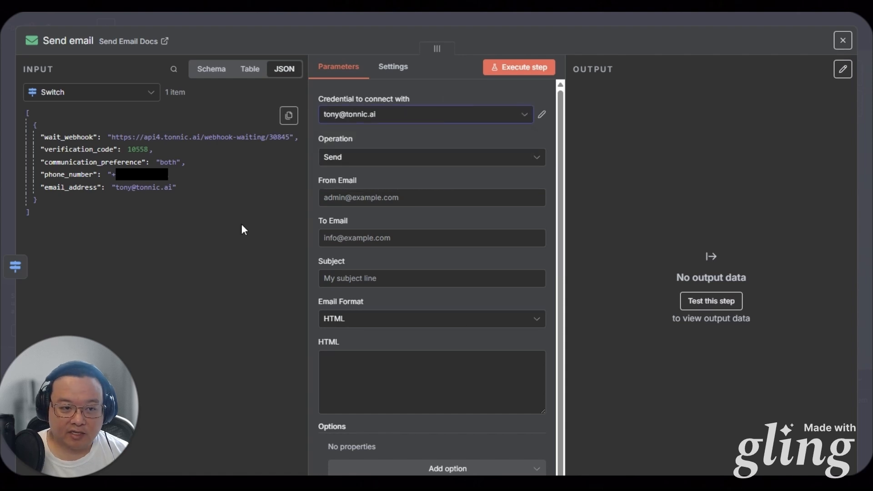
click(383, 197)
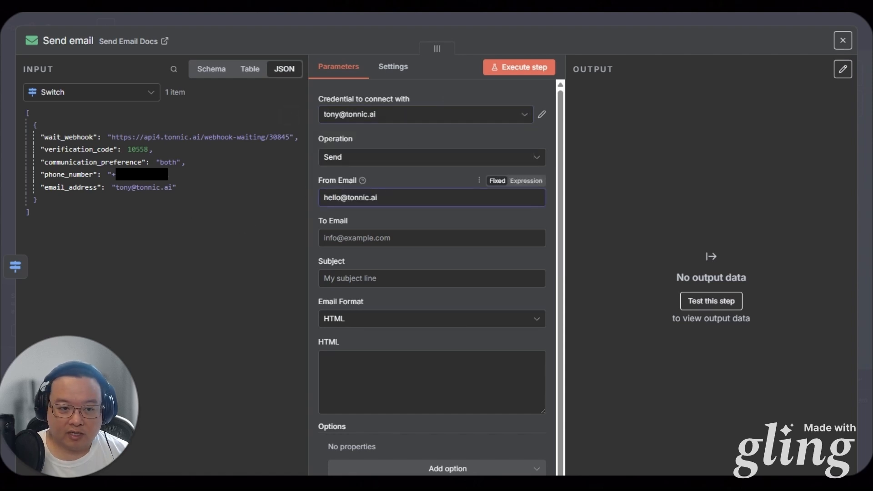
click(403, 273)
click(400, 238)
text({{ $('Edit Fields').item.json.email_address }})
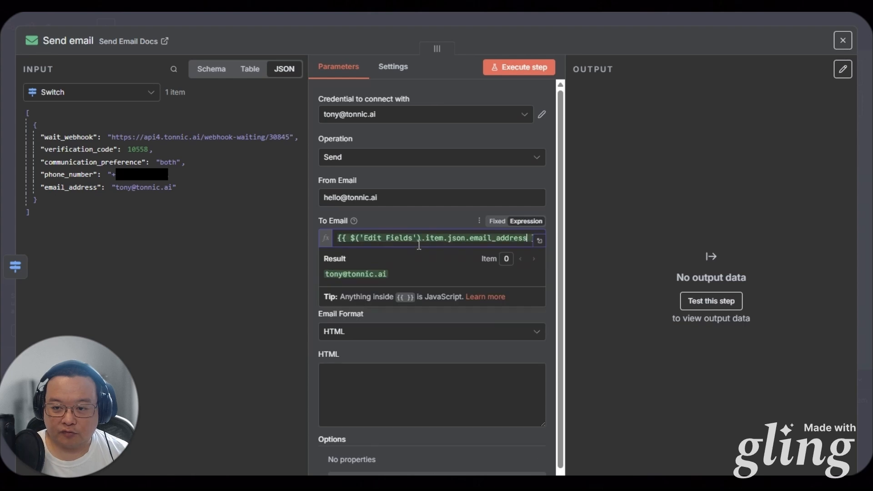
click(437, 224)
mouse_move(440, 241)
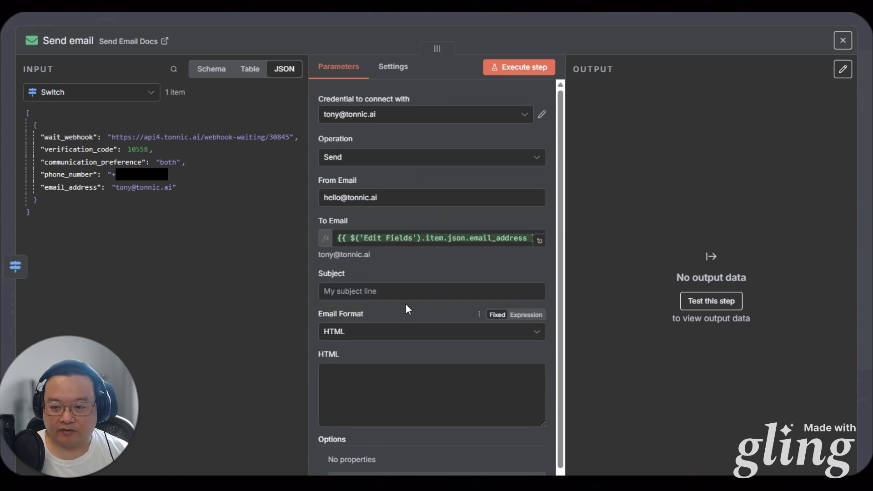
Set subject 'Verification Code', Text format and the verification code message, then save the workflow
click(386, 291)
key(ctrl+v)
click(386, 331)
click(339, 362)
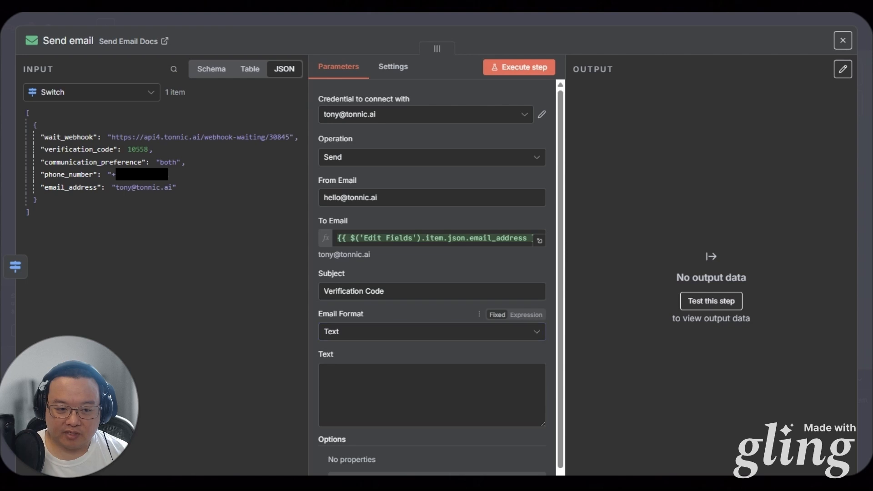
click(480, 380)
key(ctrl+v)
click(467, 349)
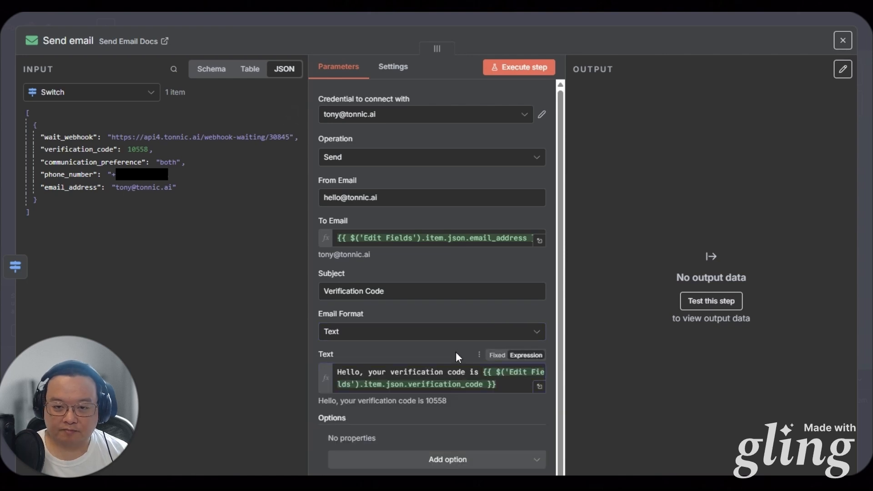
key(Escape)
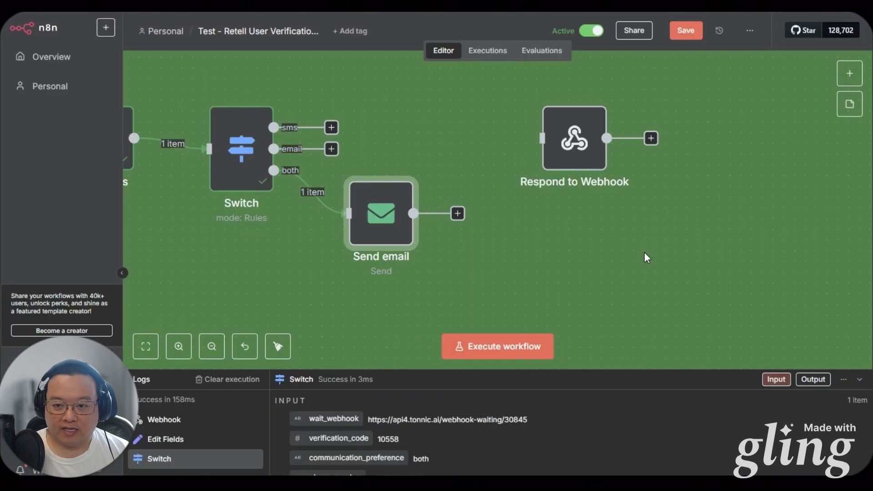
key(ctrl+s)
drag(399, 233, 410, 234)
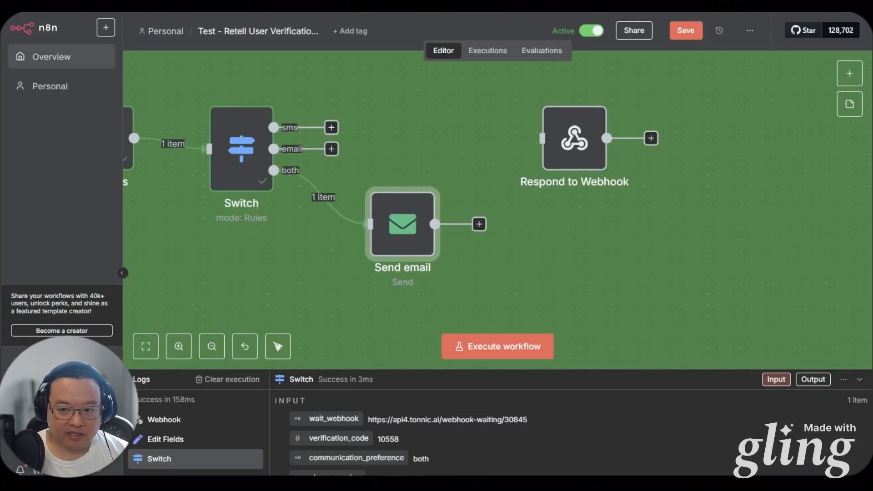
Check the Send email recipient, connect the Switch email output to Send email, and rearrange the nodes
double_click(402, 224)
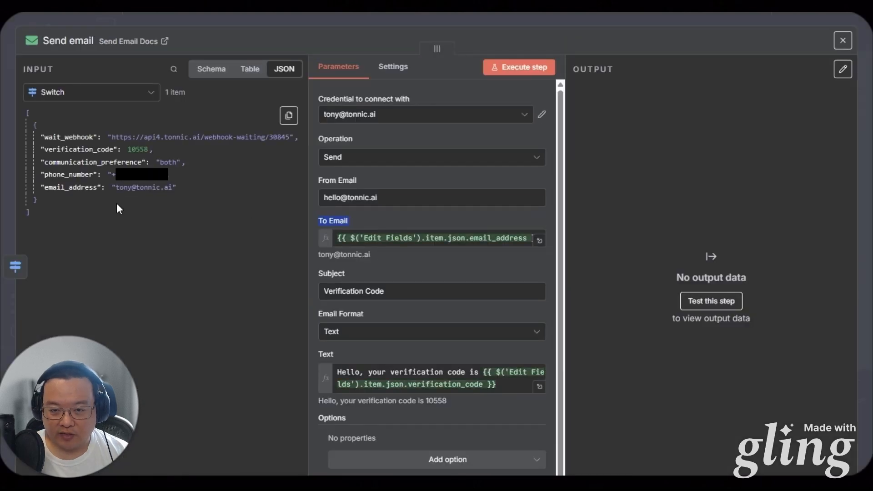
click(373, 238)
key(Escape)
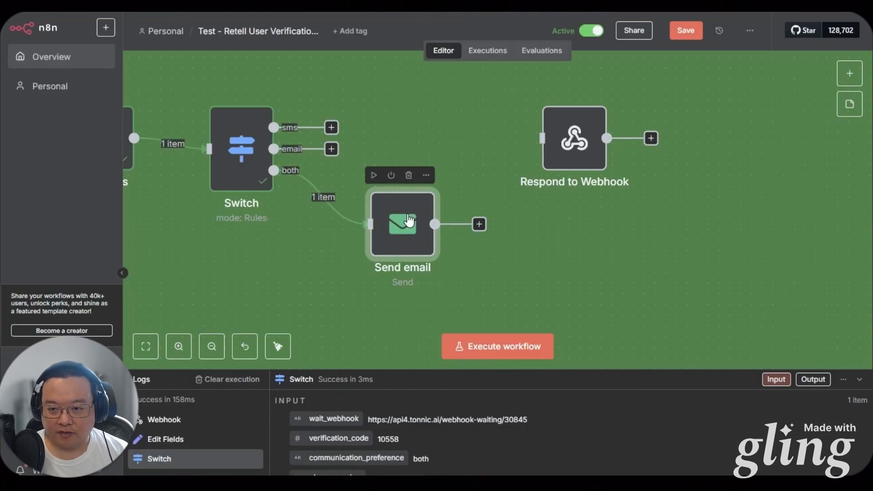
scroll(508, 281, up, 2)
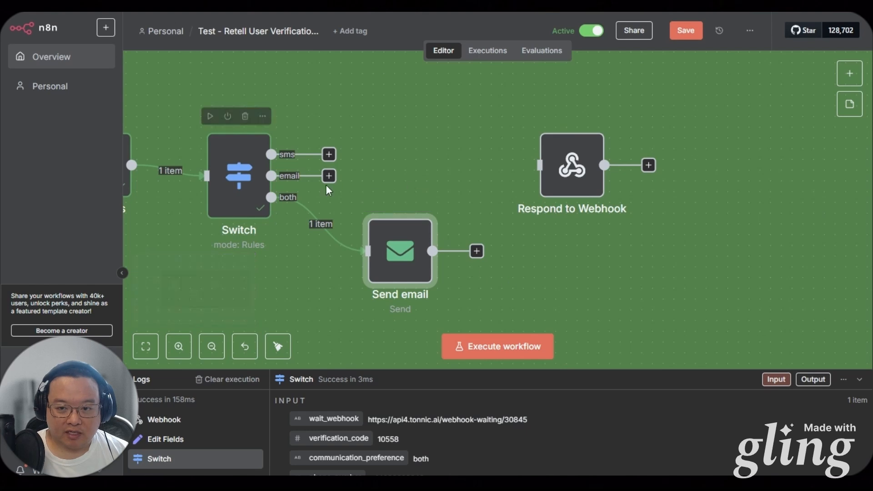
drag(271, 175, 368, 251)
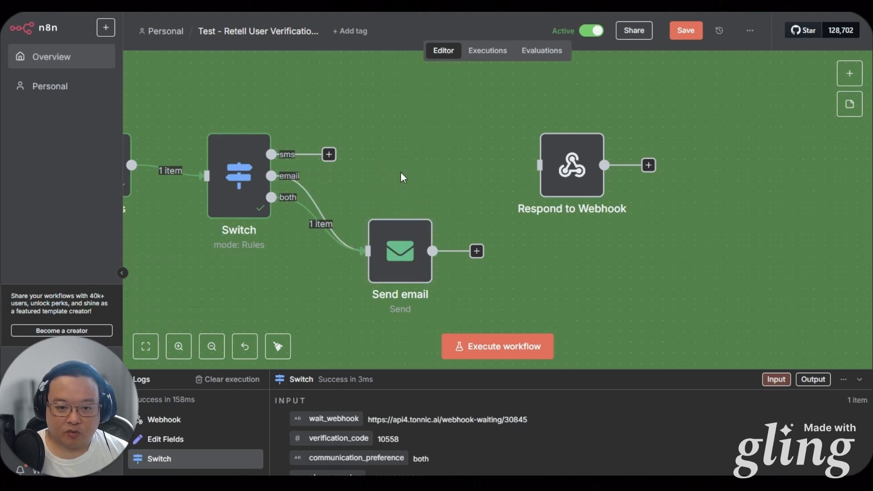
drag(512, 222, 488, 264)
drag(541, 216, 692, 227)
drag(550, 260, 628, 216)
Add a Twilio Send SMS node on the sms output with the sender number, phone_number recipient and code message
click(381, 154)
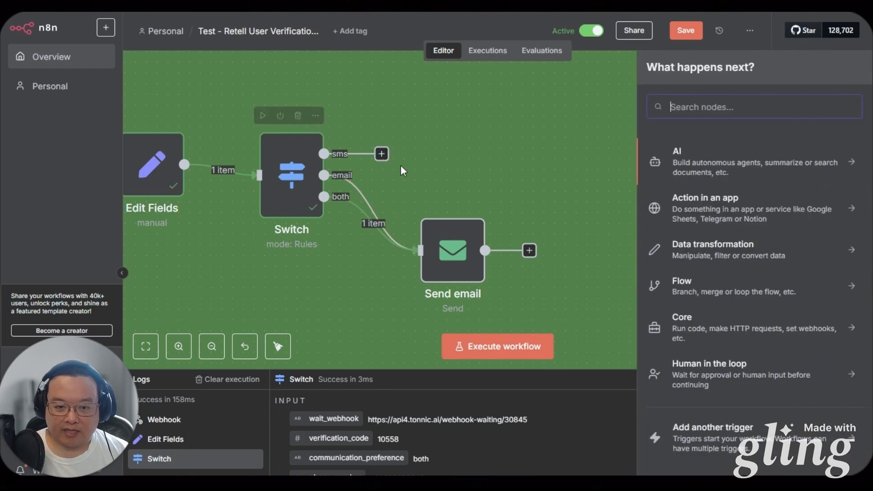
text(tw)
click(643, 216)
click(691, 292)
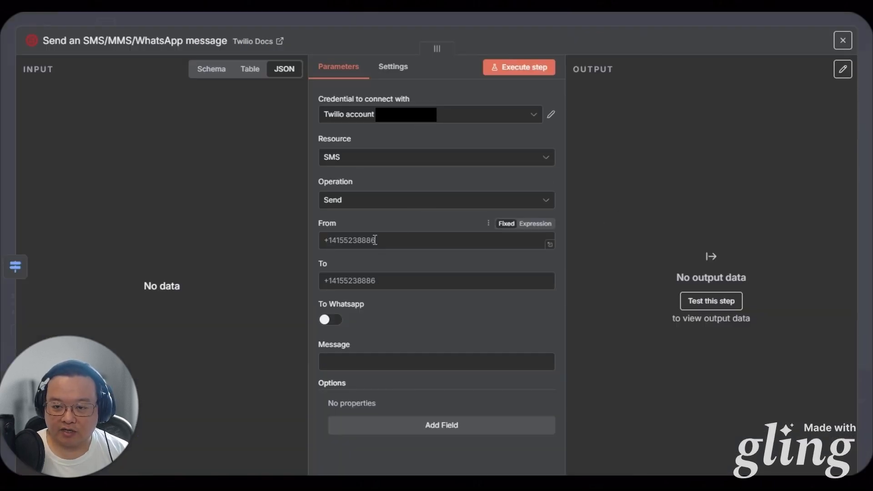
click(375, 240)
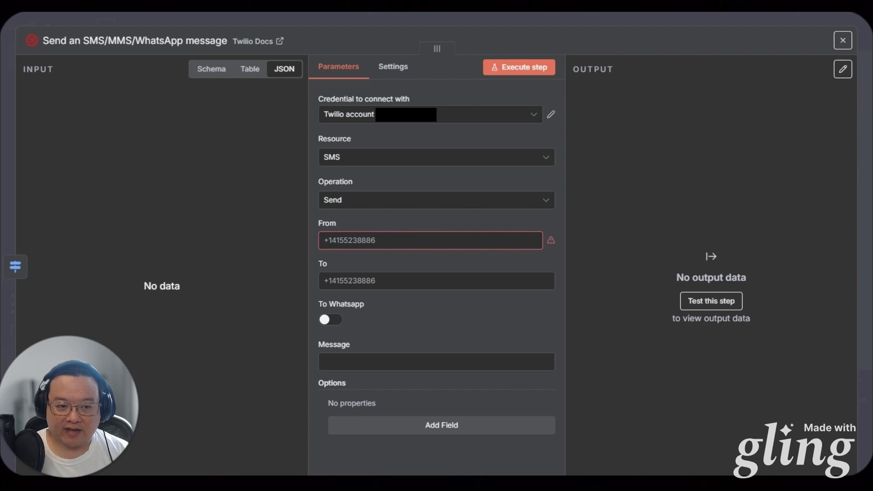
click(350, 240)
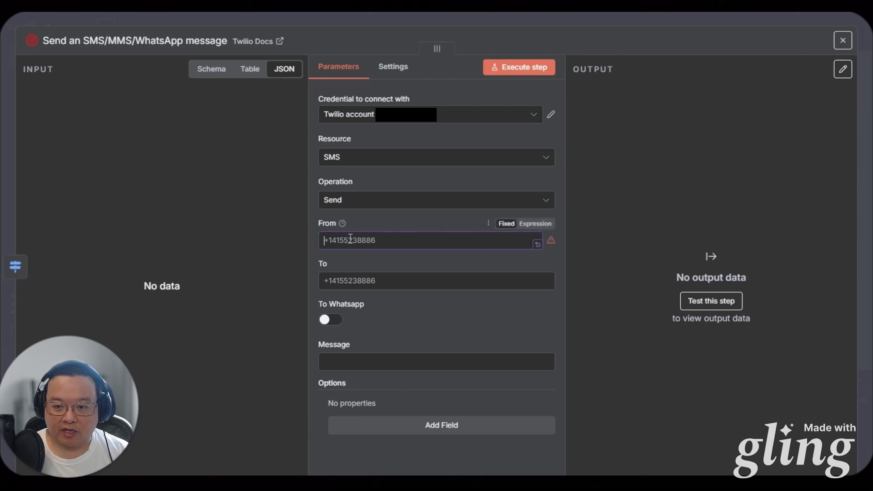
key(ctrl+v)
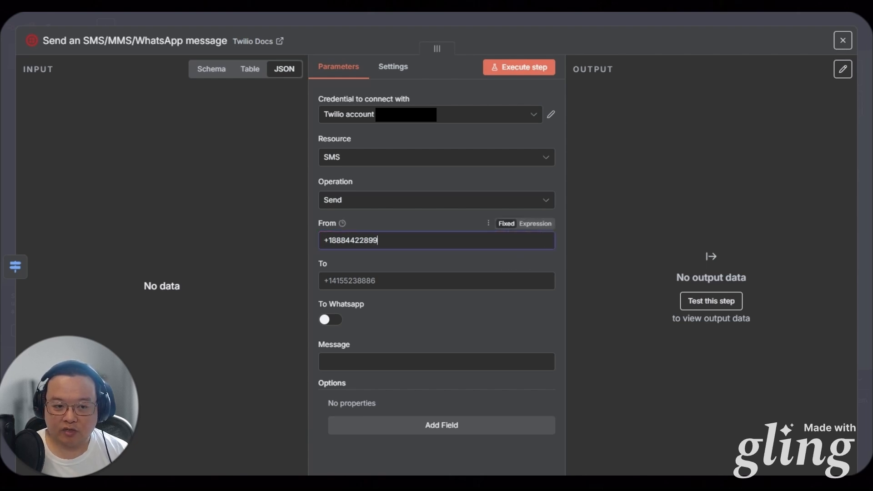
click(471, 281)
text({{ $('Edit Fields').item.json.phone_number }})
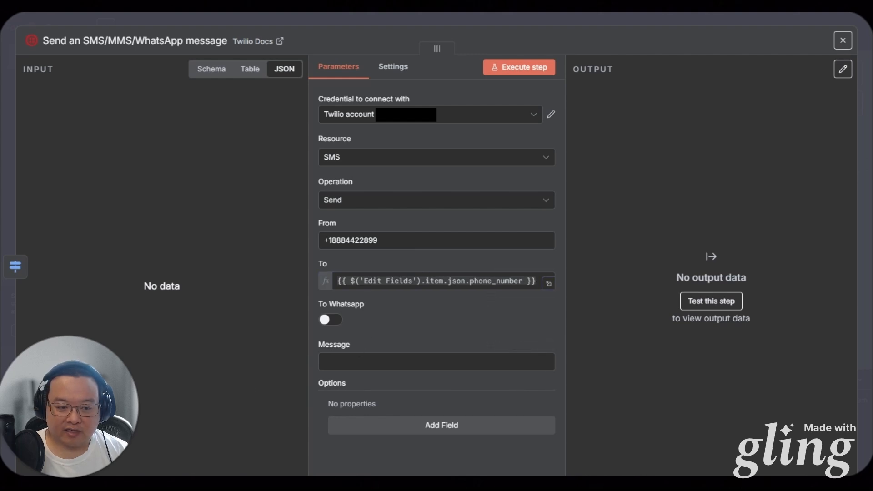
click(409, 364)
text(Hello, your verification code is {{ $('Edit Fields').item.json.verification_code }})
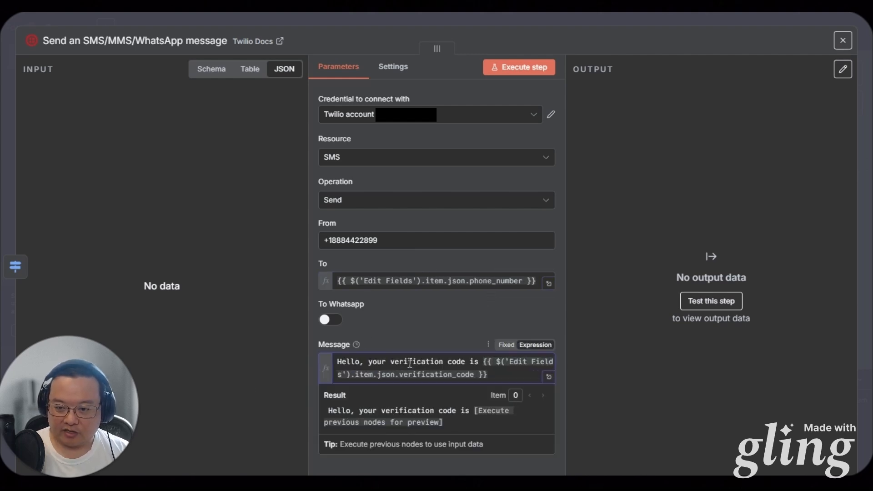
key(Escape)
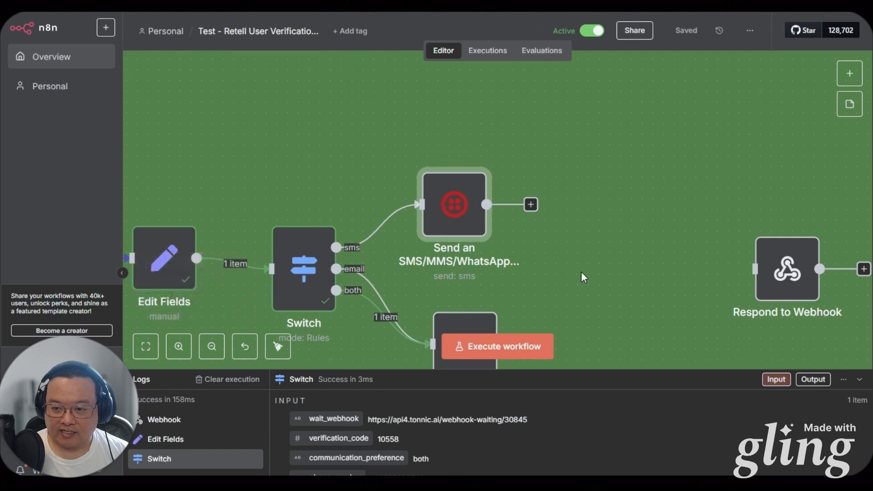
Insert an If node after Send email testing whether Edit Fields communication_preference equals 'both'
scroll(405, 208, right, 5)
drag(321, 176, 504, 188)
drag(457, 257, 298, 213)
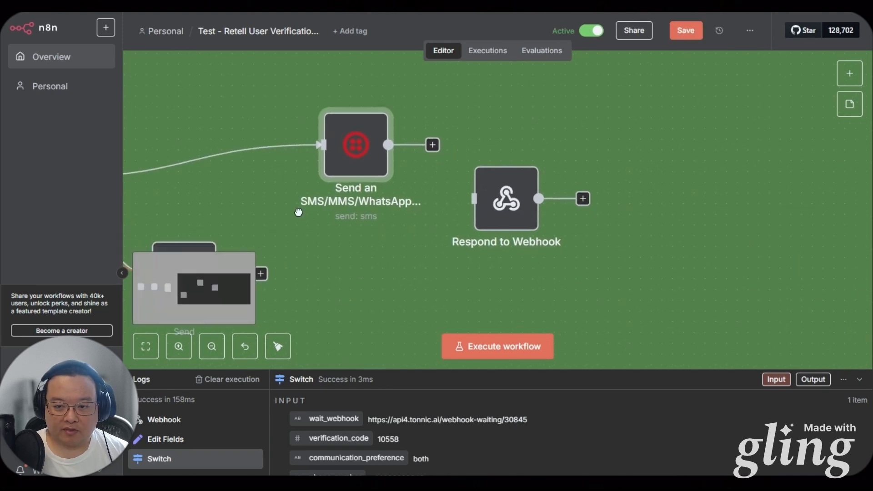
drag(303, 250, 405, 225)
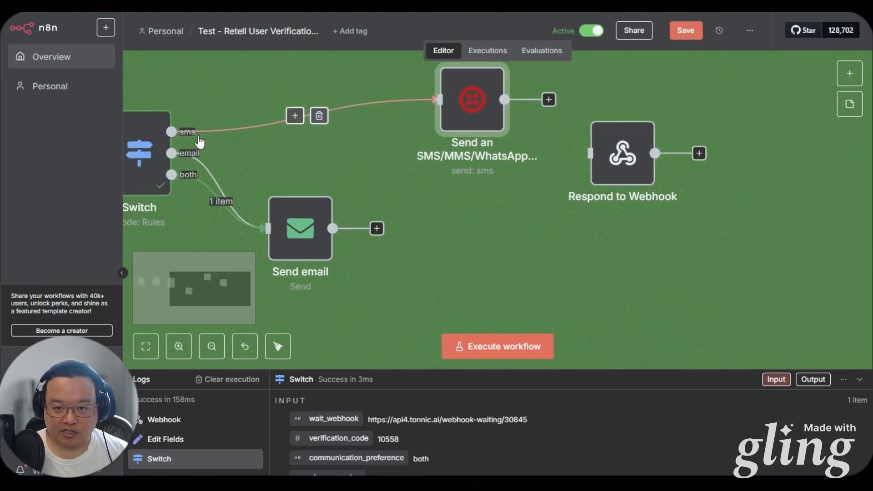
click(377, 228)
text(if)
key(Return)
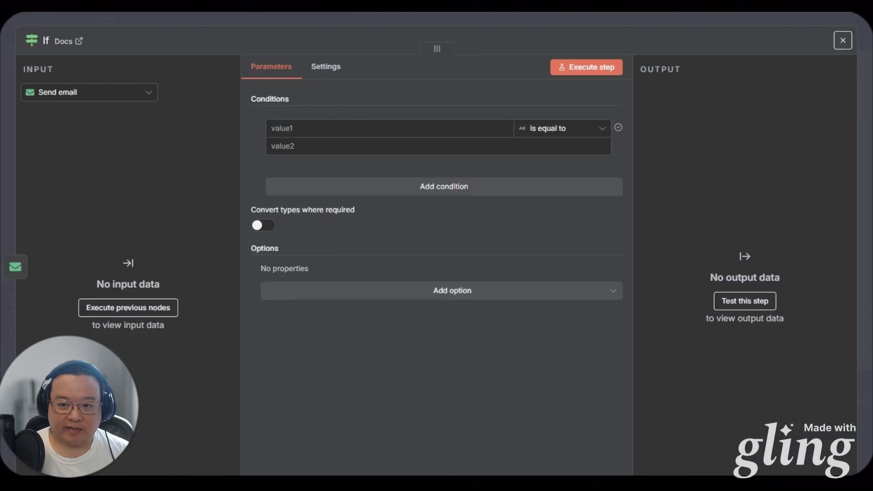
click(343, 132)
text({{ $('Edit Fields').item.json.communication_preference }})
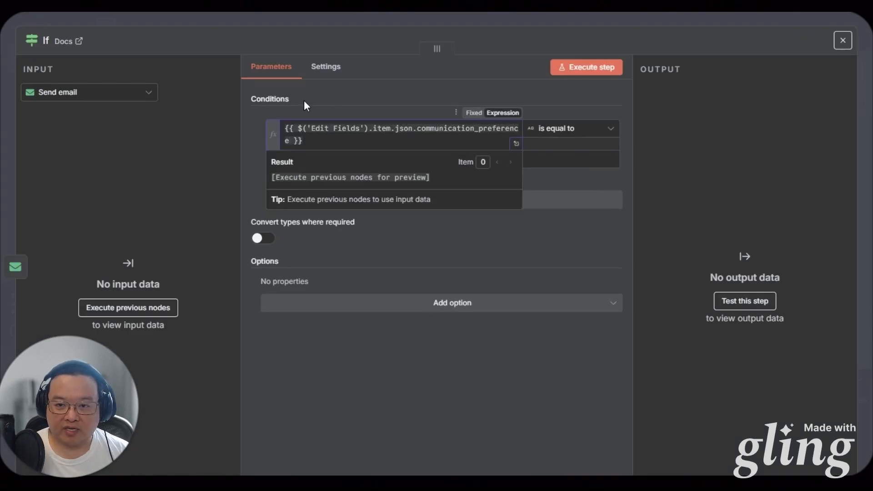
click(320, 159)
text(both)
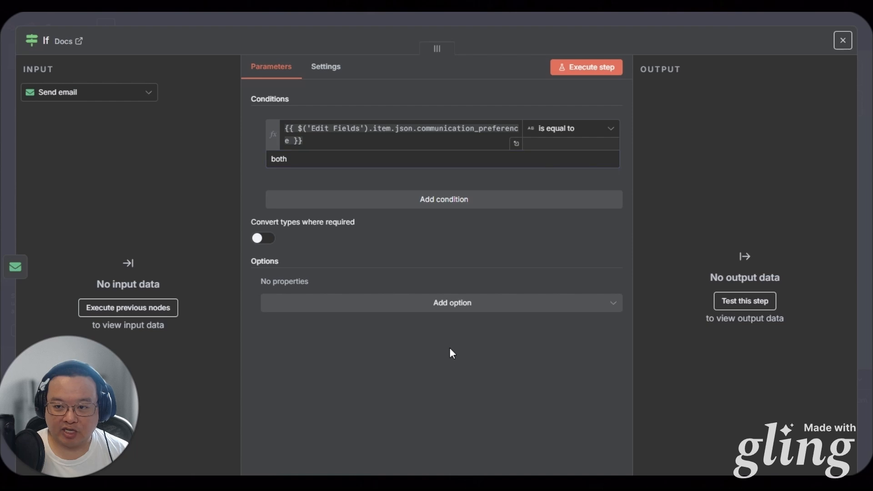
key(Escape)
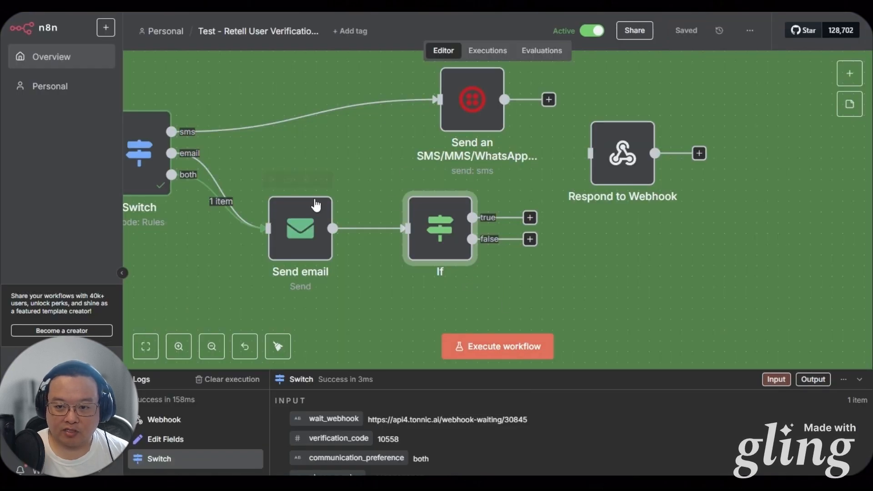
Run Send email and If, link If true to Twilio SMS, and wire If false and SMS into Respond to Webhook
click(271, 179)
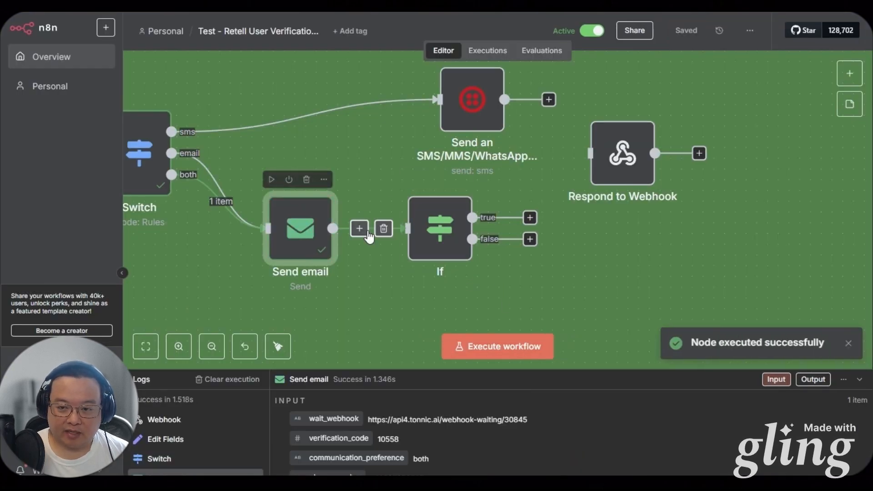
click(412, 179)
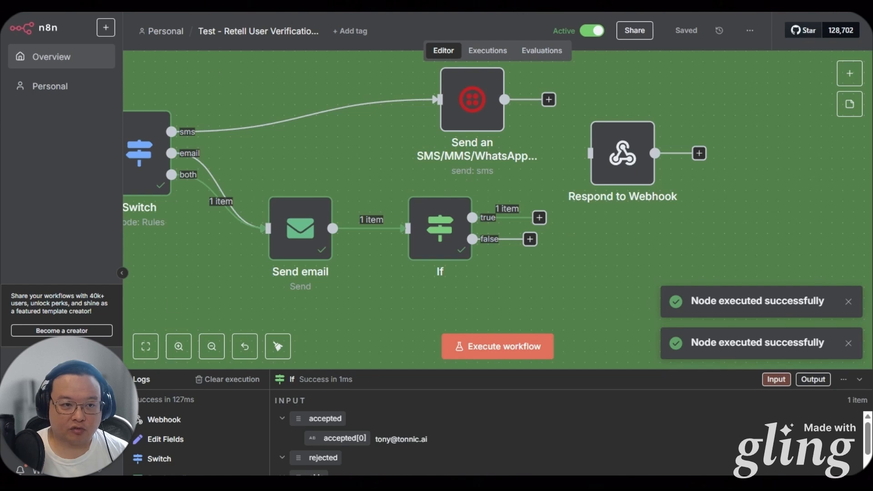
drag(472, 218, 439, 100)
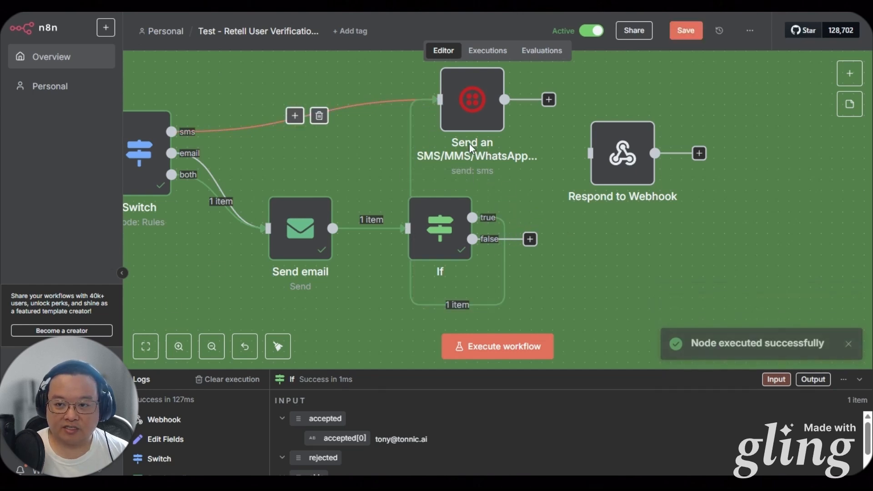
drag(580, 247, 435, 284)
drag(347, 131, 452, 131)
drag(493, 209, 666, 230)
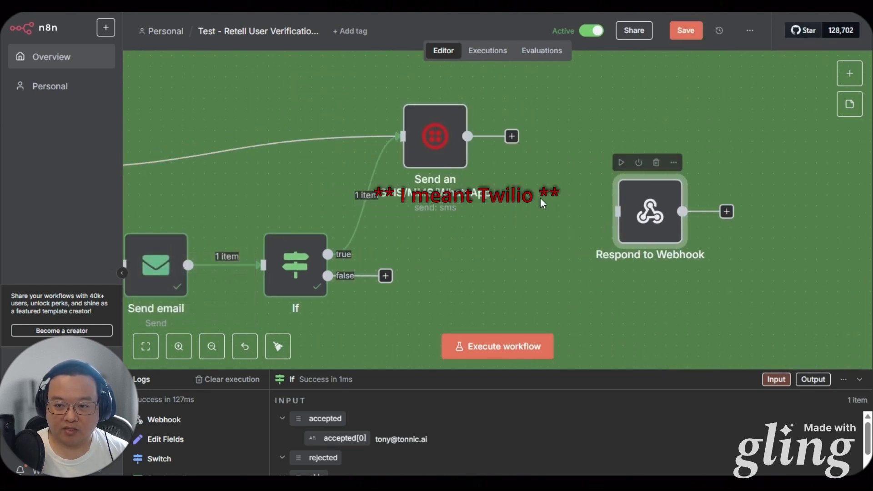
drag(442, 153, 467, 185)
drag(385, 275, 618, 211)
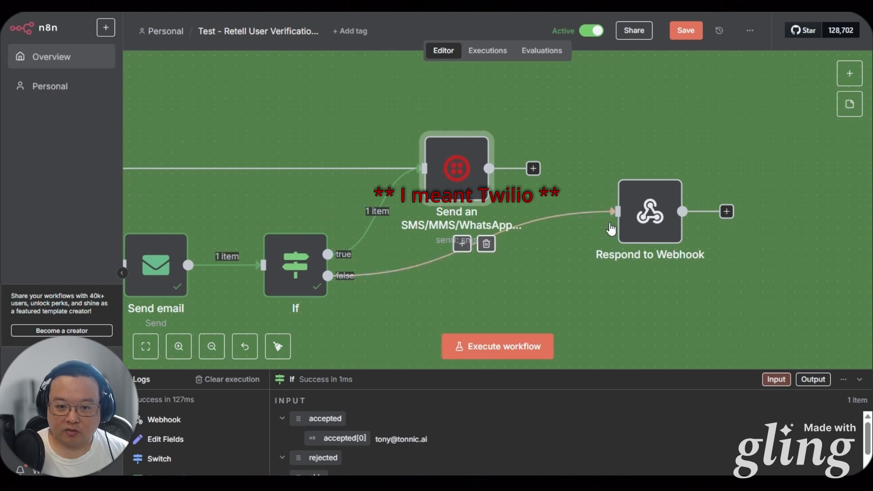
drag(489, 168, 617, 211)
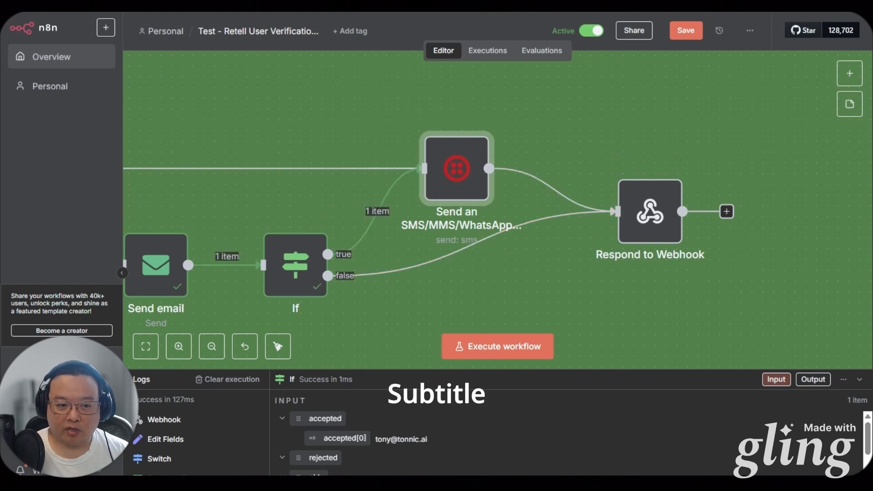
Set Respond to Webhook to a JSON expression body returning wait_webhook and verification_code, and check the result
double_click(650, 211)
click(454, 157)
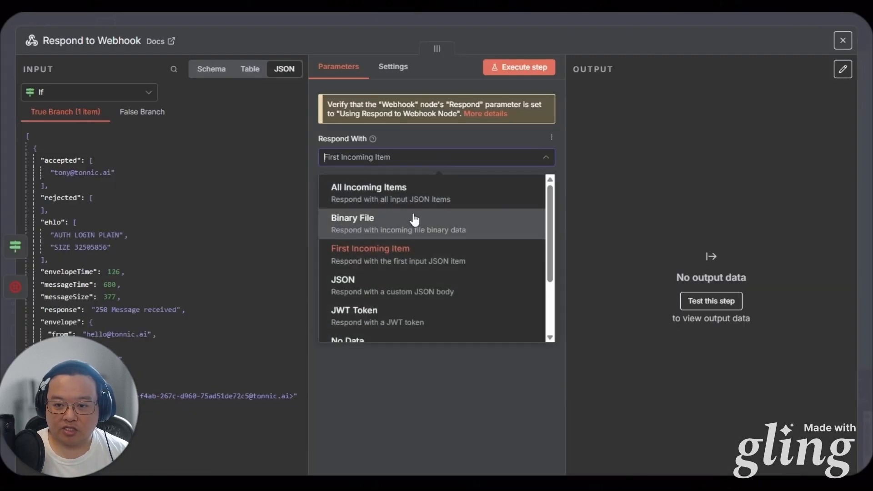
click(387, 277)
key(ctrl+a)
text({   "wait_webhook": "{{ $('Edit Fields').item.json.wait_webhook }}",   "verification_code": {{ $('Edit Fields').item.json.verification_code }} })
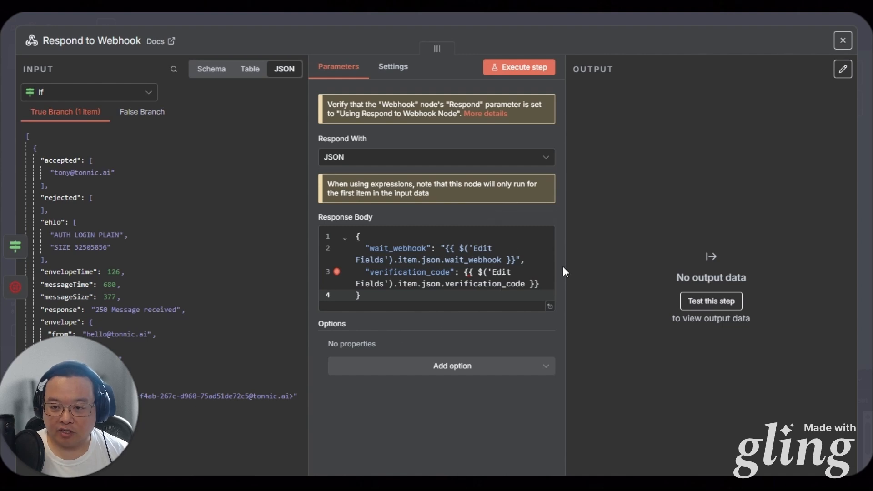
click(535, 217)
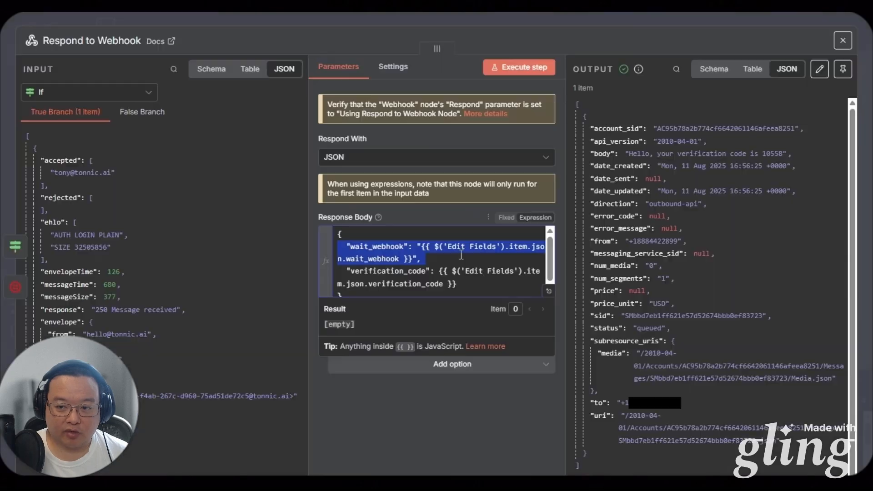
click(459, 226)
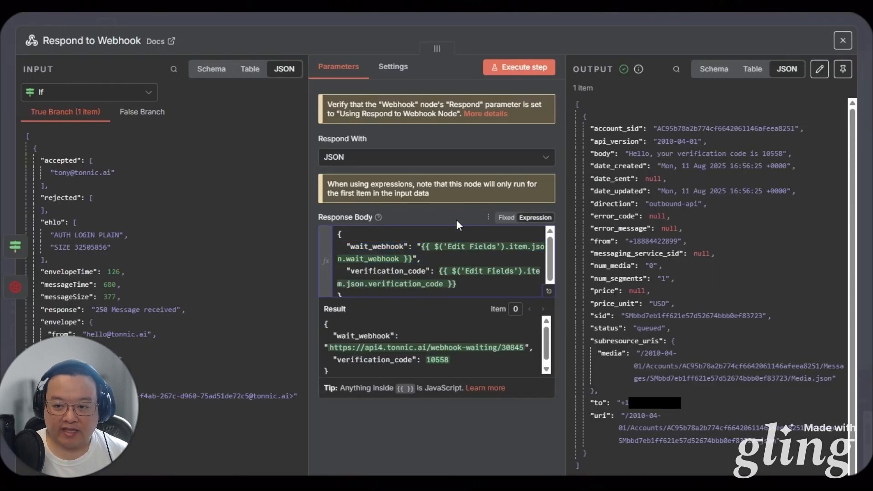
click(441, 275)
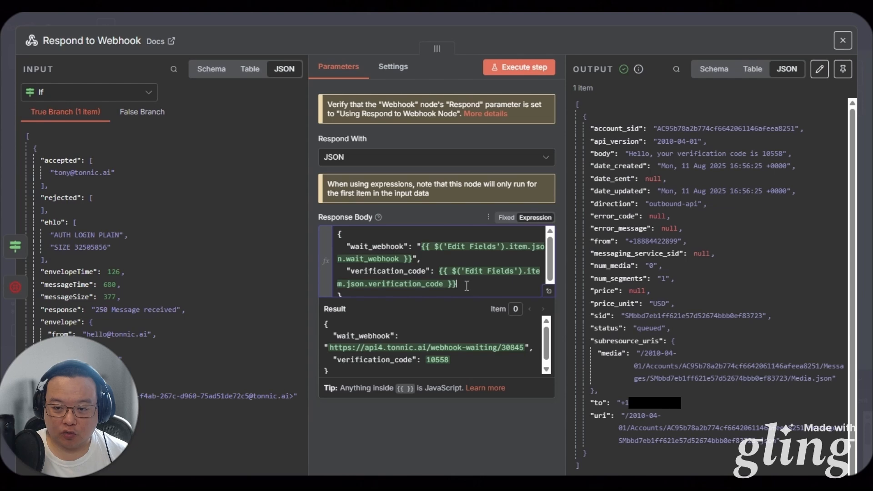
click(549, 291)
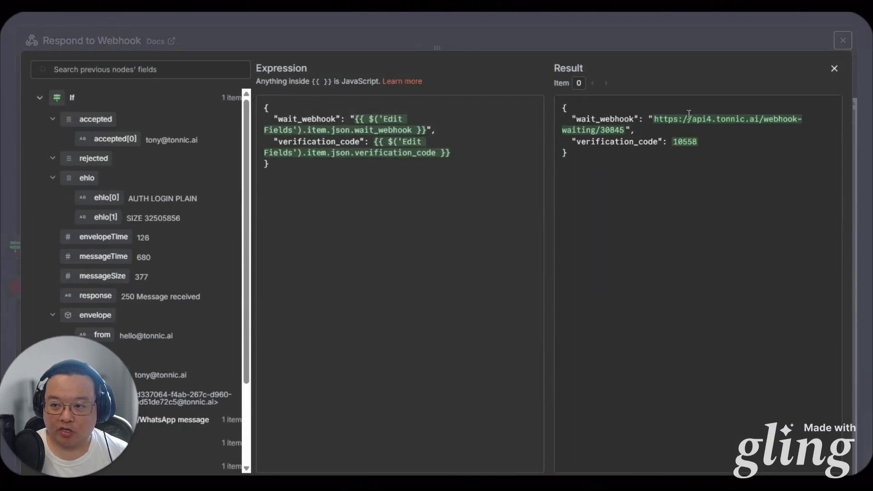
drag(560, 113, 630, 172)
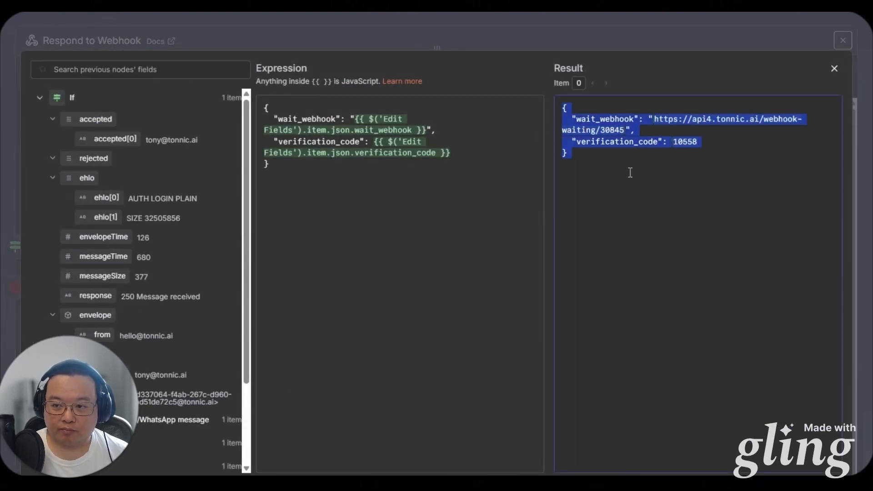
click(630, 173)
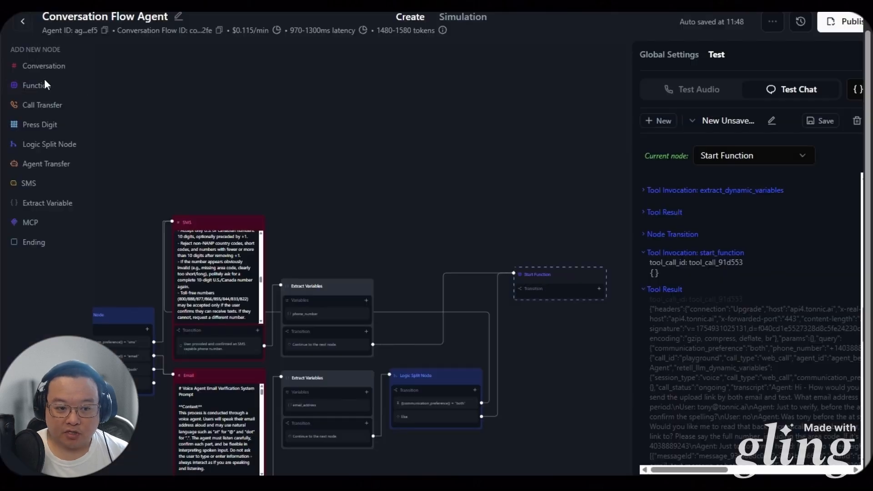
In start_function, add two response variables mapped to wait_webhook and verification_code
click(46, 84)
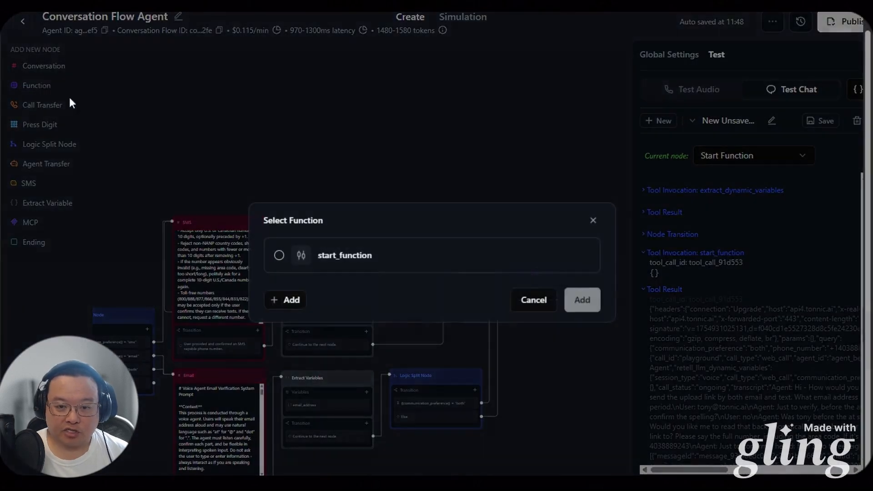
click(555, 255)
scroll(273, 396, down, 8)
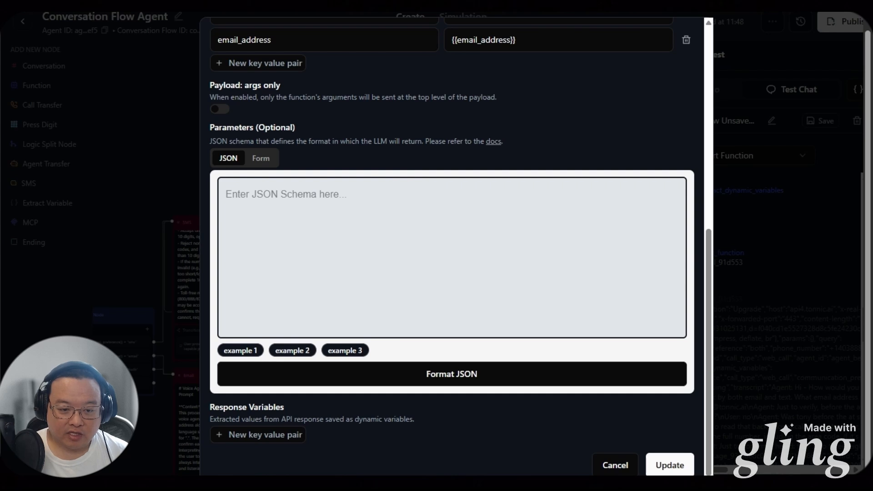
click(237, 437)
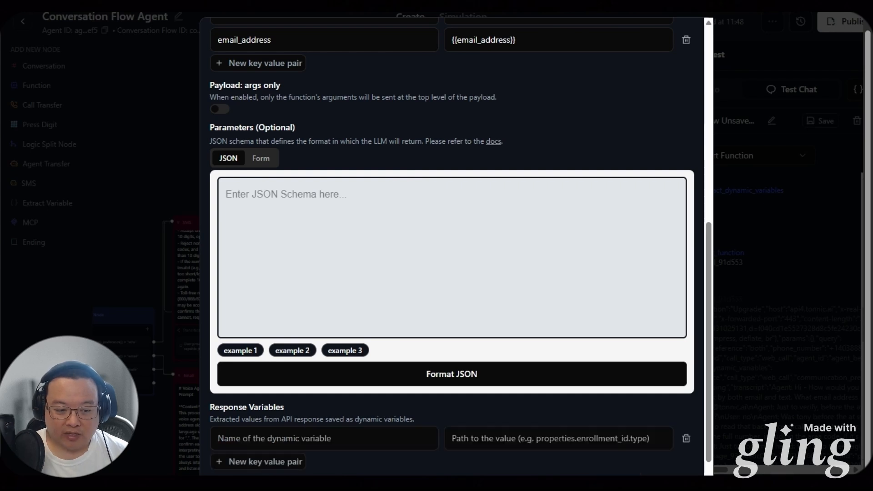
click(567, 440)
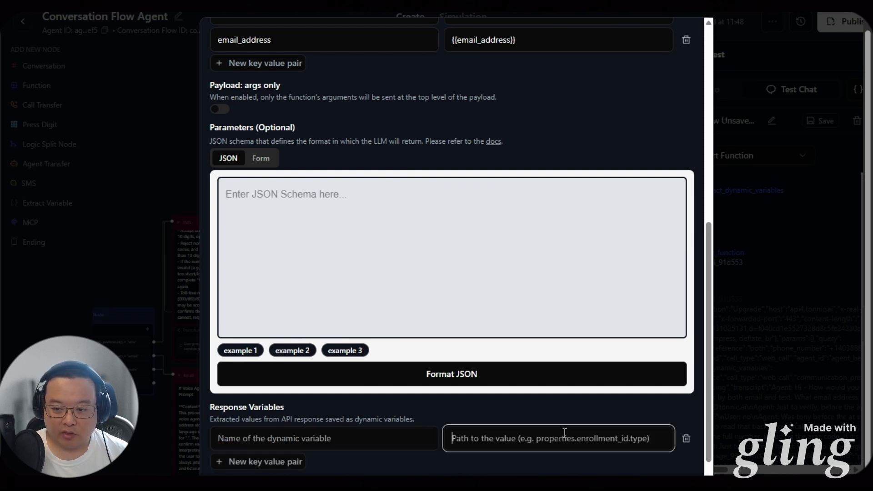
text(wait_webhook)
click(258, 462)
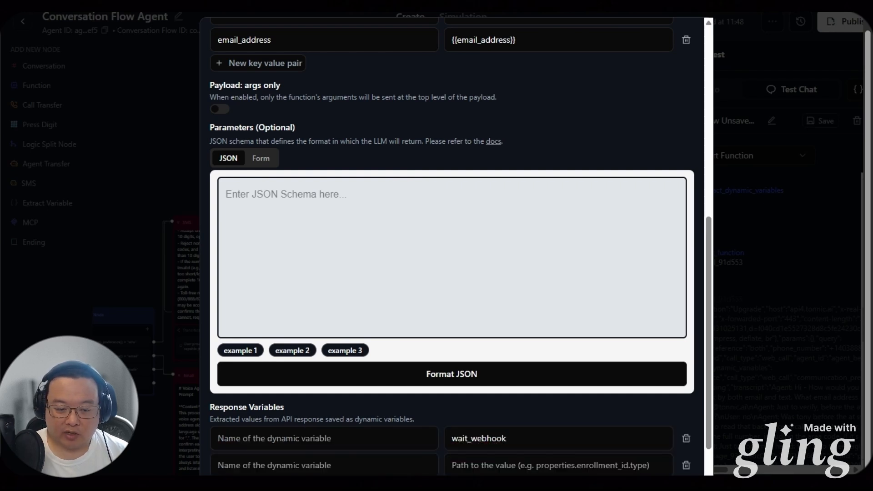
click(486, 467)
text(verification_code)
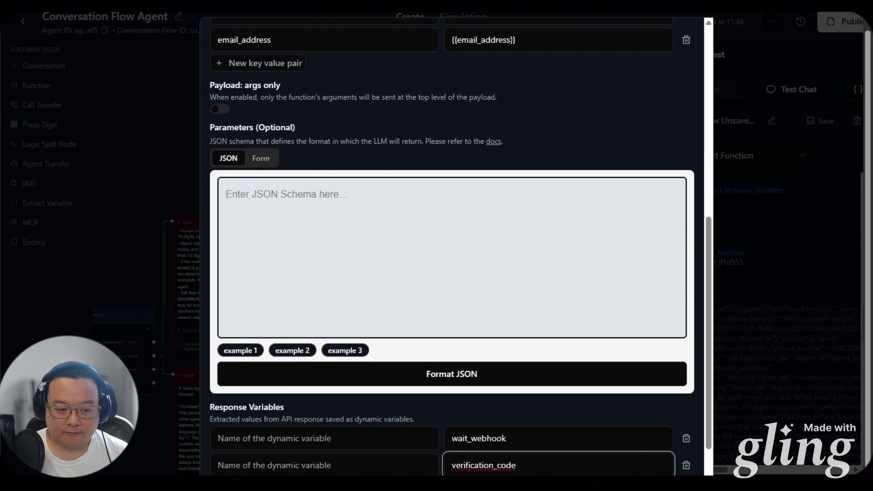
Name the variables resume_webhook and check_verification_code and apply the update
click(314, 438)
text(resume_webhook)
click(305, 464)
text(check_verification_code)
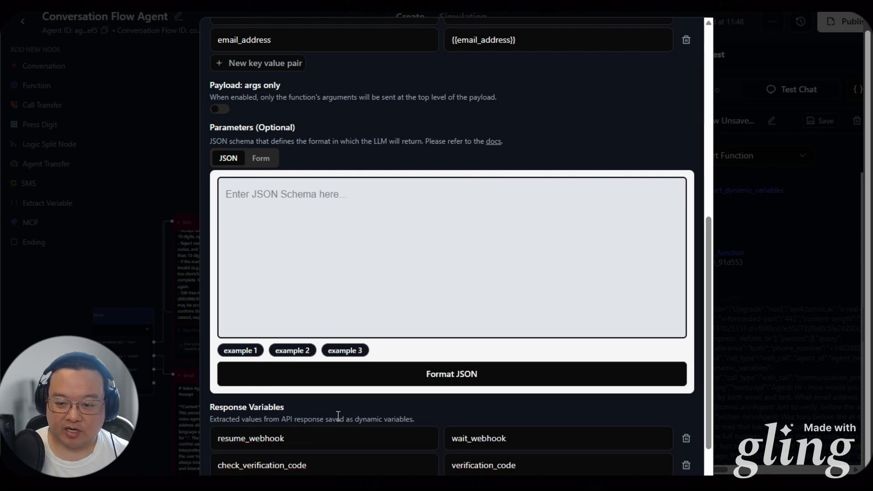
scroll(338, 416, down, 1)
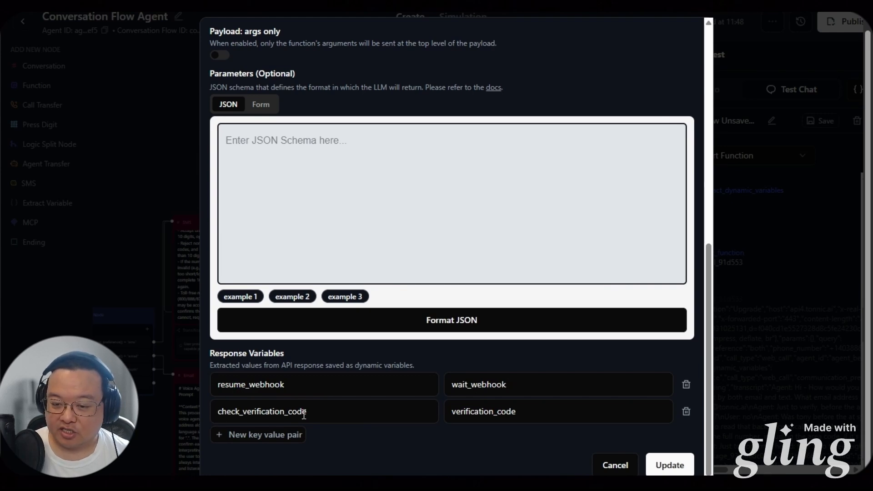
click(688, 463)
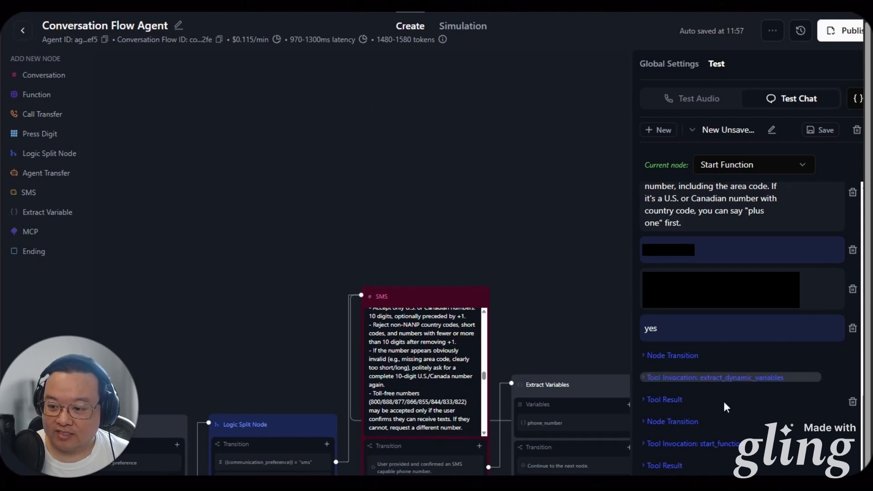
Expand start_function's latest tool result to show the returned wait_webhook URL and verification code
scroll(723, 405, down, 1)
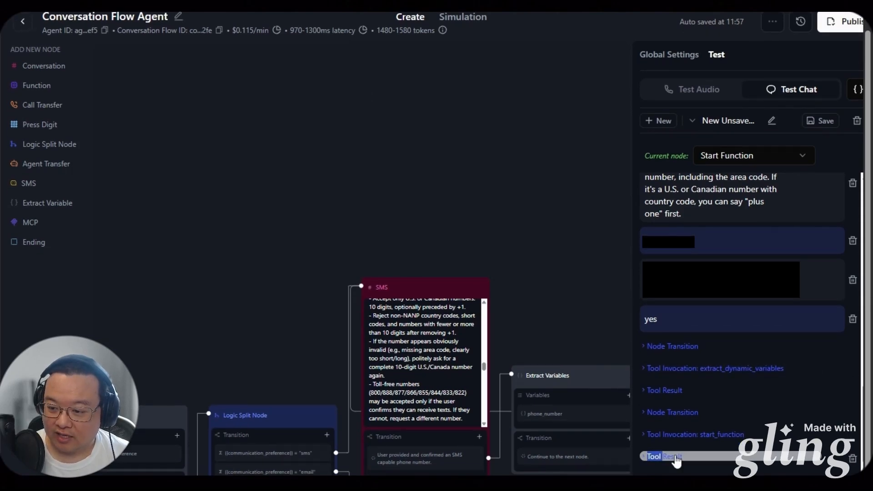
double_click(655, 456)
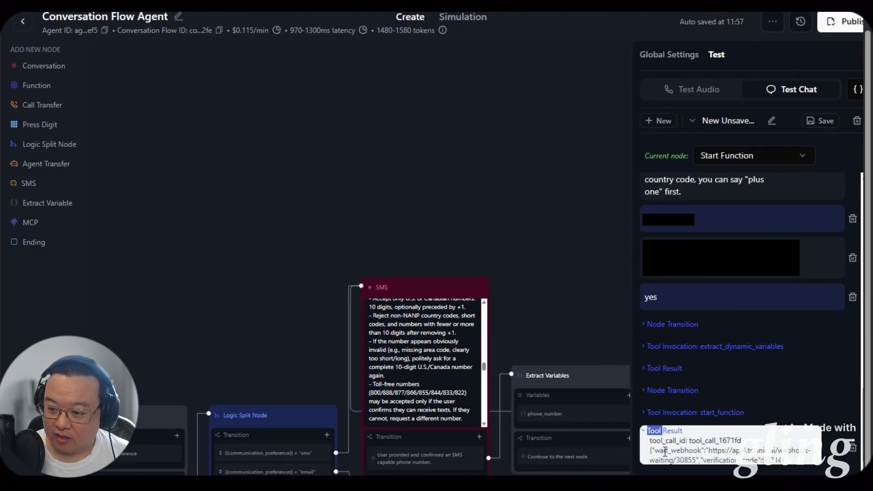
drag(654, 451, 800, 466)
drag(706, 460, 797, 463)
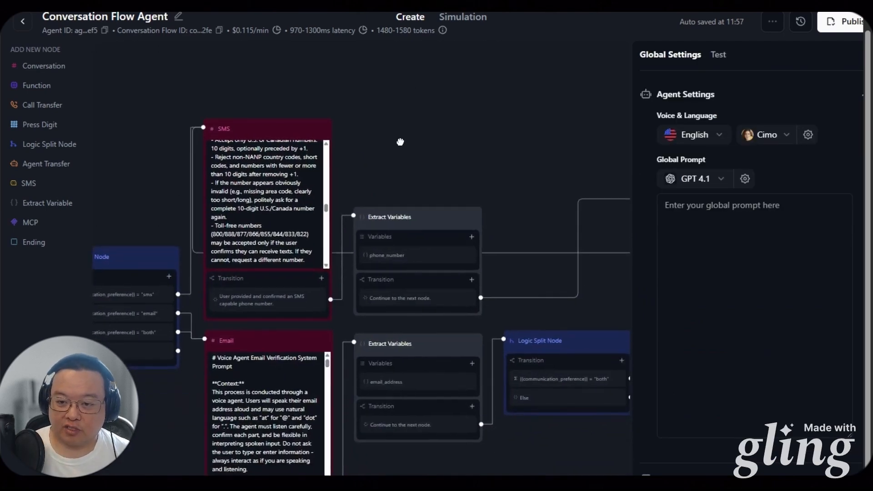
drag(125, 173, 427, 125)
drag(605, 119, 387, 159)
drag(476, 160, 154, 143)
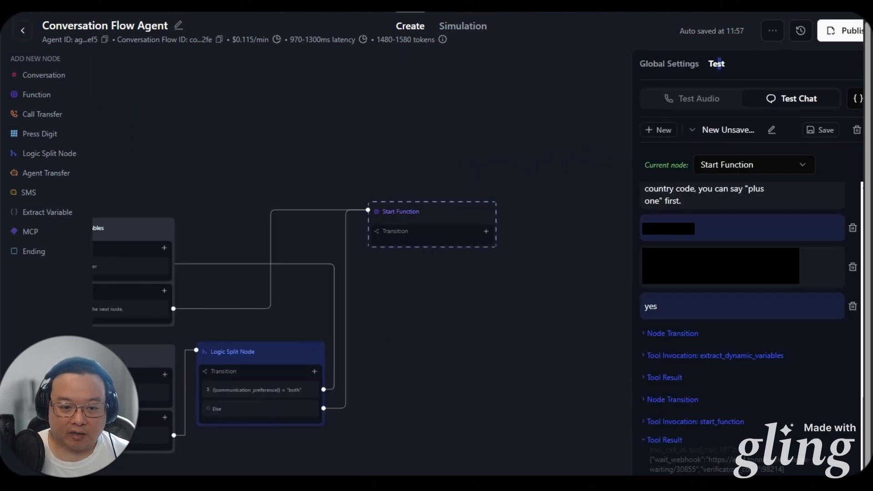
Start a new custom function from the Function menu, then close it unchanged
click(44, 96)
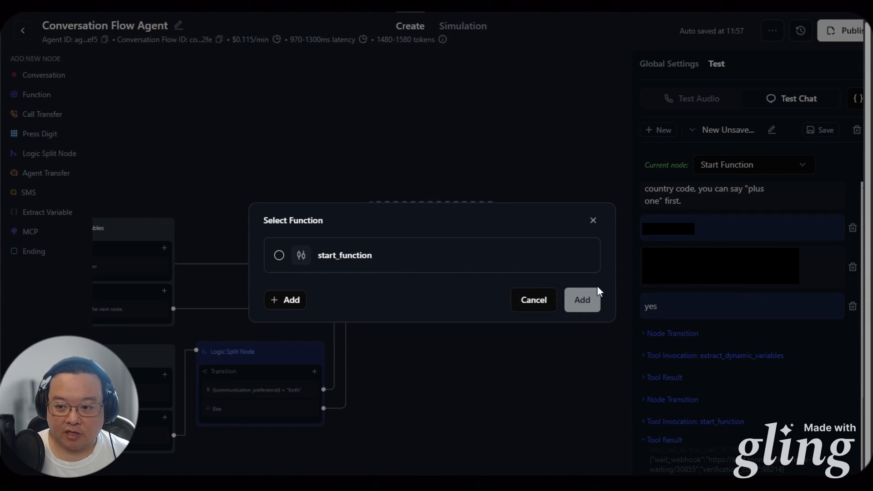
click(286, 300)
click(346, 376)
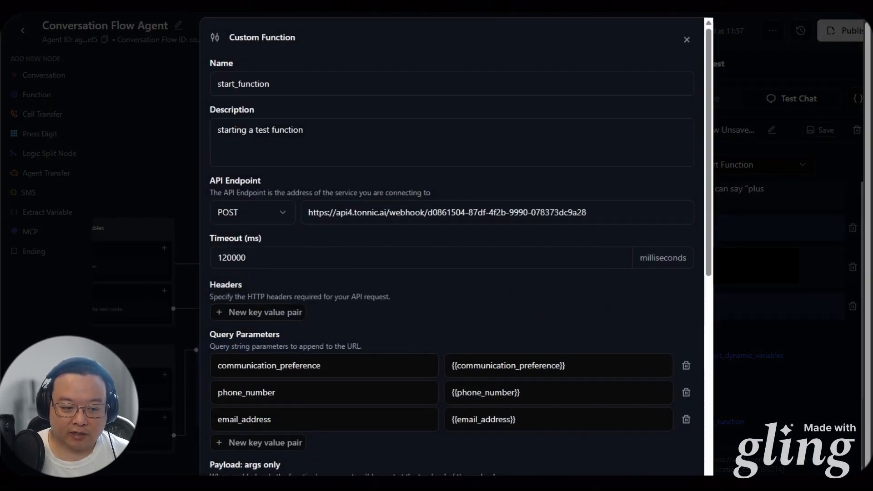
click(685, 41)
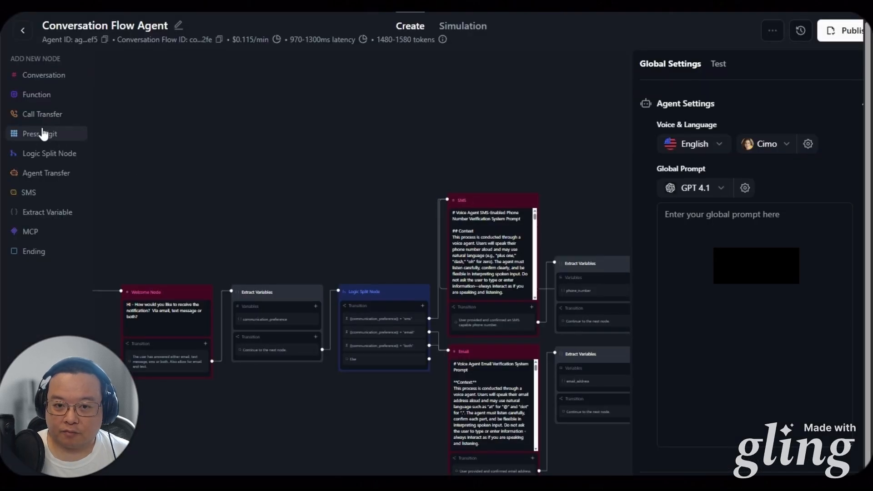
Create a new custom function named resume_webhook and paste in its description
click(36, 94)
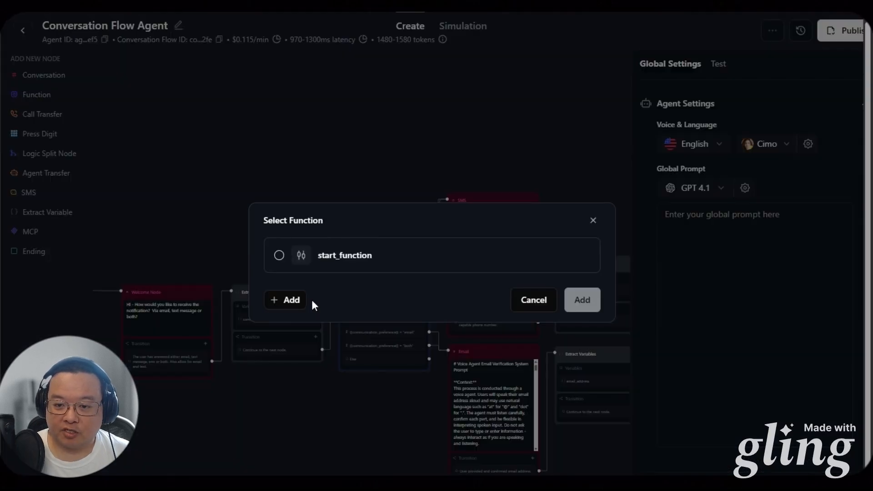
click(291, 301)
click(347, 375)
click(350, 91)
text(resume_webhook)
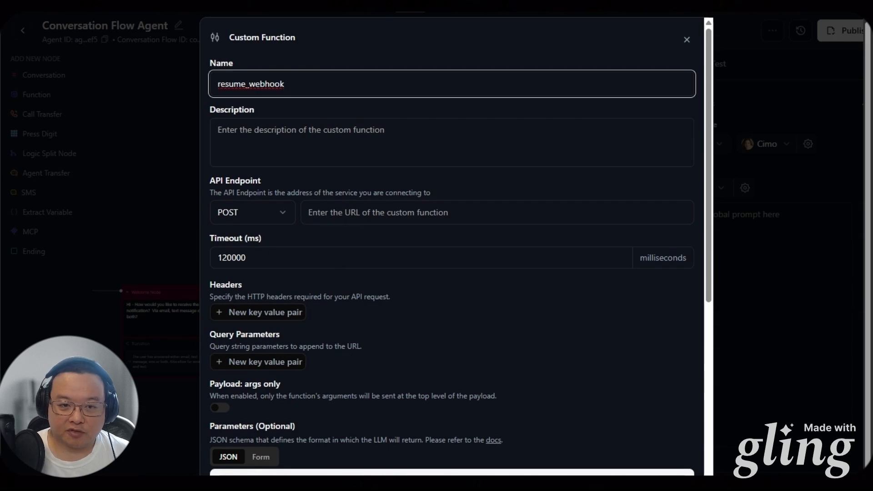
click(279, 132)
text(Calls n8n to resume the wait node)
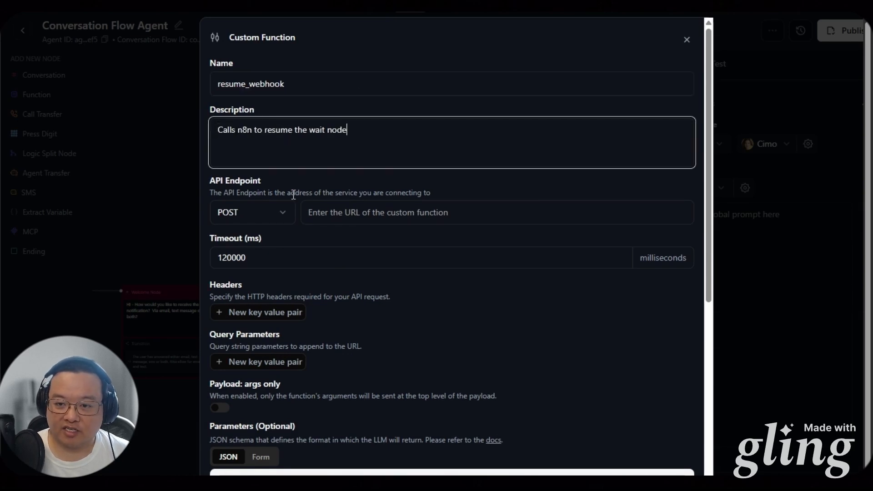
key(alt+Tab)
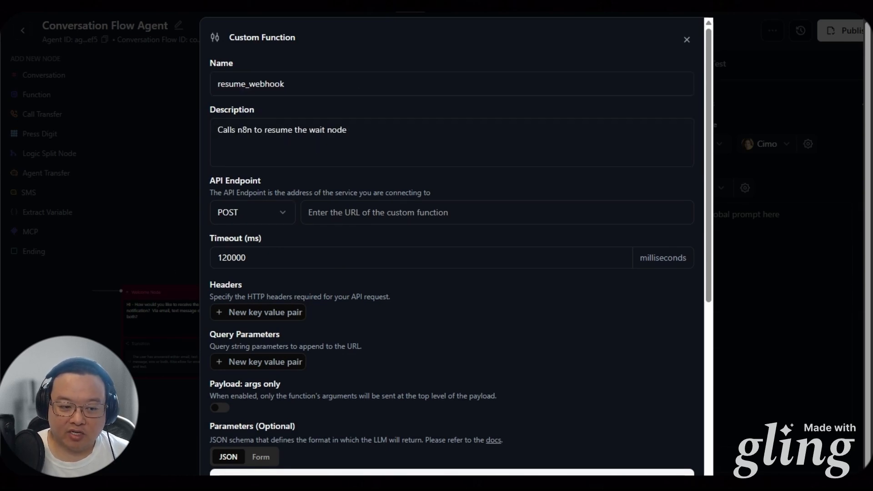
Set the resume_webhook endpoint URL to {{resume_webhook}} and save the function
click(325, 214)
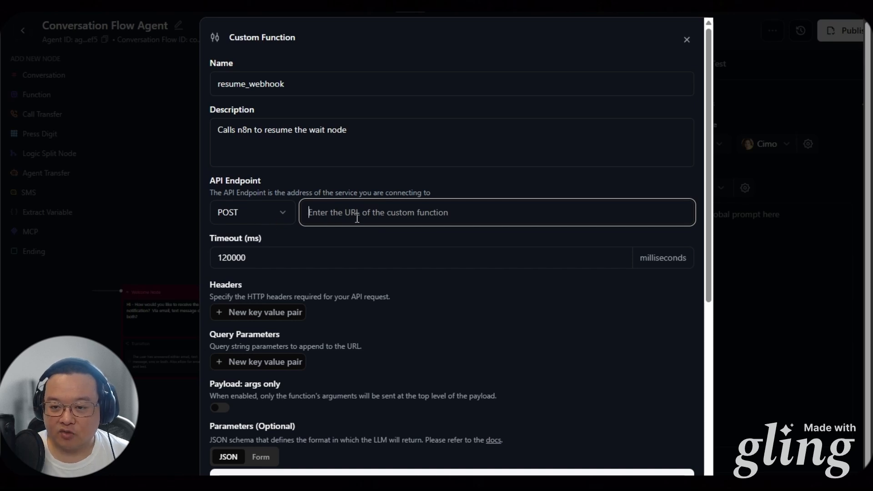
text({{resume_webhook}})
key(alt+Tab)
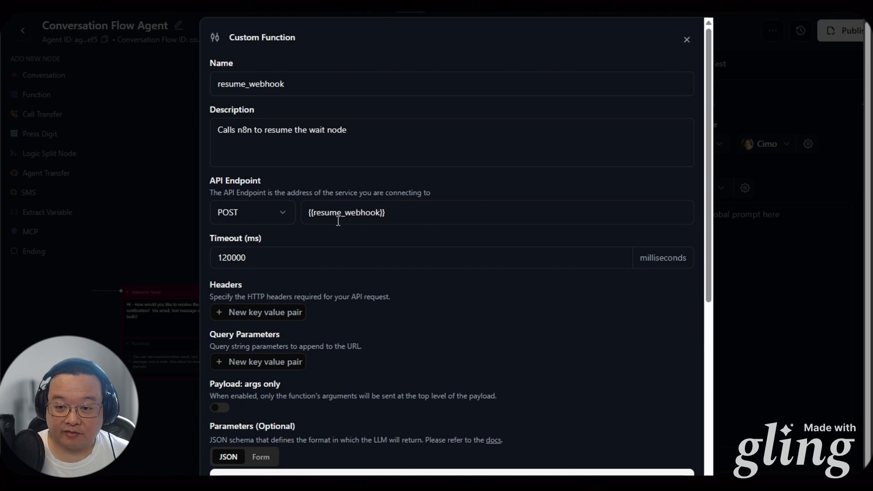
drag(308, 214, 404, 216)
click(413, 192)
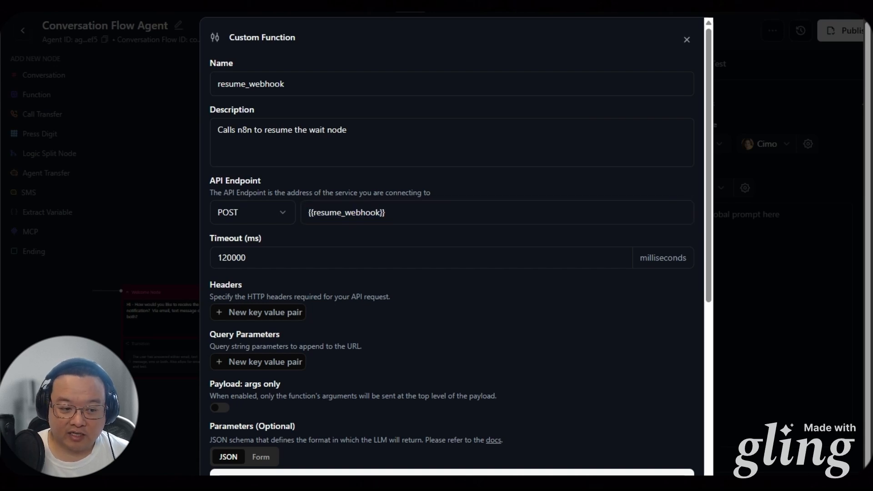
scroll(356, 364, down, 6)
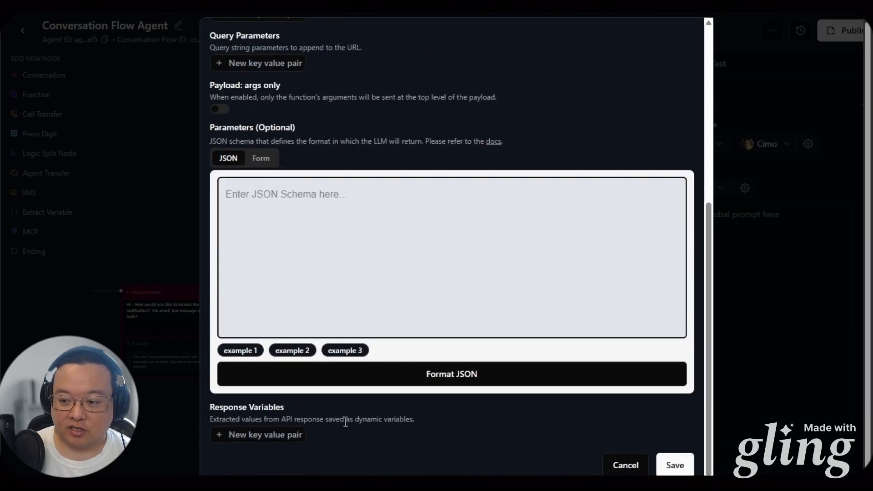
click(672, 464)
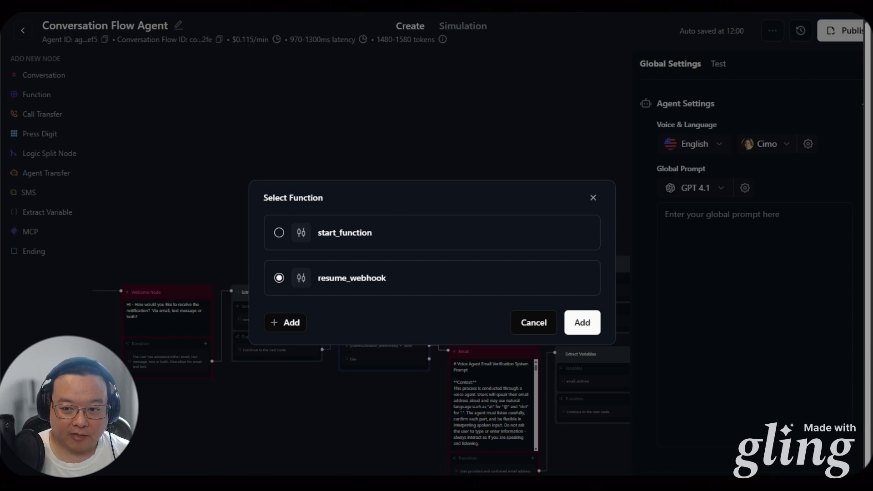
Dismiss the function picker and place a new Conversation node beside Start Function
click(593, 198)
drag(602, 175, 226, 168)
drag(437, 200, 335, 206)
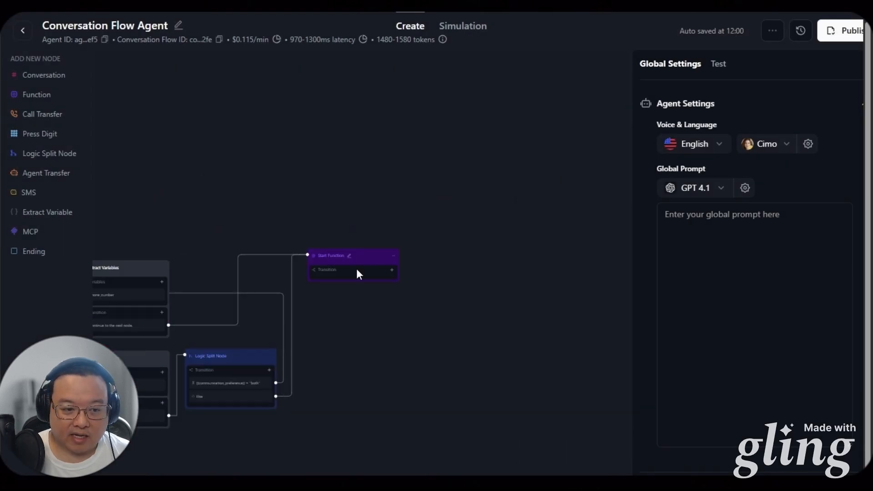
click(55, 80)
drag(448, 275, 441, 249)
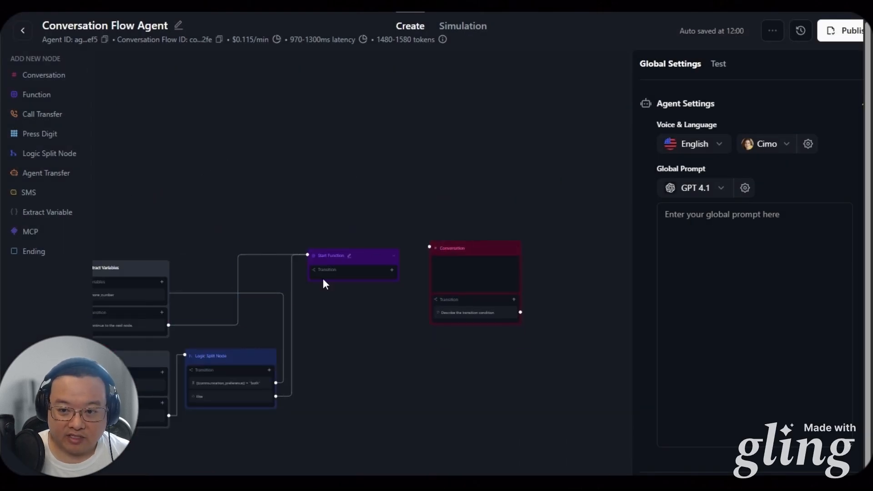
Give Start Function a prompt transition and link it to the new Conversation node
click(127, 326)
click(127, 327)
click(359, 271)
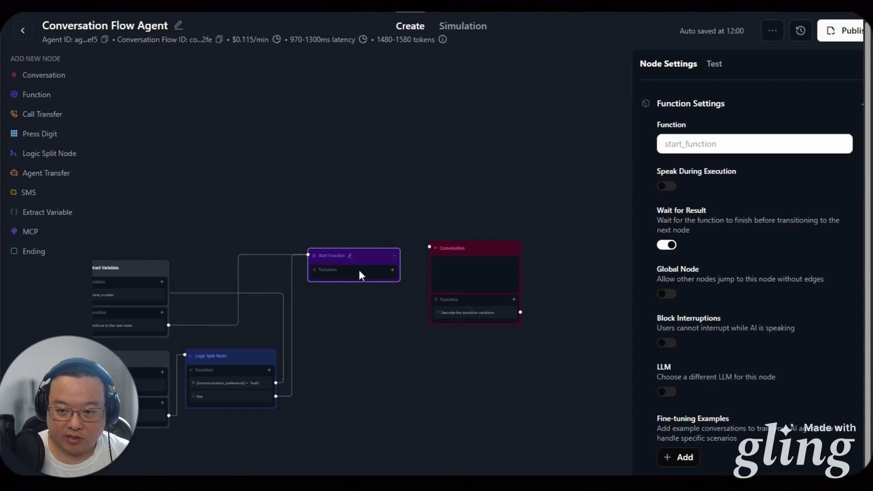
click(392, 270)
click(369, 291)
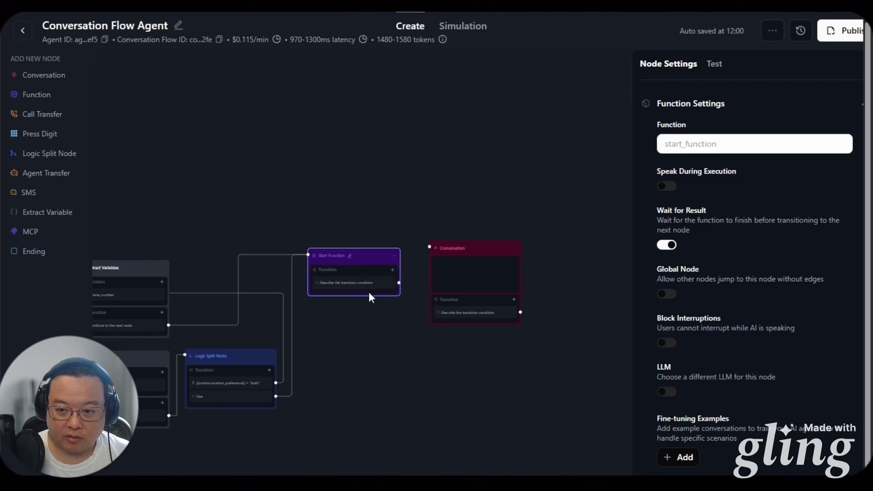
click(366, 312)
scroll(367, 293, up, 5)
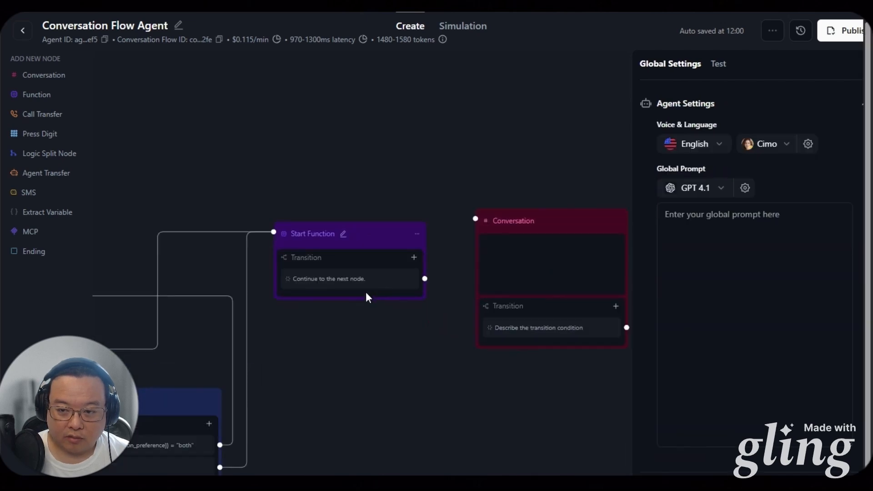
mouse_move(483, 239)
mouse_down()
mouse_move(489, 232)
mouse_move(476, 233)
mouse_up()
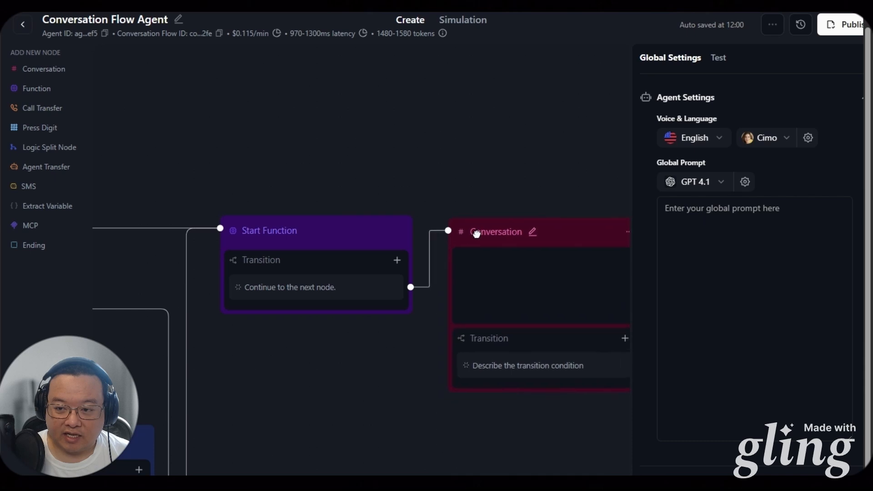
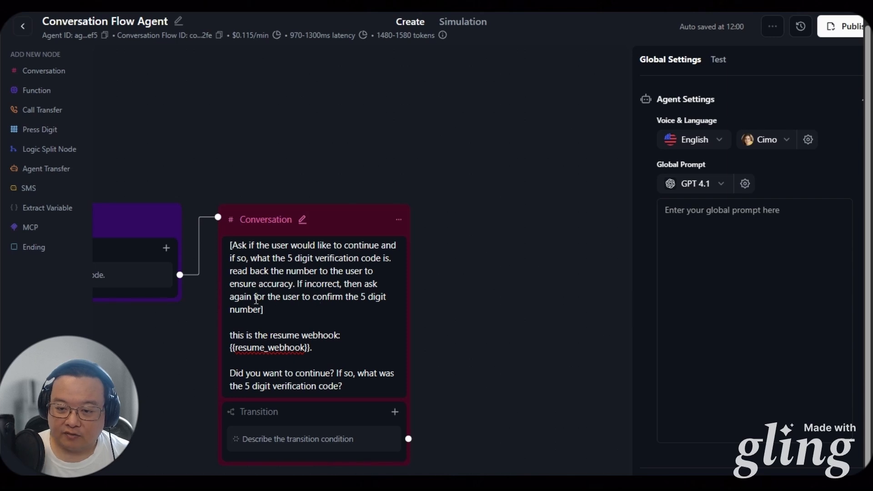
Set the Conversation node's transition to 'User provided the 5 digit verification code.' and add a 'No' transition
click(261, 328)
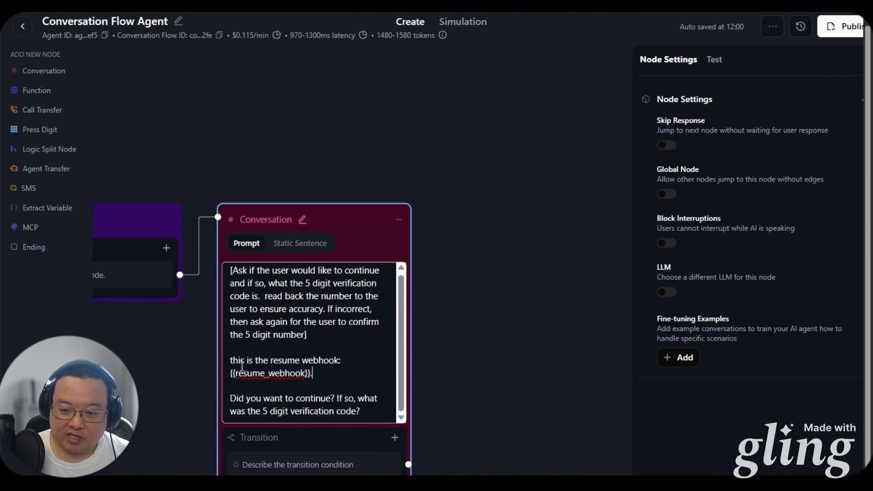
scroll(274, 400, down, 1)
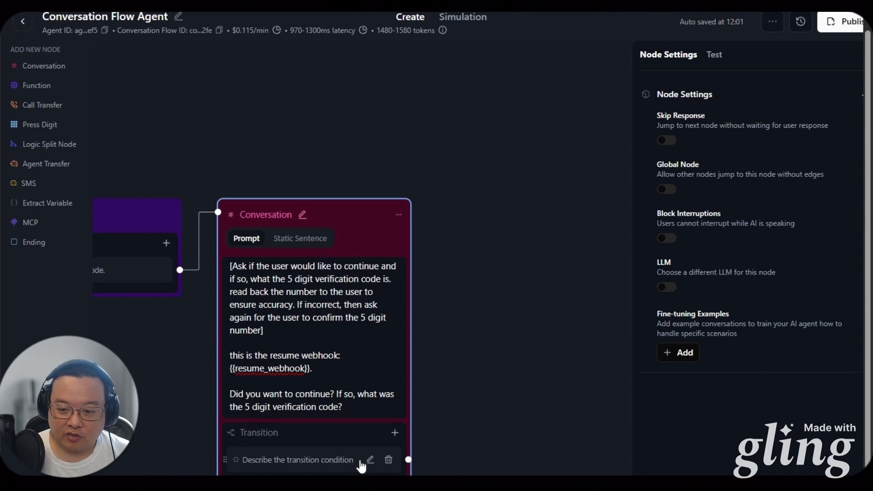
click(460, 446)
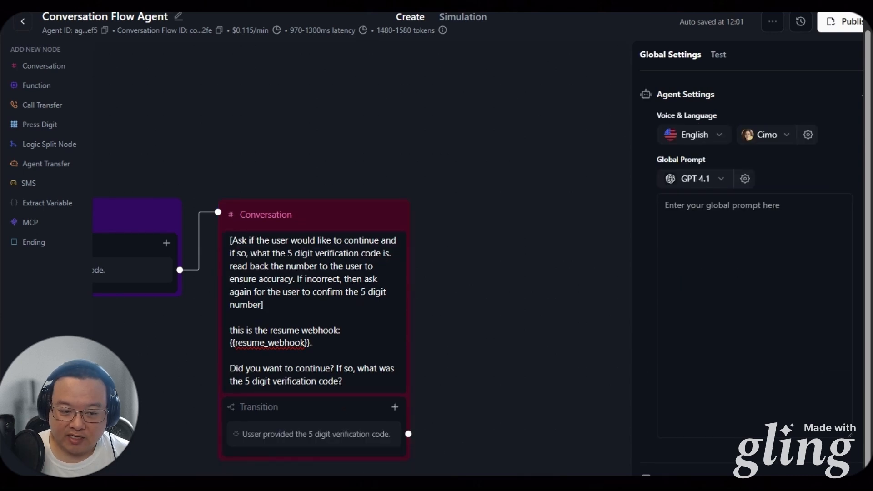
click(395, 413)
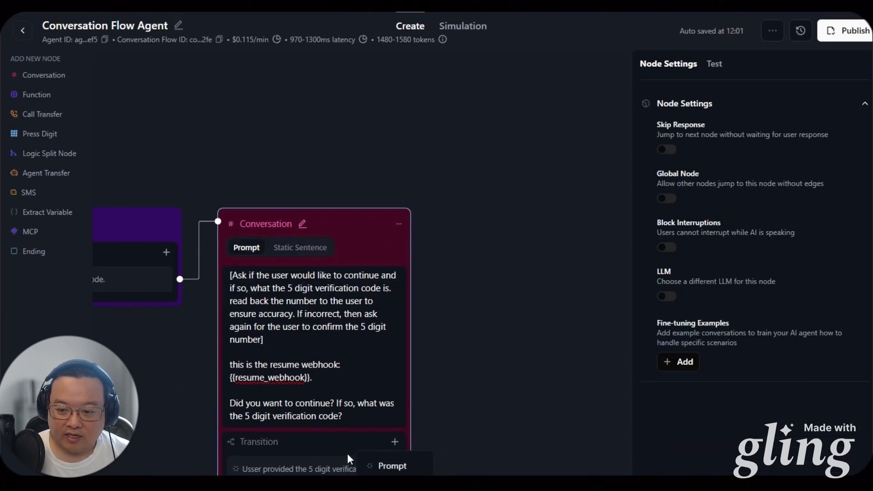
click(463, 428)
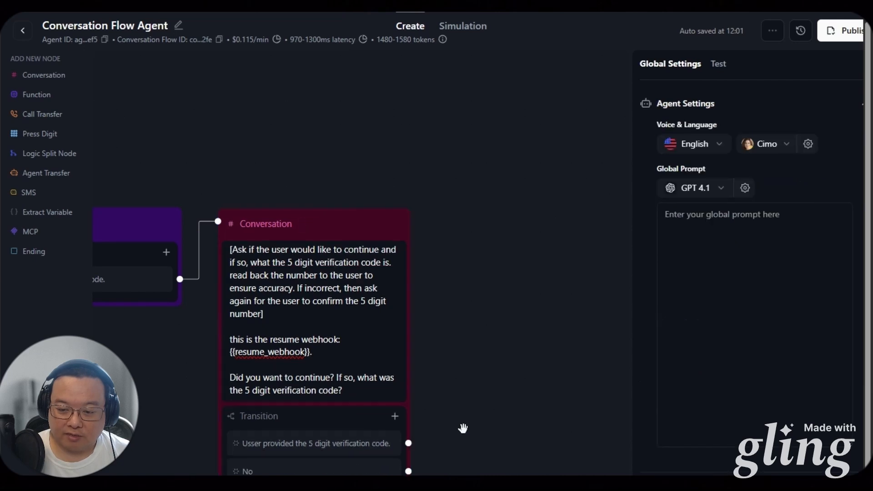
Add an Extract Variables node storing user_verification_code as a Number with a description
click(48, 213)
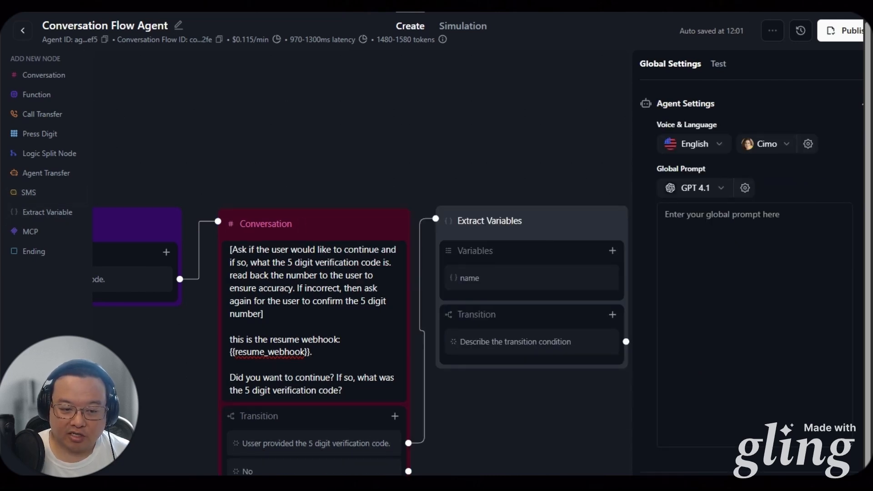
click(497, 283)
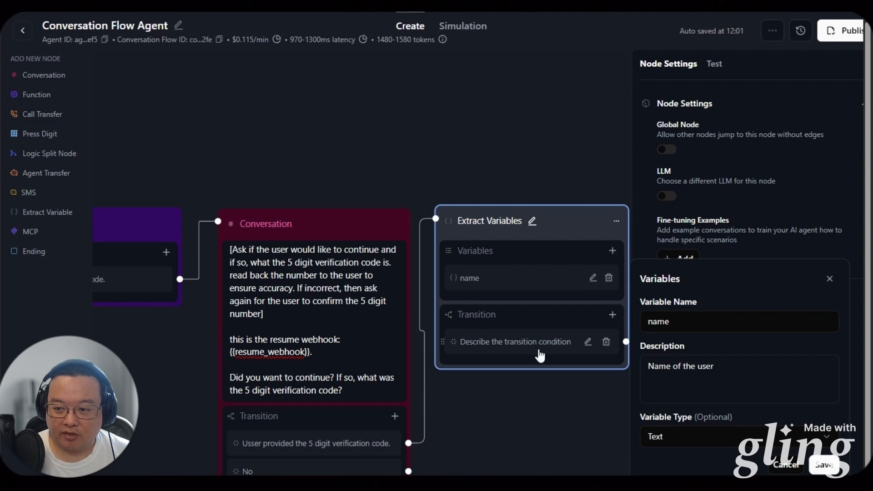
drag(556, 398, 394, 404)
click(431, 285)
click(518, 327)
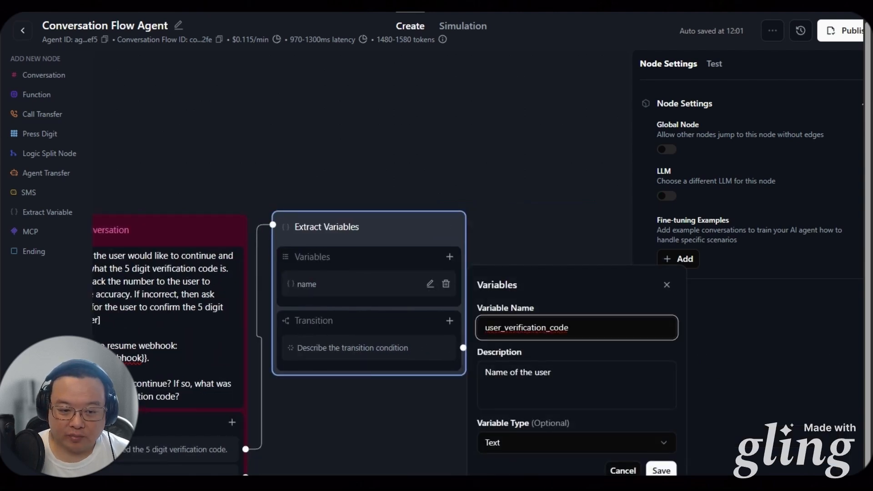
key(Tab)
triple_click(529, 376)
key(ctrl+v)
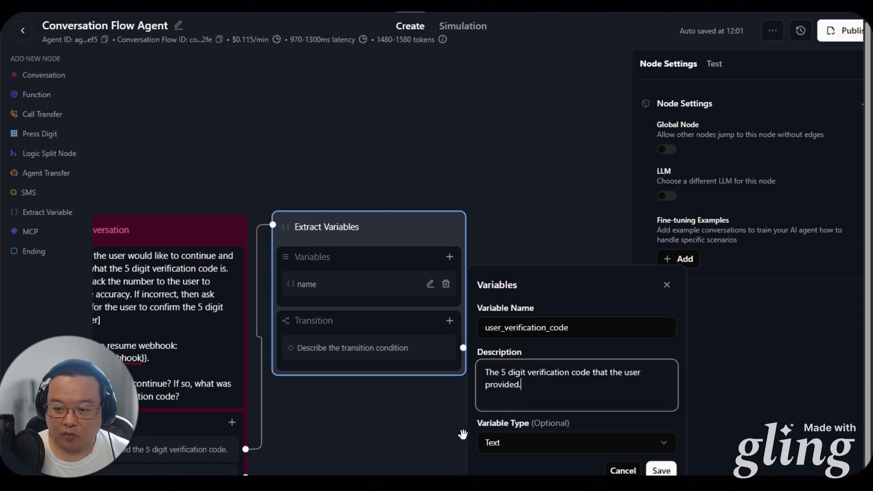
click(500, 443)
click(521, 376)
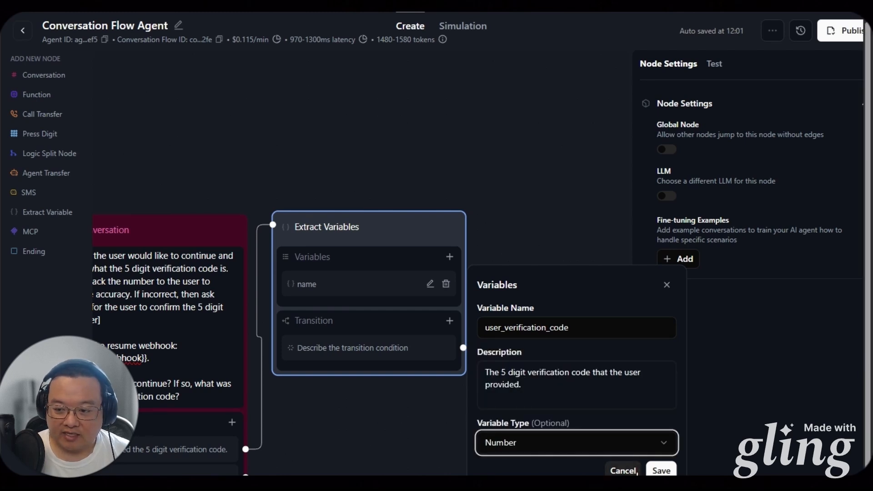
click(661, 469)
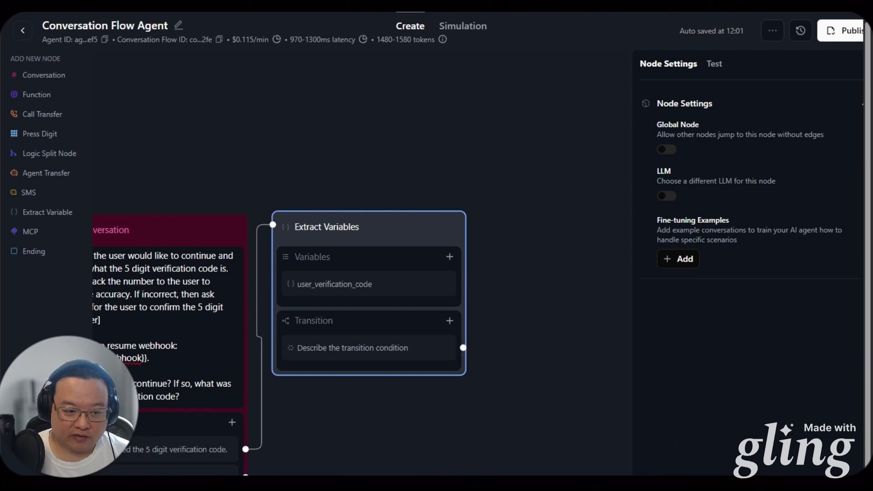
Set the Extract Variables transition condition to 'Continue to the next node.'
click(399, 348)
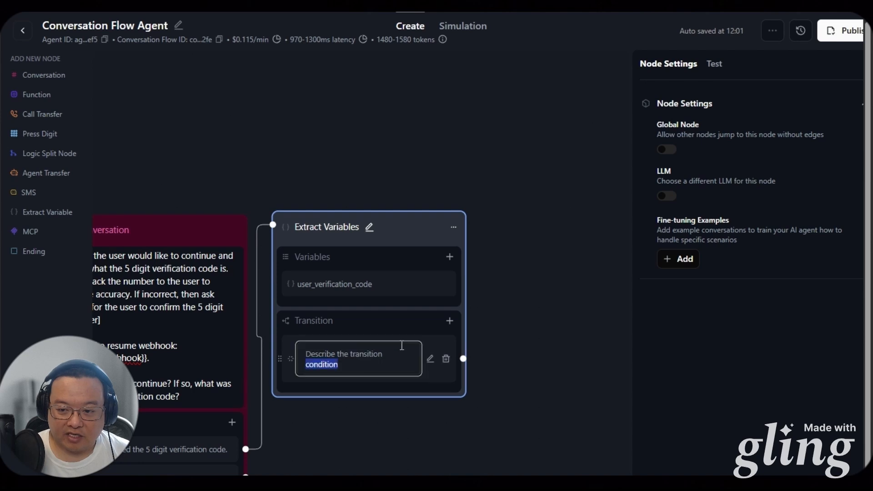
text(Continue to the next node.)
click(434, 423)
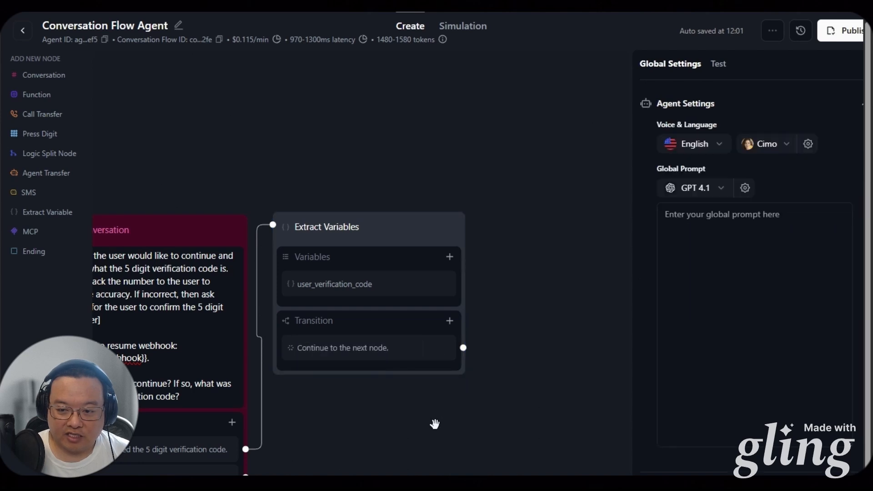
click(347, 227)
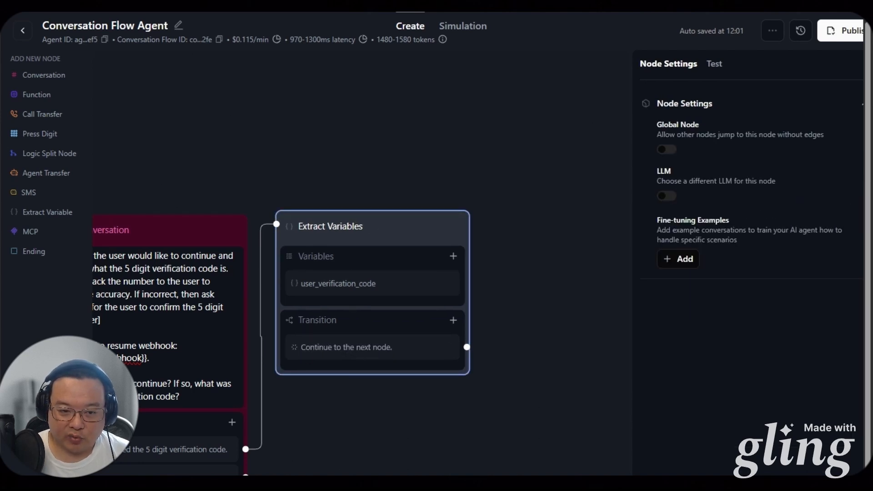
Add a Logic Split Node and place it beside the Extract Variables node
click(258, 172)
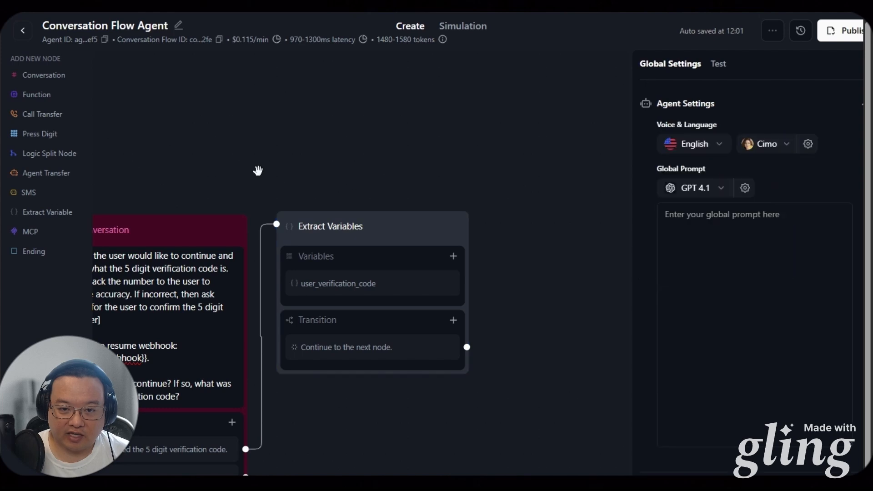
click(49, 153)
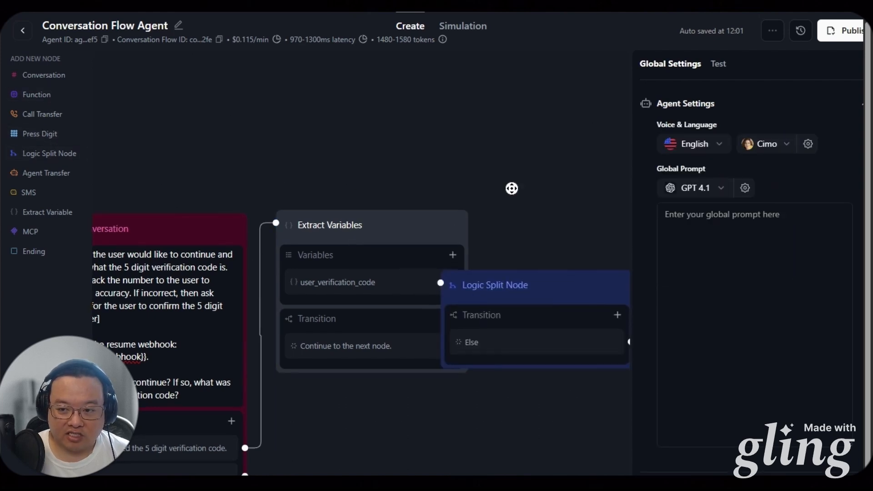
drag(510, 189, 319, 162)
drag(345, 259, 369, 203)
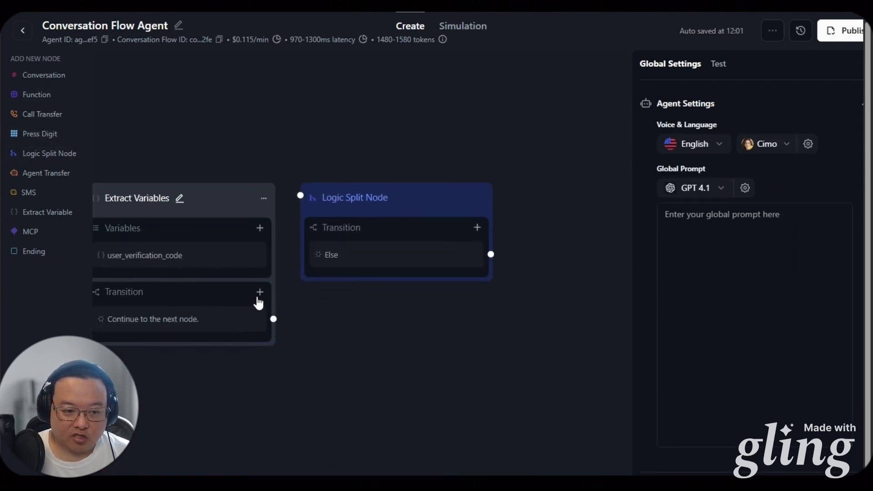
Review the resume_webhook function's settings, then close it without changes
drag(204, 358, 251, 358)
drag(197, 377, 441, 337)
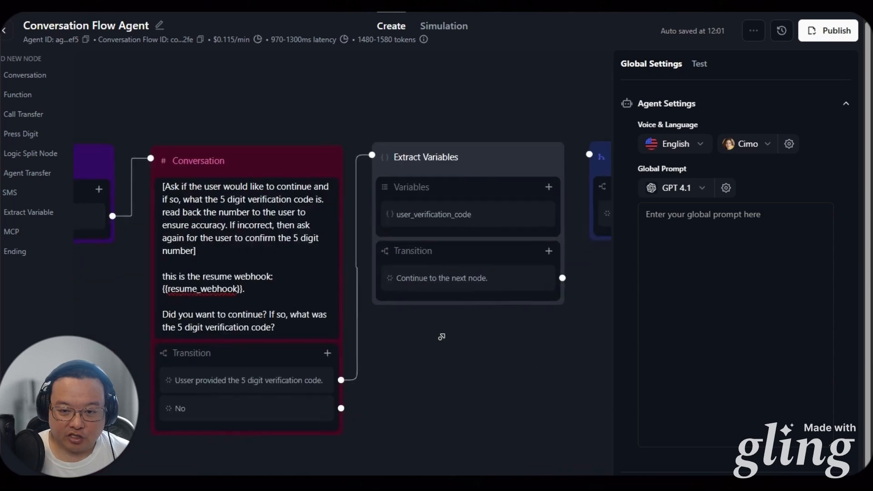
scroll(435, 340, left, 10)
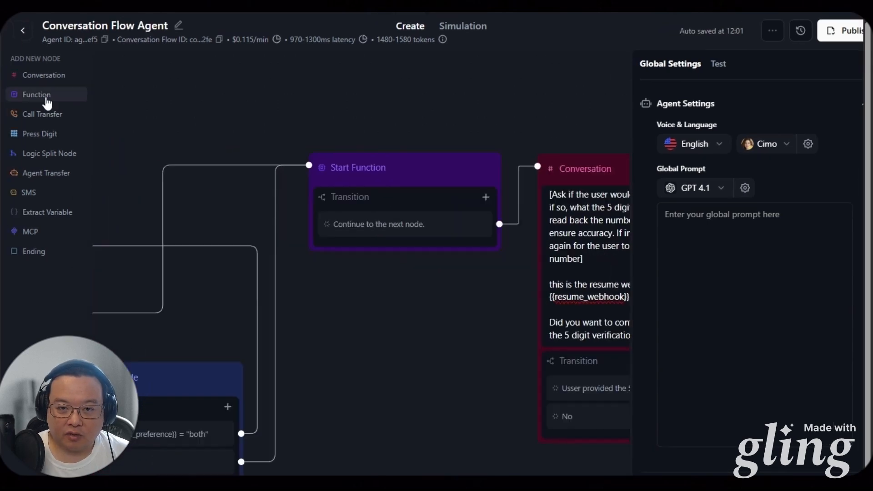
click(46, 97)
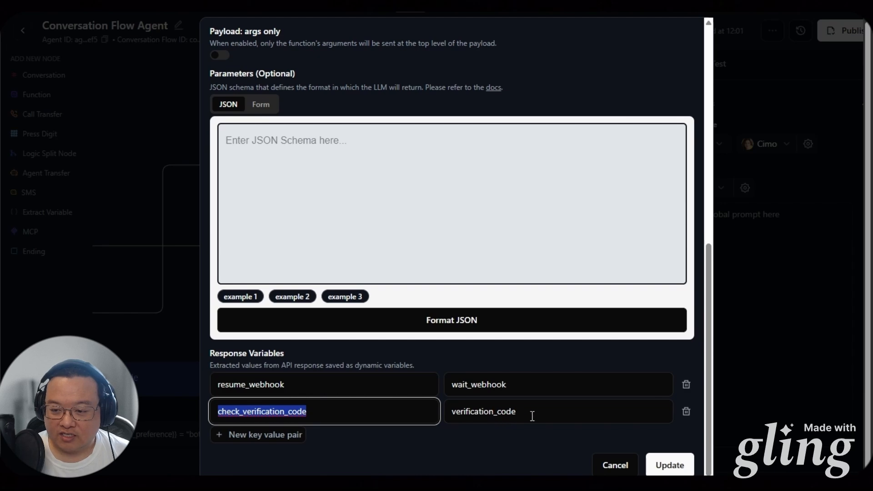
click(616, 466)
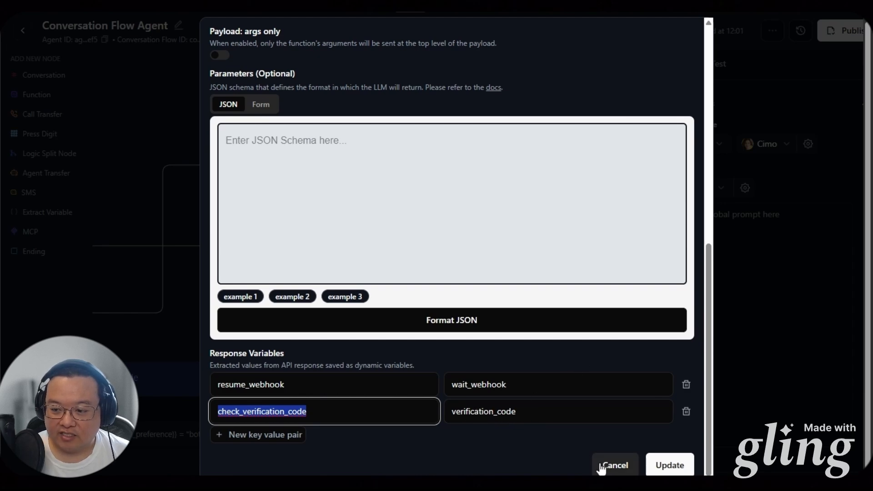
click(535, 320)
drag(533, 316, 433, 339)
drag(522, 343, 276, 364)
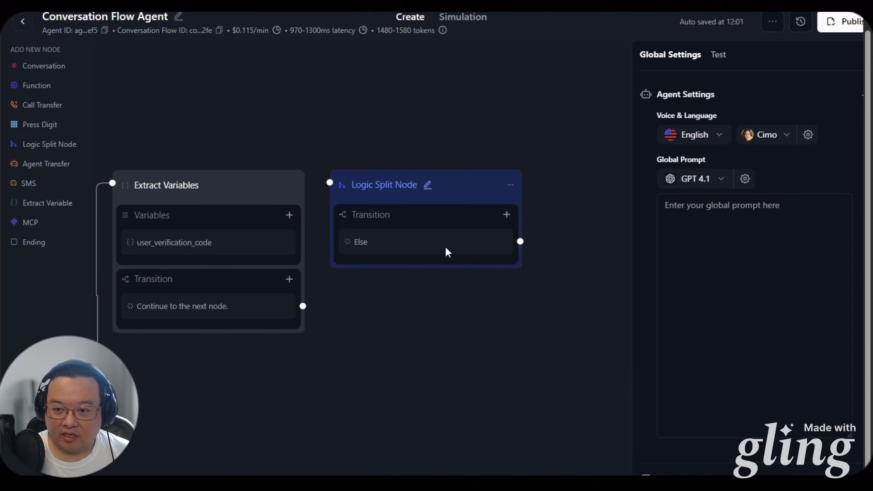
click(507, 214)
click(500, 258)
click(503, 246)
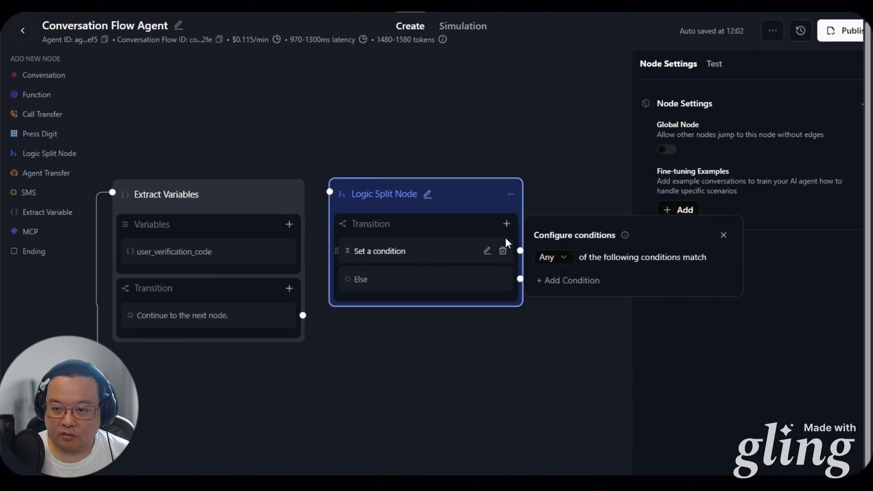
click(564, 275)
text({{user_verification_code}})
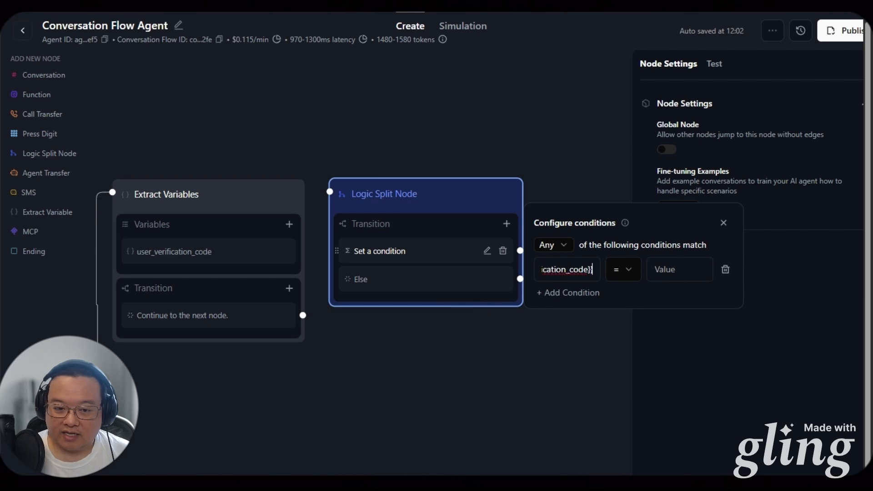
click(657, 270)
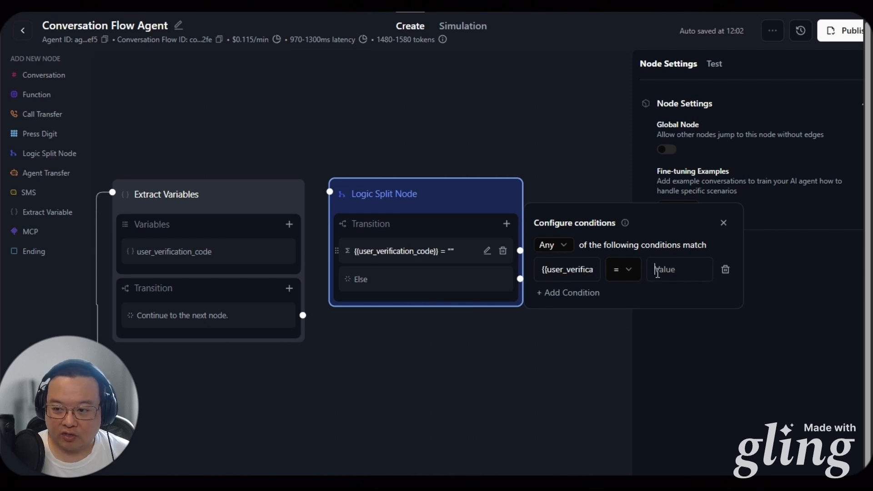
text({{user_verification_code}})
click(502, 335)
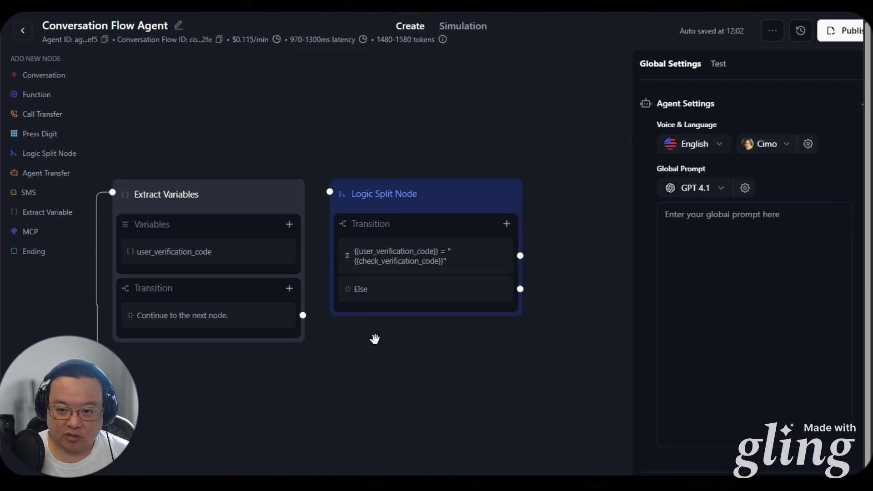
drag(303, 316, 357, 205)
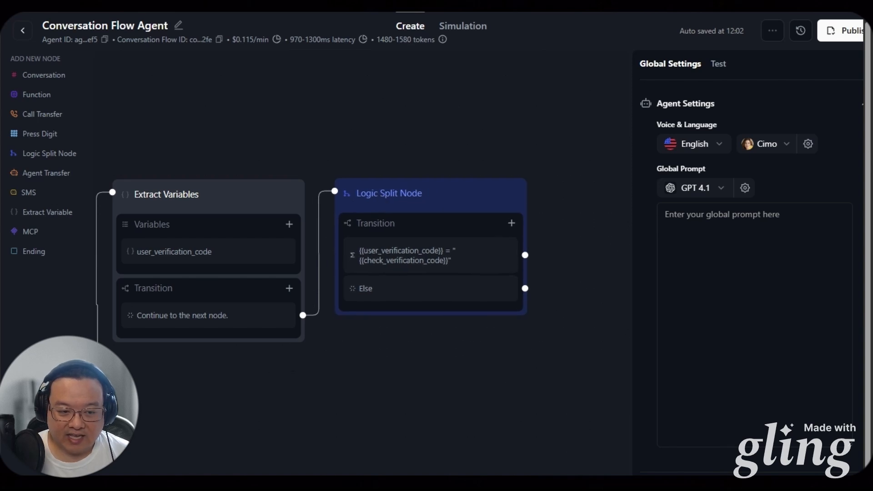
scroll(253, 269, down, 3)
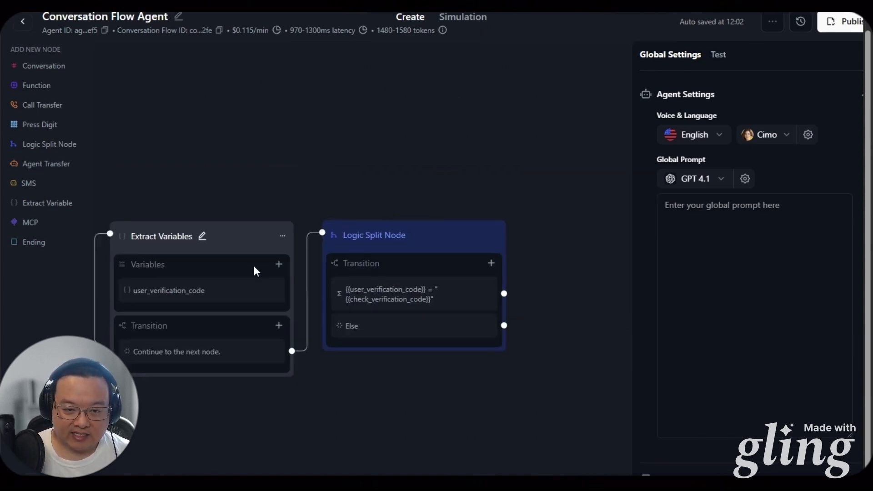
drag(318, 208, 263, 132)
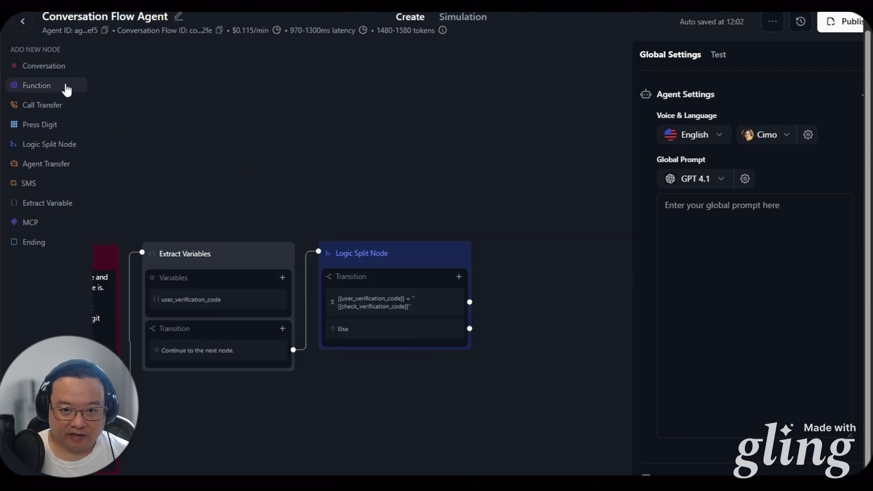
Add a Conversation node with the 5 digit code retry prompt, fed by Logic Split's Else
click(60, 68)
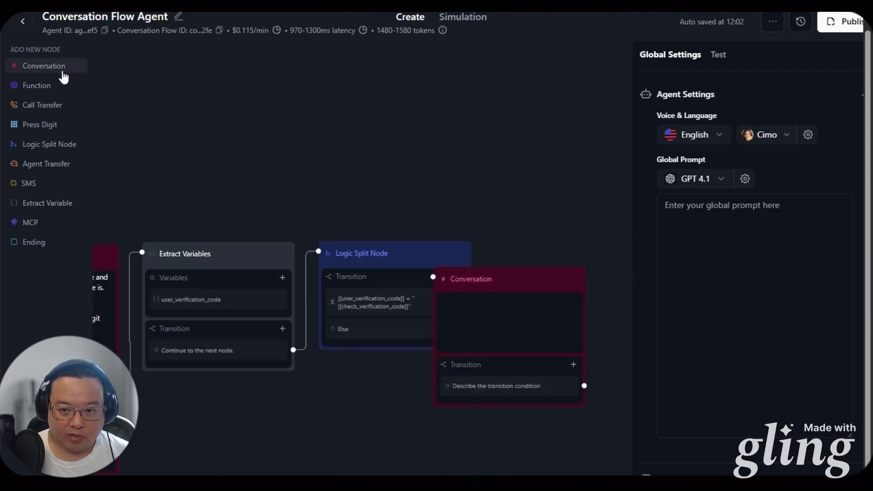
drag(487, 282, 374, 91)
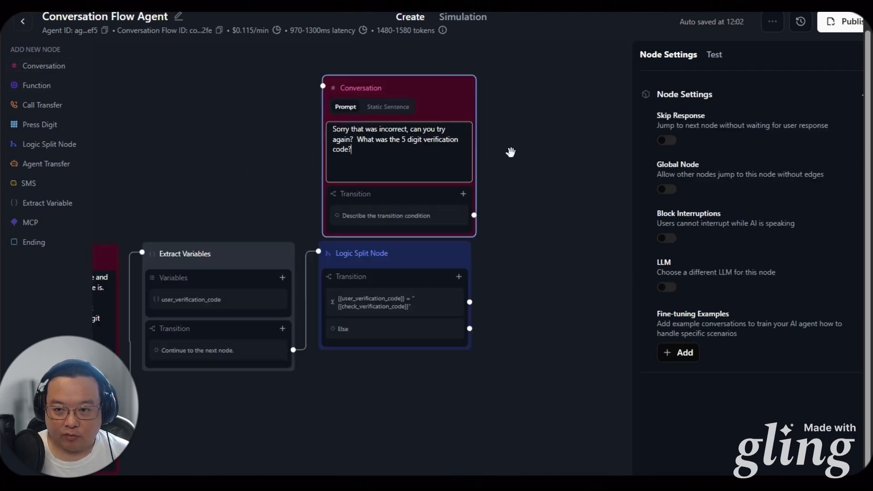
click(510, 152)
drag(469, 331, 323, 86)
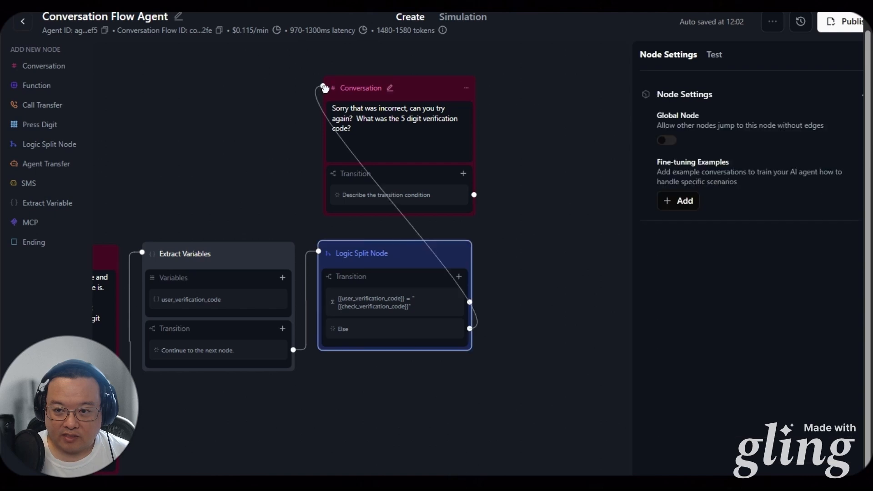
drag(404, 96, 402, 74)
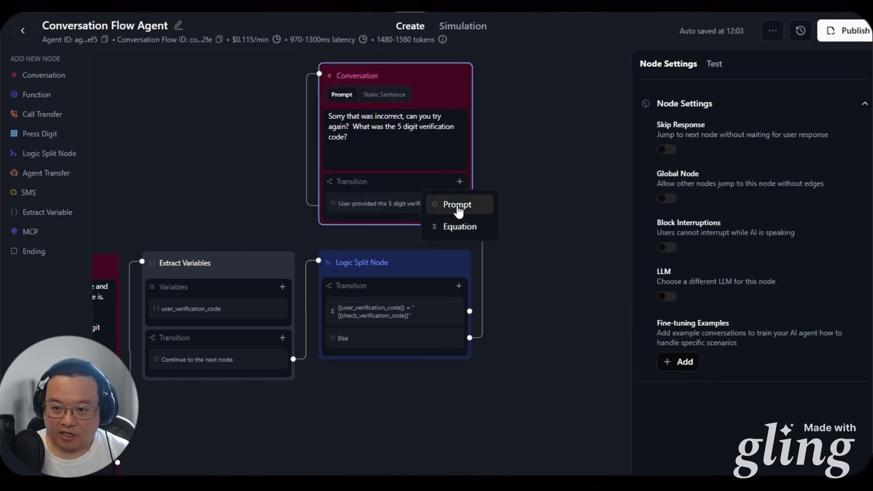
Give the retry node a code-provided transition and 'User doesn't want to continue or can't give the code.', then add an empty Conversation node
click(457, 192)
key(Return)
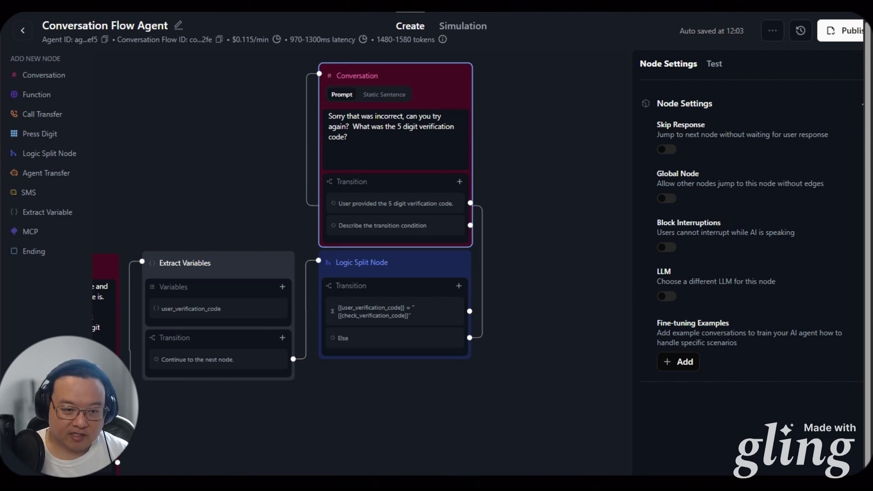
click(381, 233)
text(User doesn't want to continue or can't give the code.)
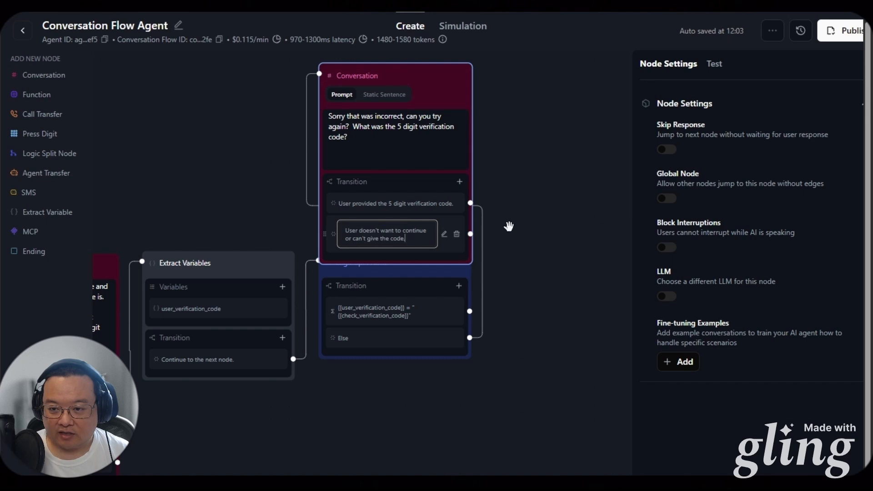
click(510, 222)
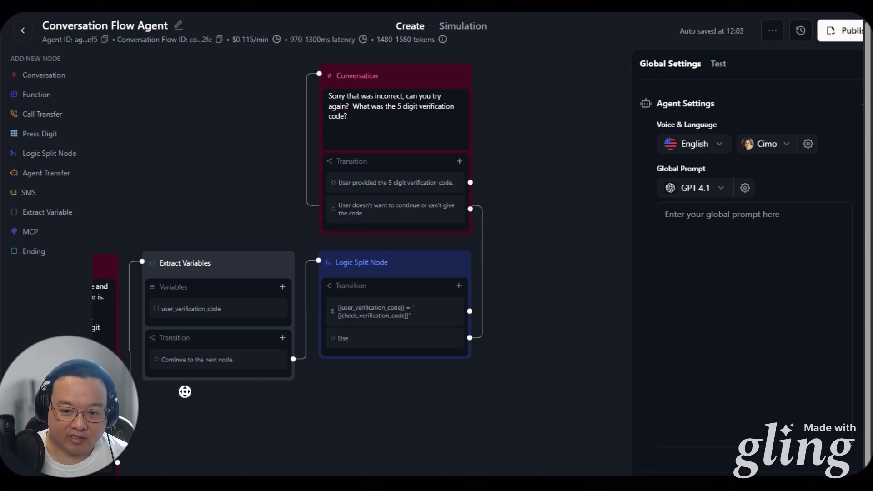
drag(185, 392, 389, 201)
click(37, 79)
Set the new Conversation node's prompt to 'Ok bye!'
drag(350, 315, 225, 296)
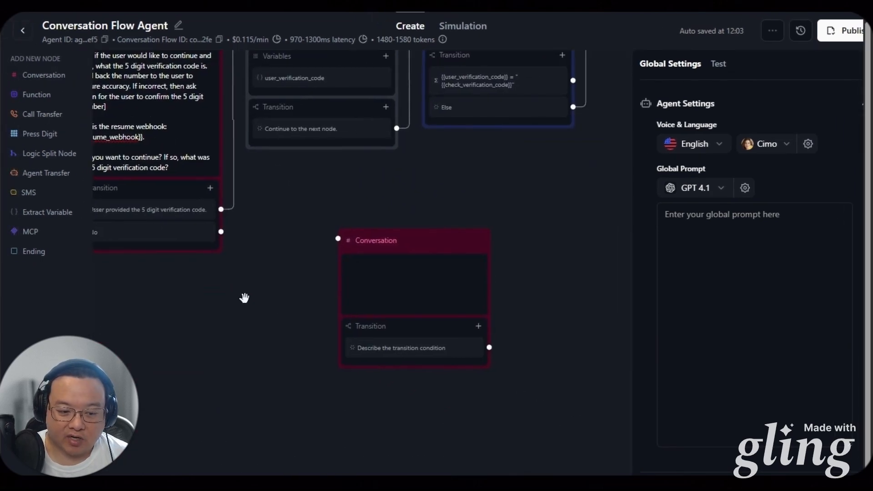
click(365, 267)
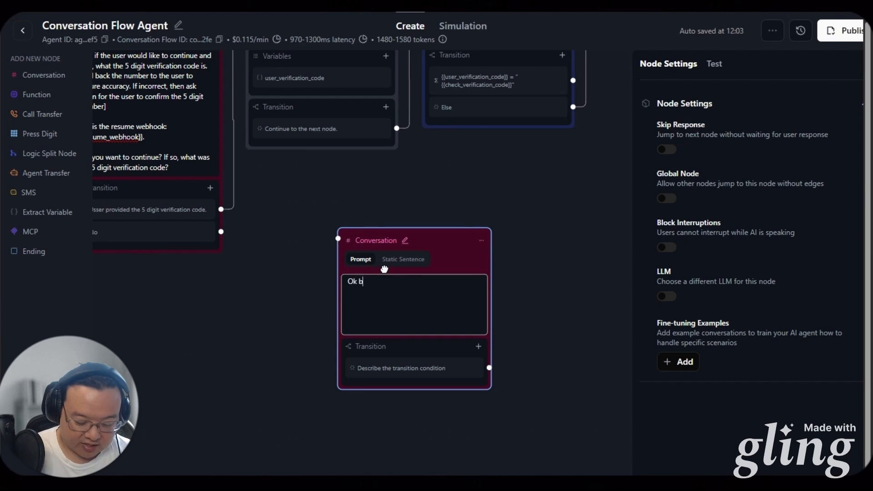
click(258, 284)
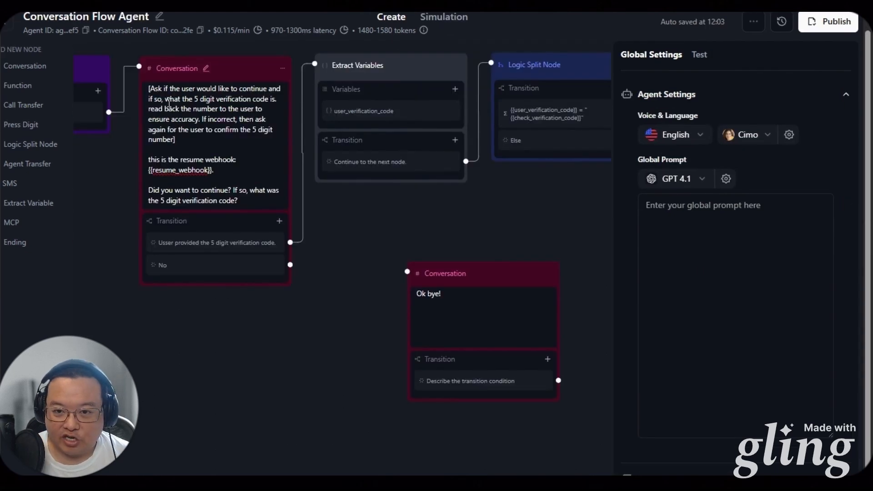
Connect the No transition and the retry node's refusal transition to the Ok bye node
drag(290, 264, 437, 286)
drag(514, 182, 322, 317)
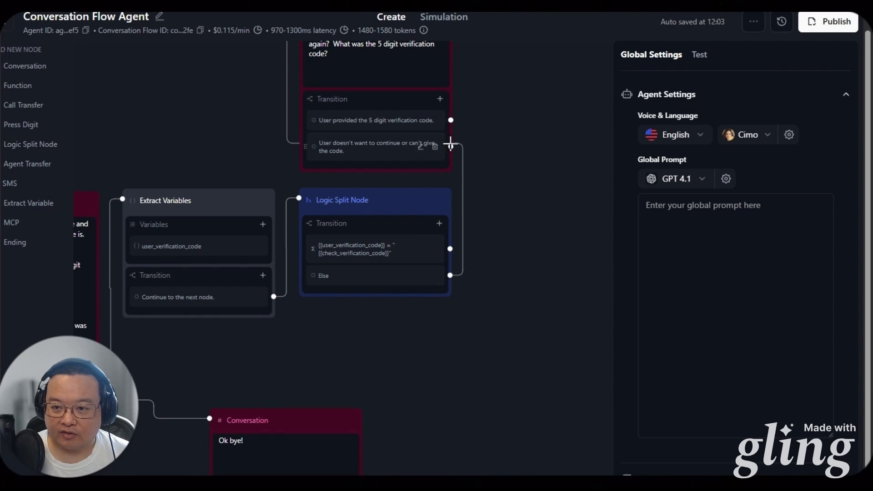
drag(451, 146, 277, 418)
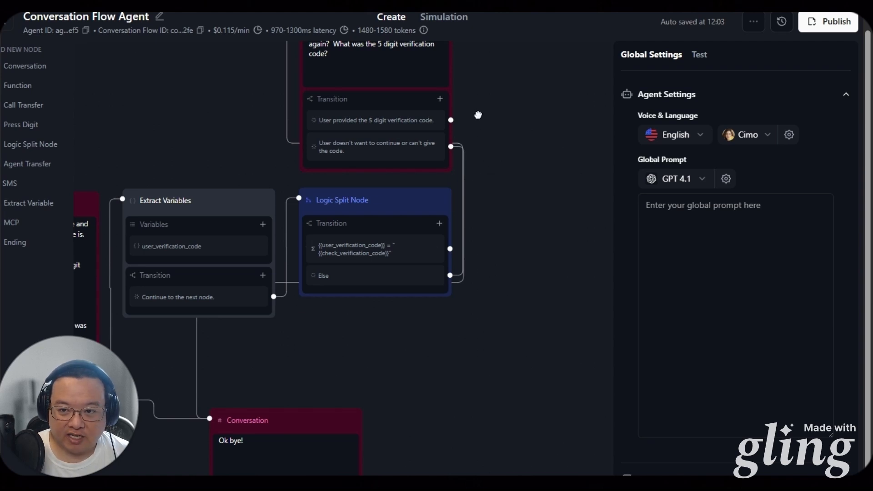
drag(476, 115, 520, 156)
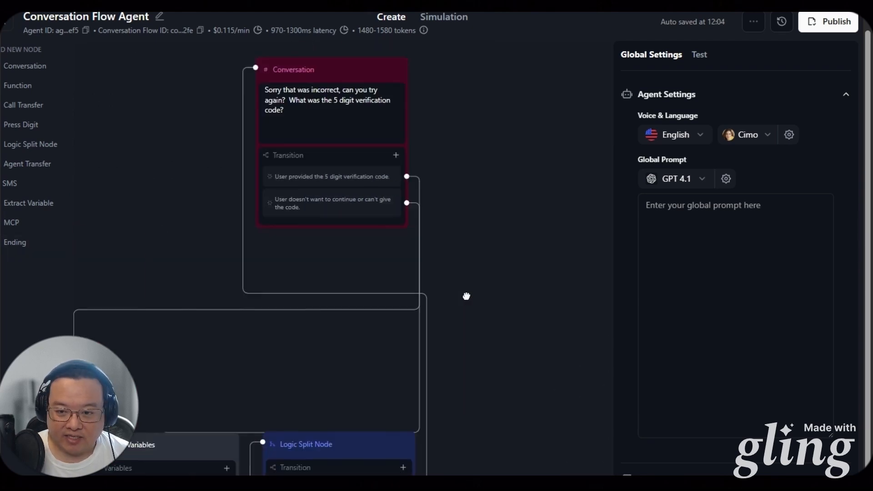
drag(466, 296, 454, 151)
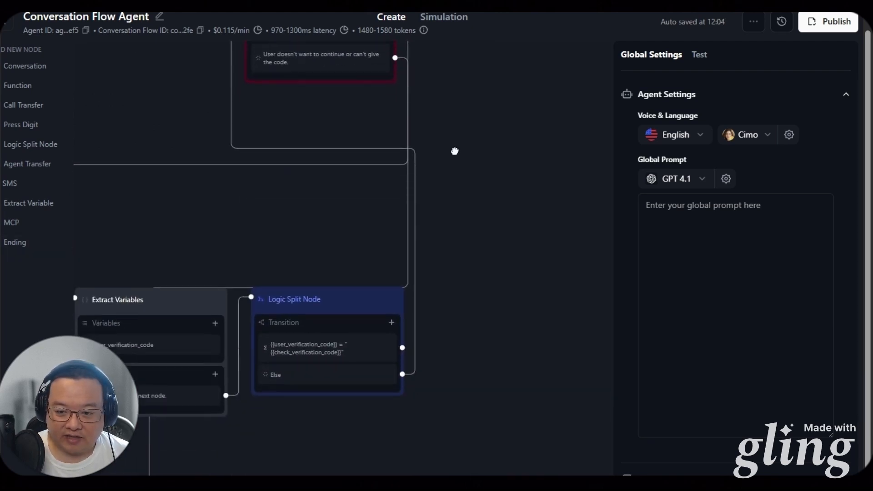
drag(230, 460, 400, 444)
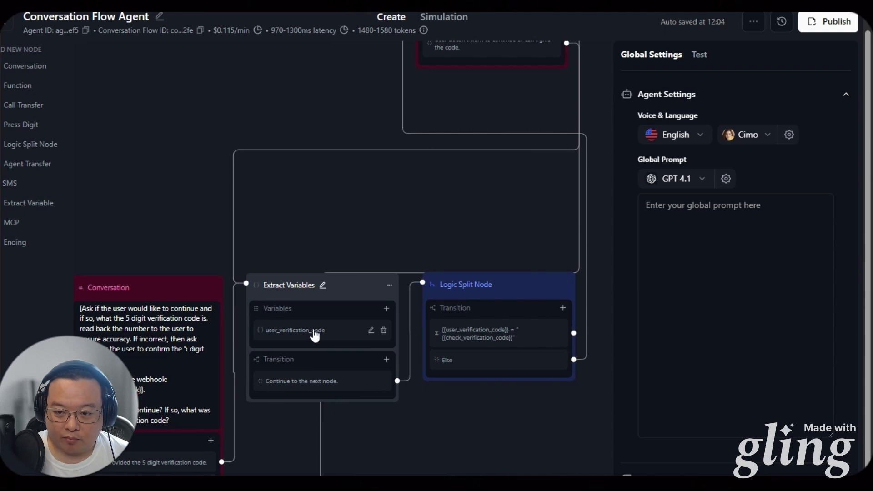
drag(546, 192, 447, 324)
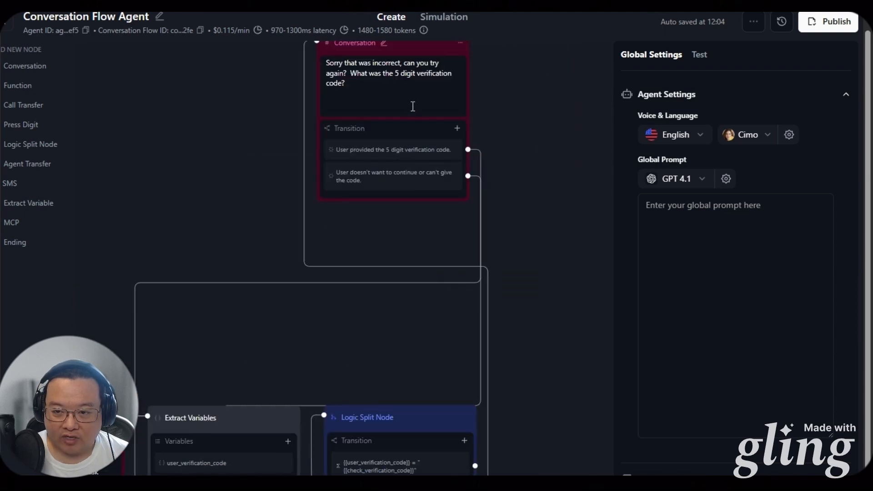
drag(206, 311, 220, 312)
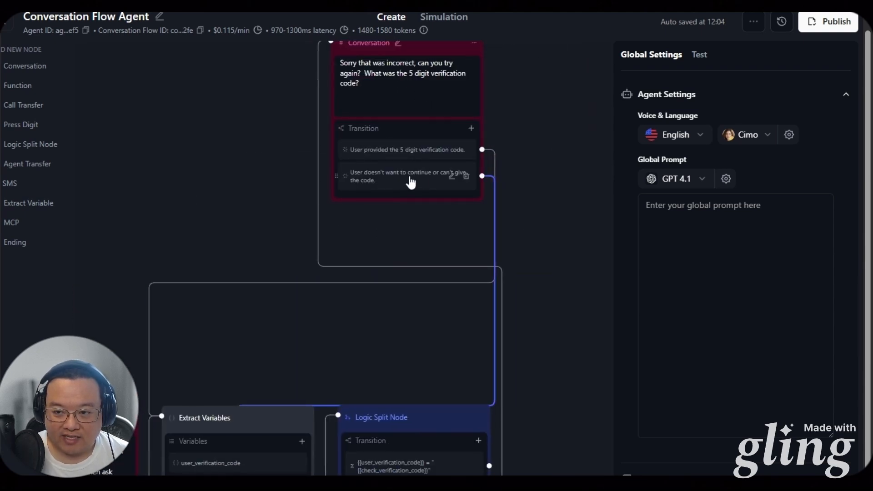
drag(274, 333, 263, 184)
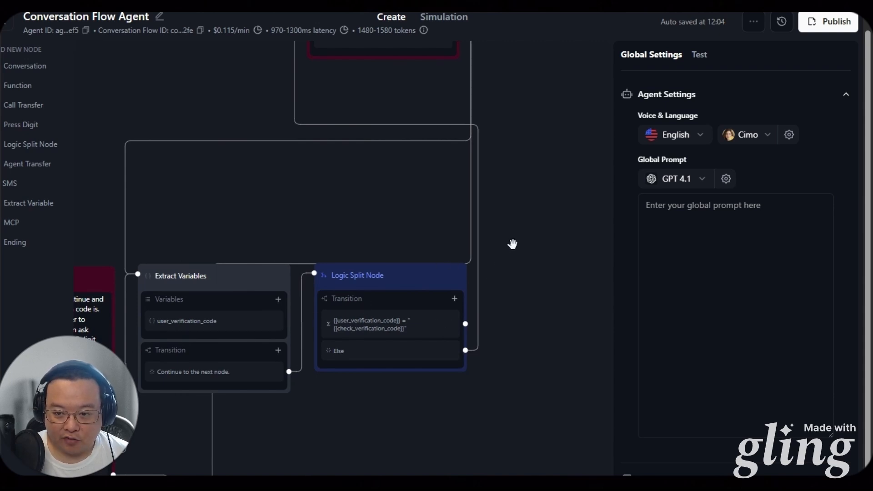
scroll(512, 244, up, 2)
drag(489, 408, 403, 348)
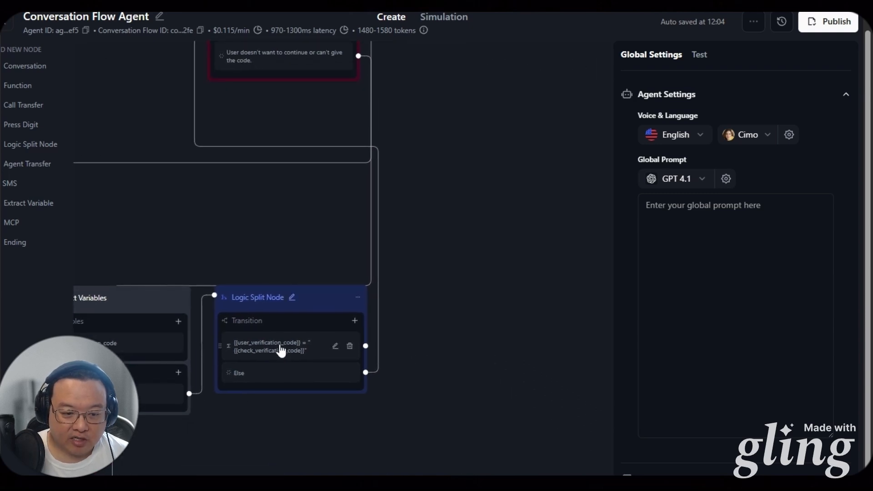
drag(197, 242, 257, 260)
scroll(436, 245, left, 1)
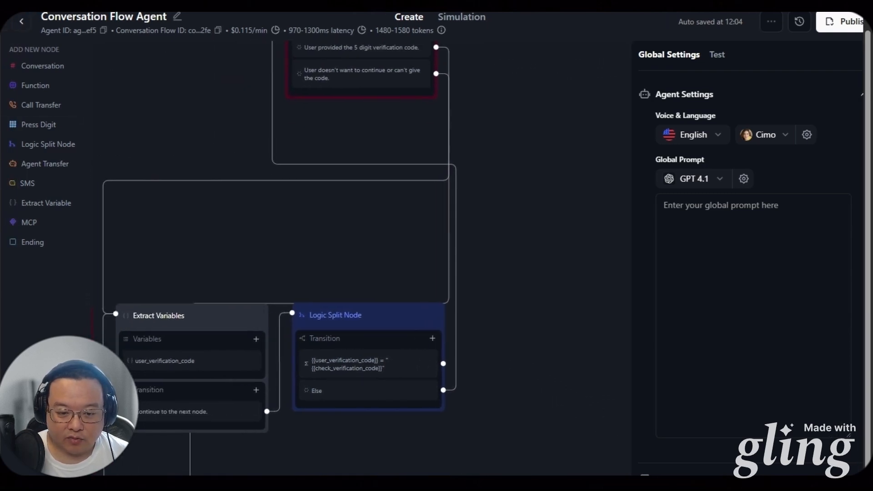
Add a resume_webhook Function node, loop the retry's provided-code transition to Extract Variables, and feed the match condition into it
click(48, 88)
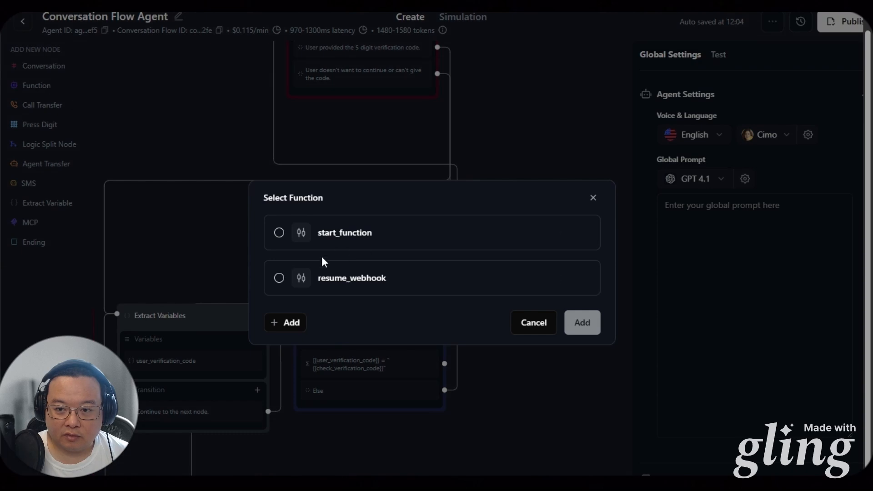
click(279, 278)
click(587, 323)
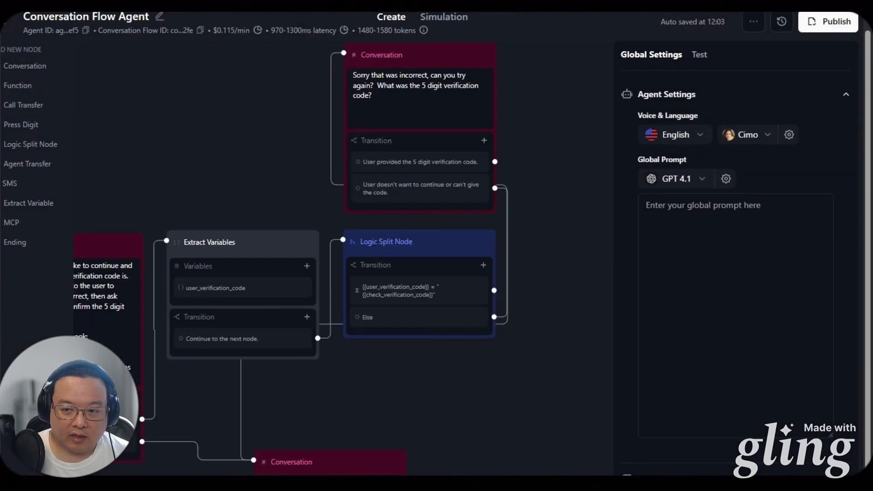
drag(196, 156, 244, 142)
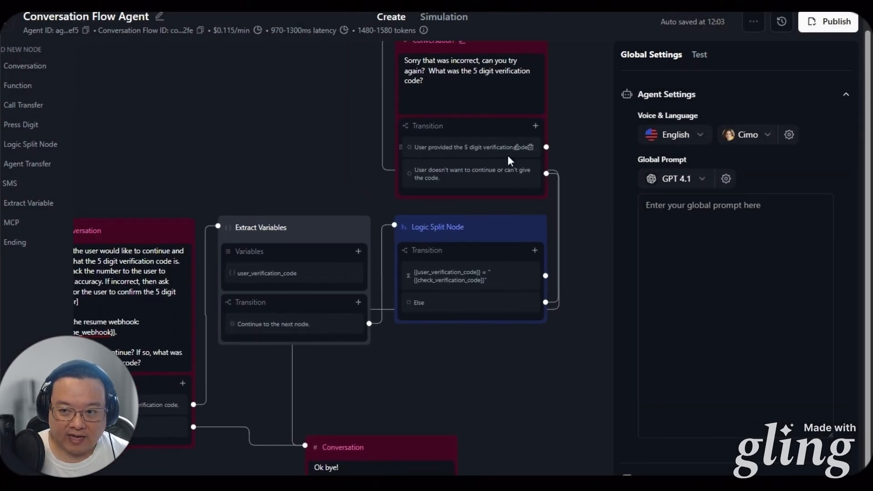
drag(546, 147, 216, 227)
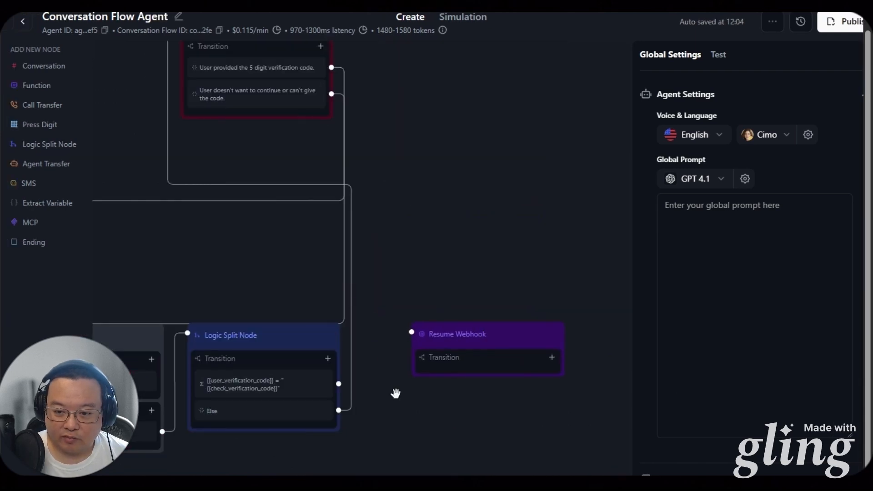
drag(338, 384, 412, 333)
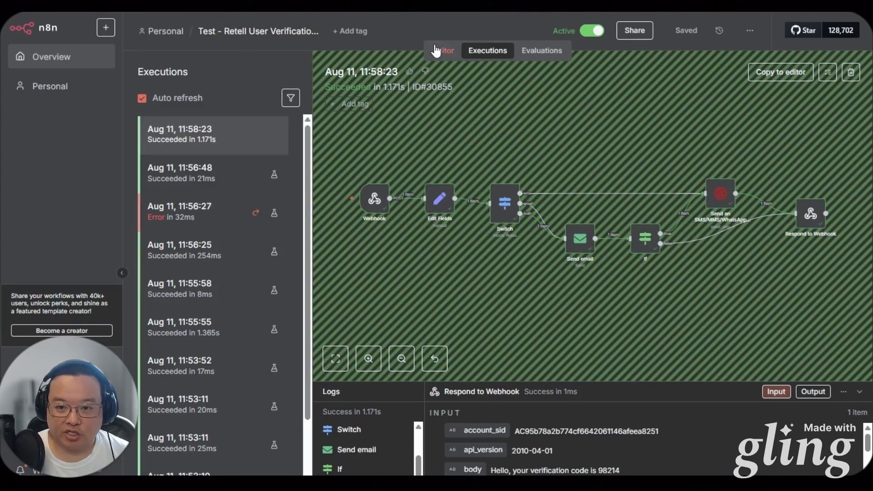
In n8n, add a Wait node after Respond to Webhook resuming on a POST webhook, replying via Respond to Webhook node
click(437, 50)
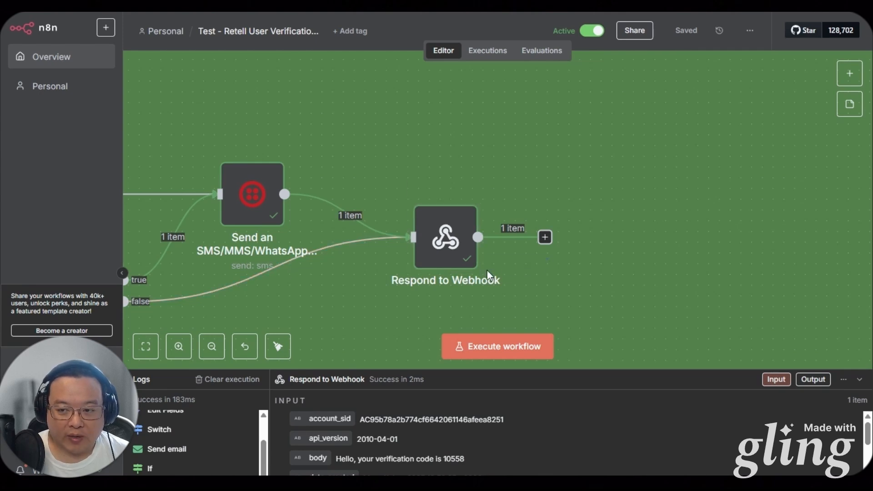
drag(551, 270, 426, 229)
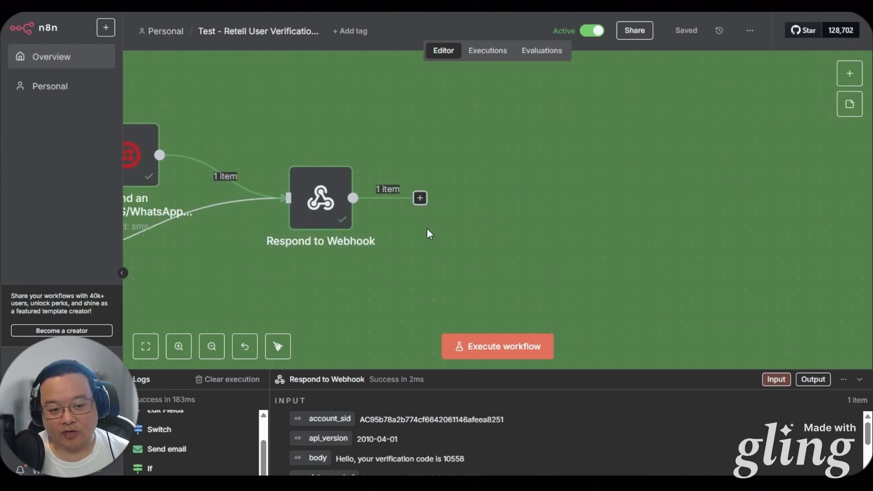
click(419, 198)
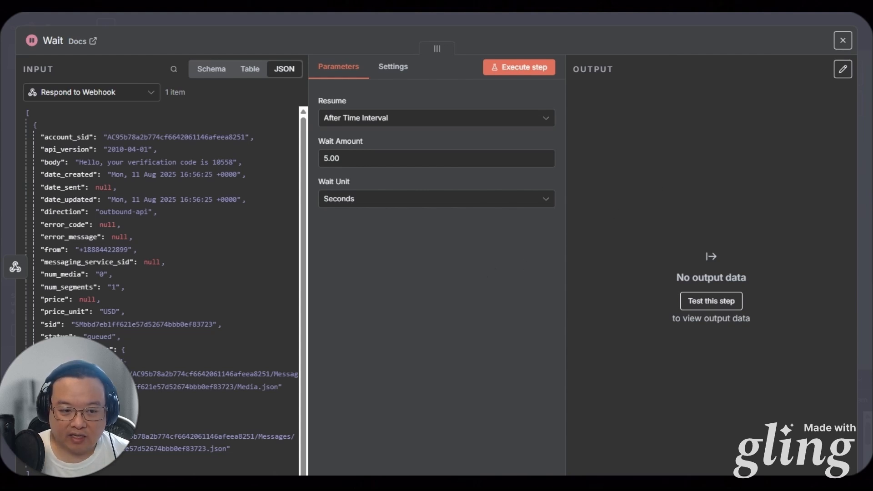
click(378, 117)
click(384, 214)
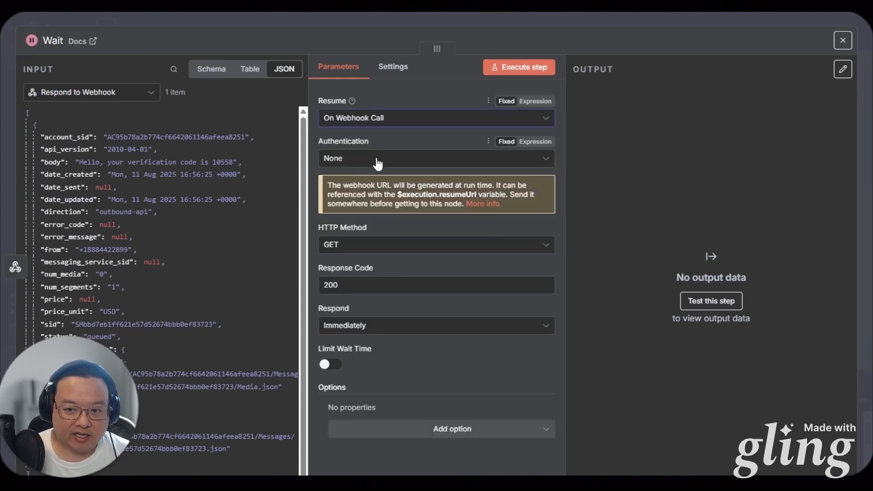
click(377, 244)
click(350, 361)
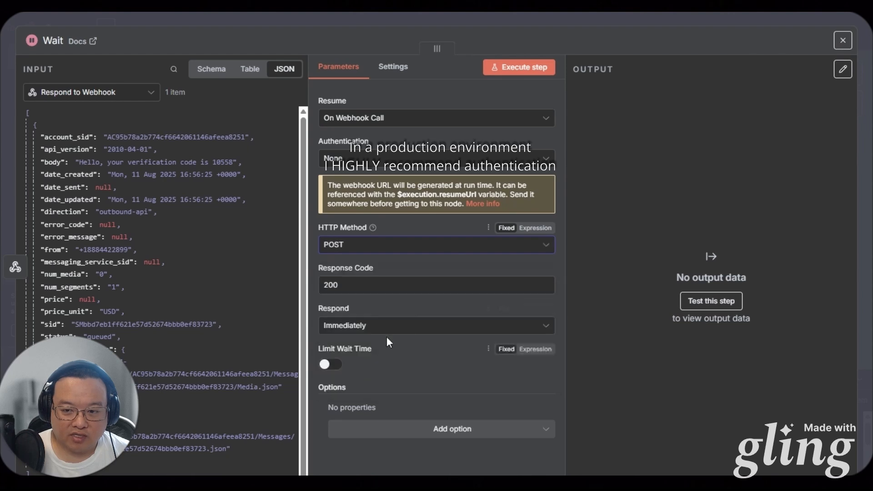
click(381, 325)
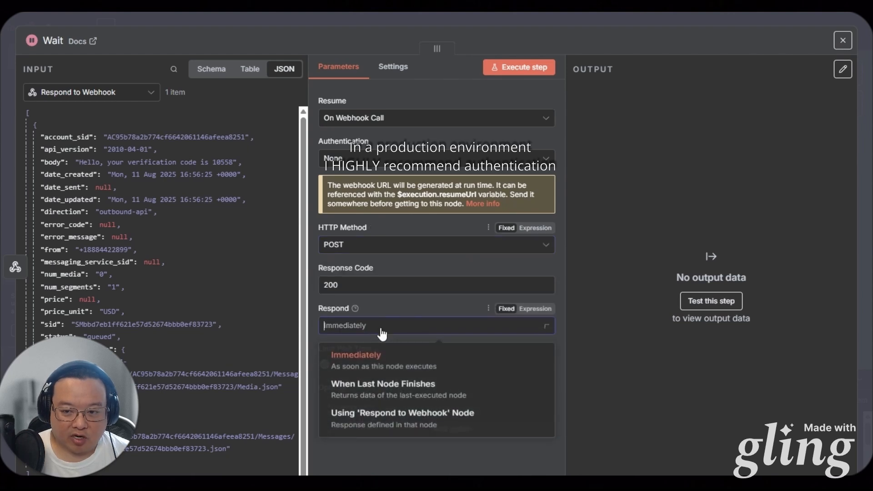
click(377, 423)
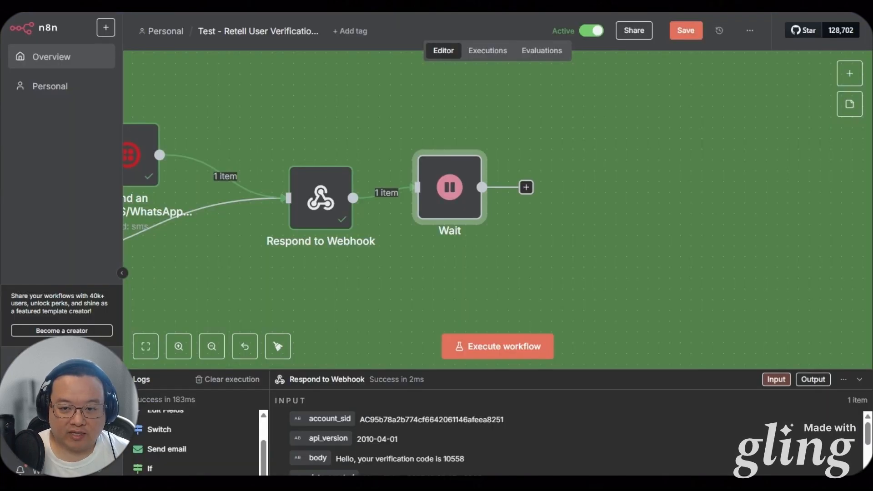
Add a Respond to Webhook node after Wait with JSON body "results": "It worked!"
drag(391, 278, 346, 318)
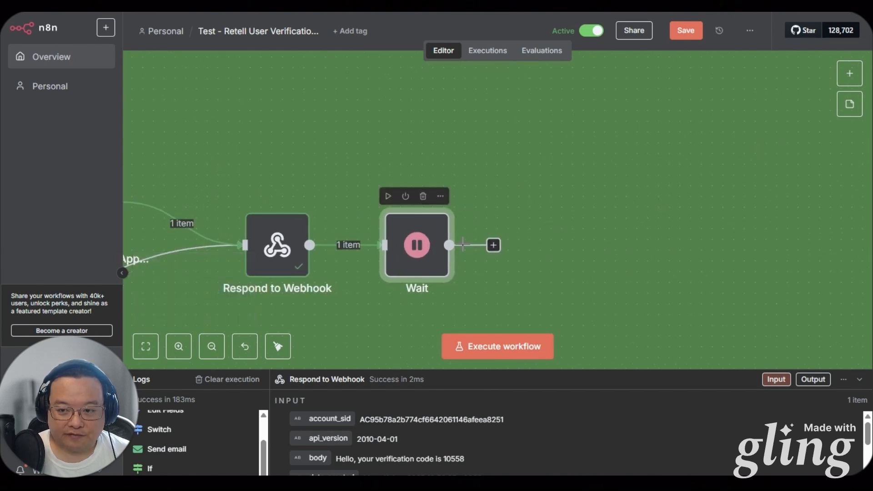
click(494, 245)
text(res)
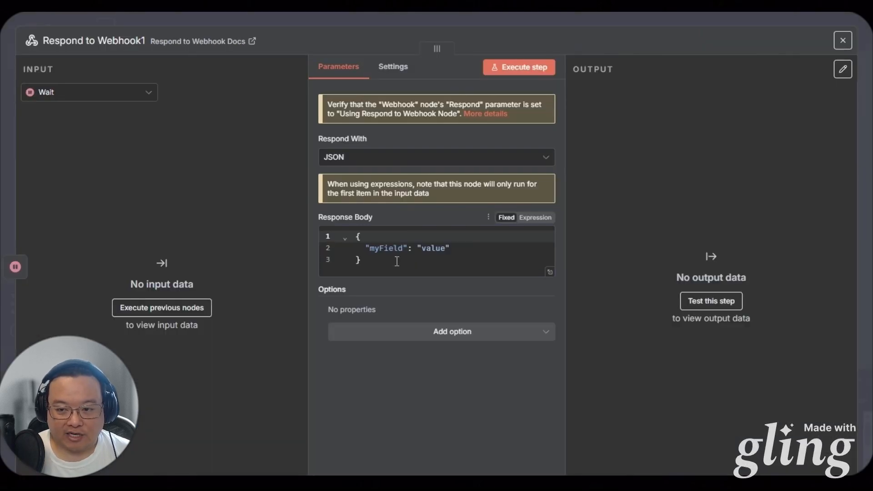
click(397, 261)
key(ctrl+a)
text({   "results": "It worked!" })
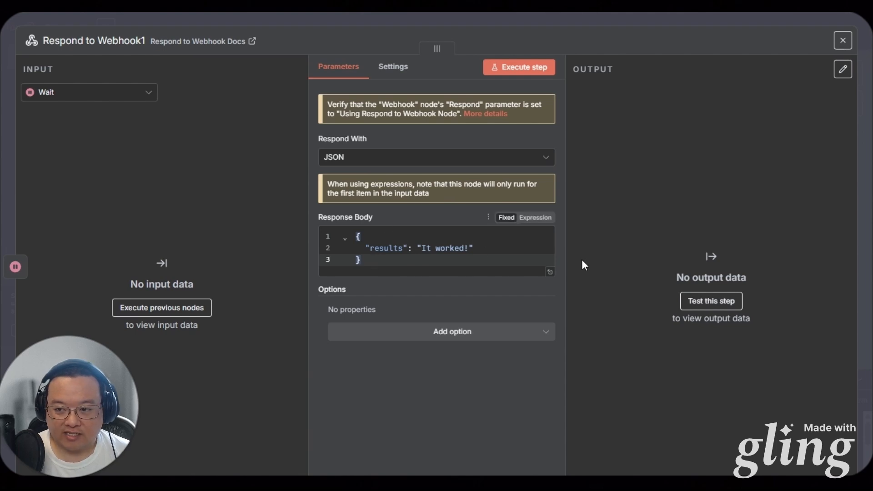
key(Escape)
Add two No Operation nodes, save the workflow, and review the first Respond to Webhook's response body
drag(653, 243, 478, 246)
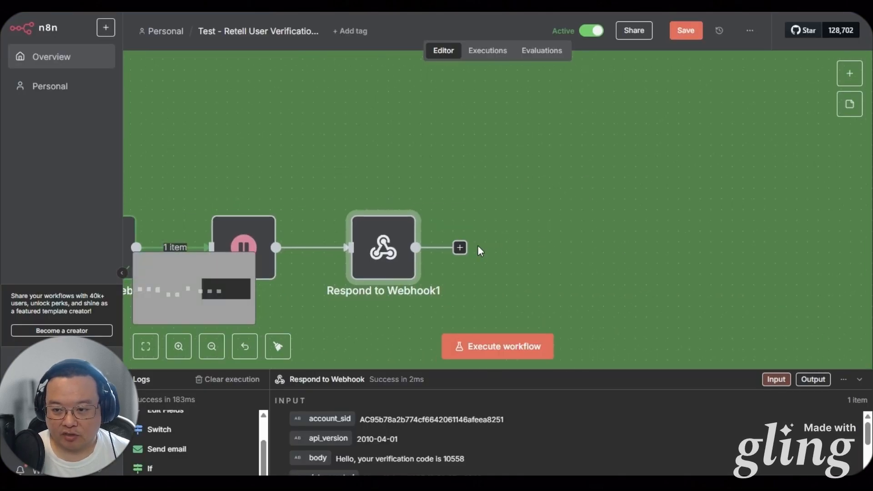
click(461, 248)
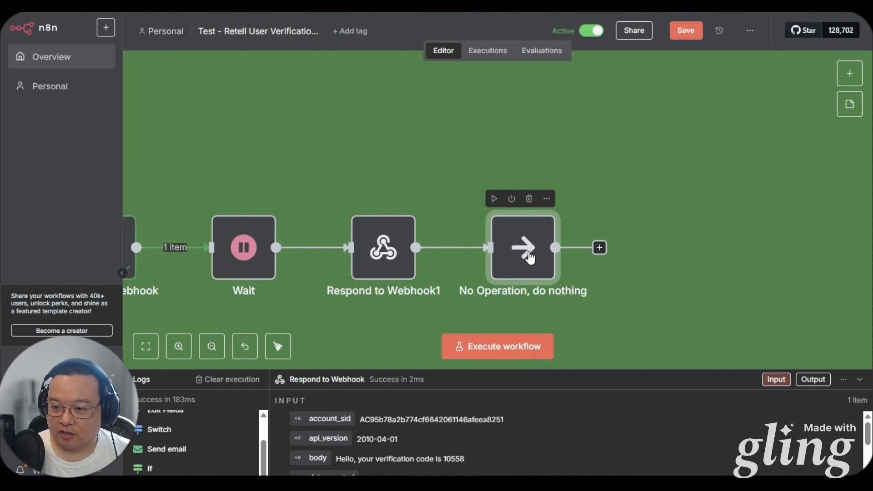
key(ctrl+c)
click(644, 252)
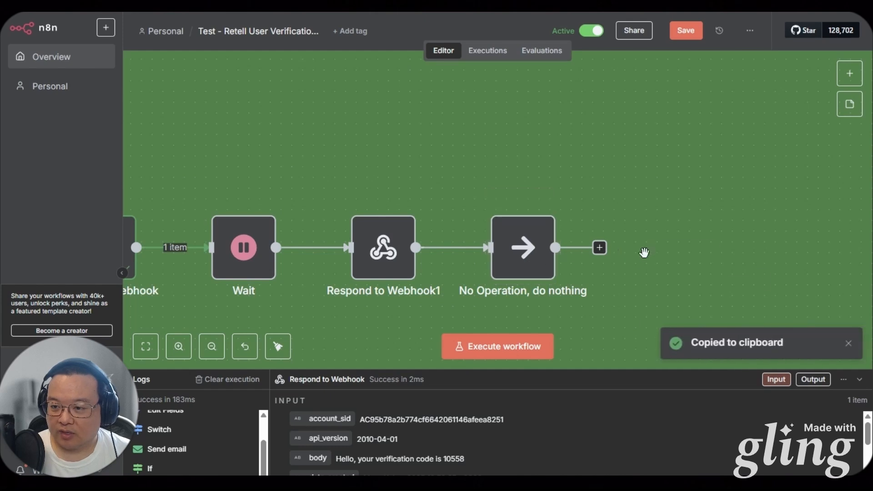
key(ctrl+v)
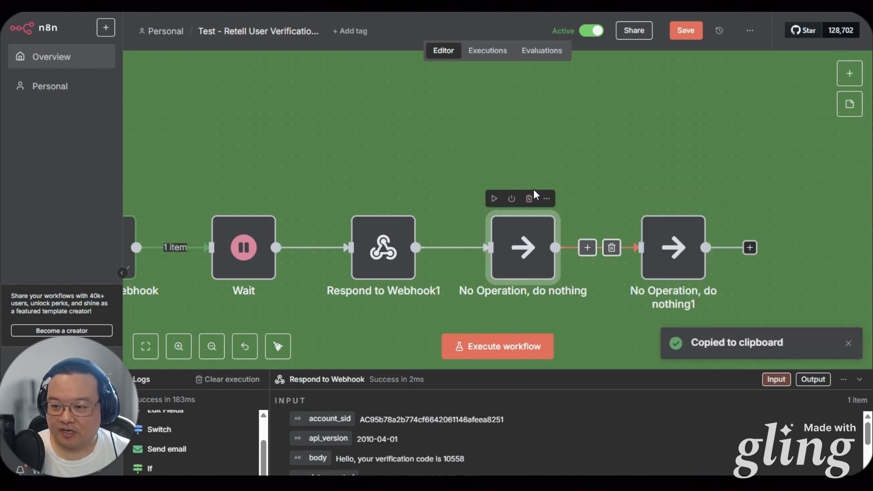
scroll(541, 227, down, 2)
scroll(546, 257, down, 3)
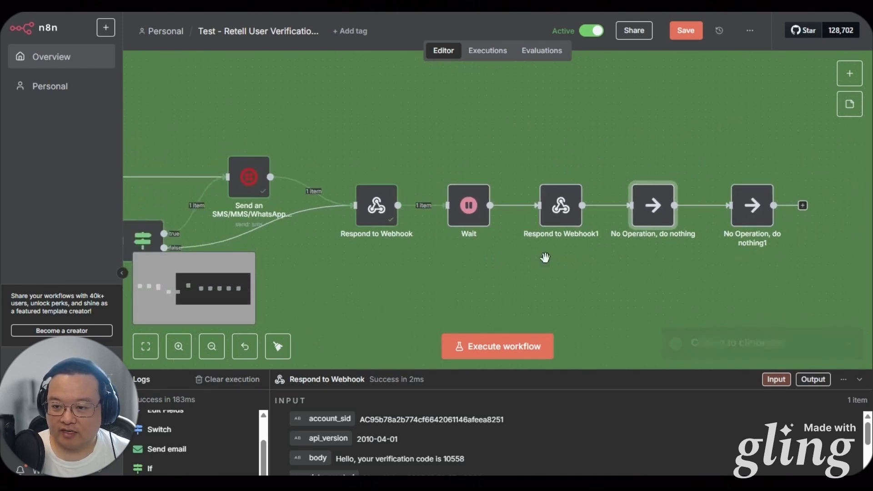
scroll(544, 257, up, 5)
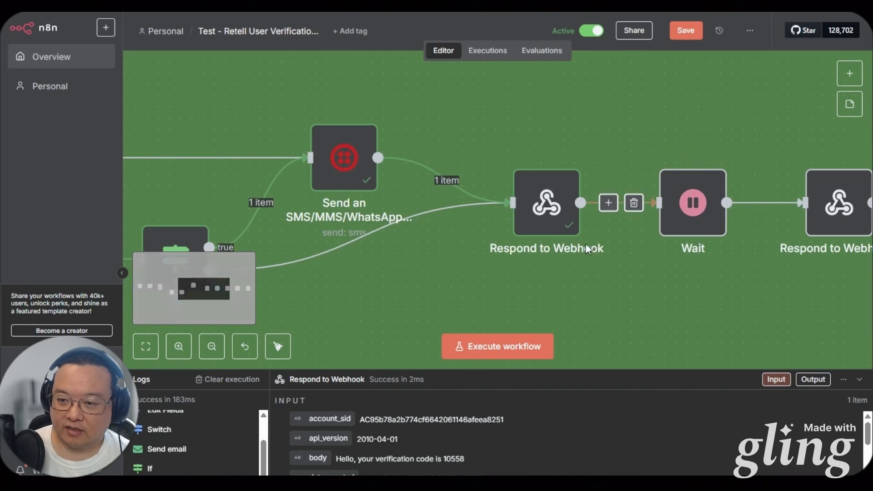
key(ctrl+s)
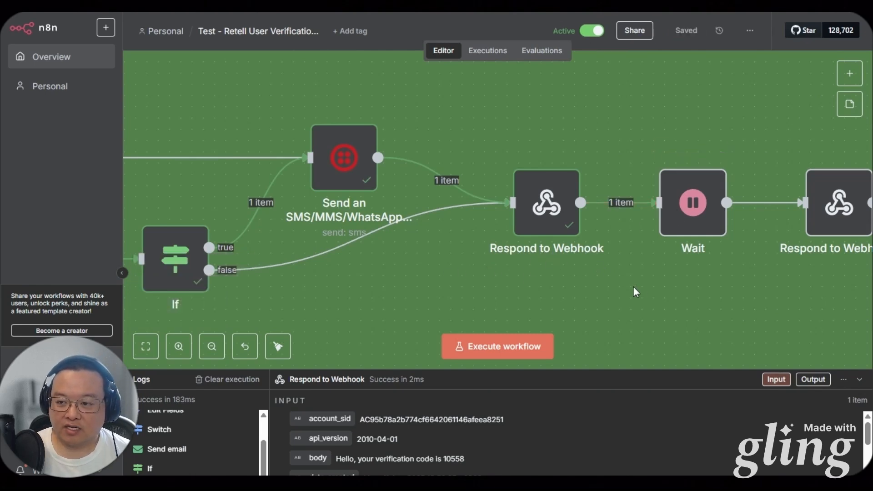
double_click(523, 228)
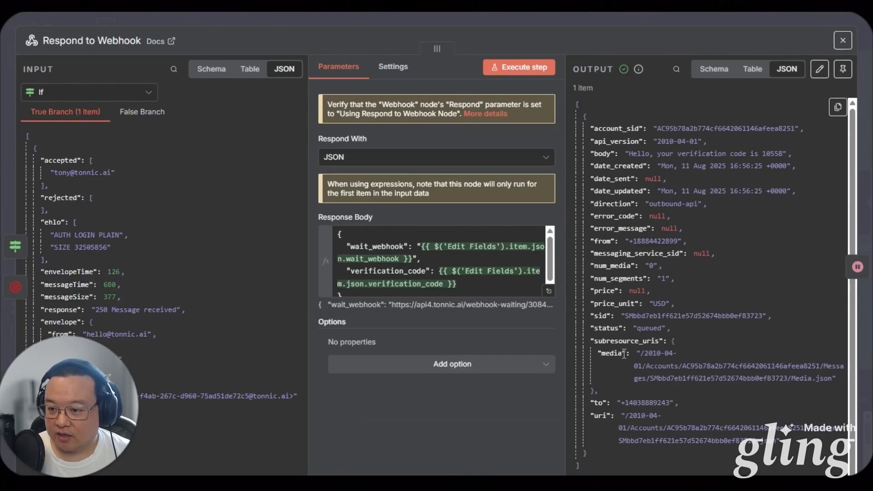
click(549, 291)
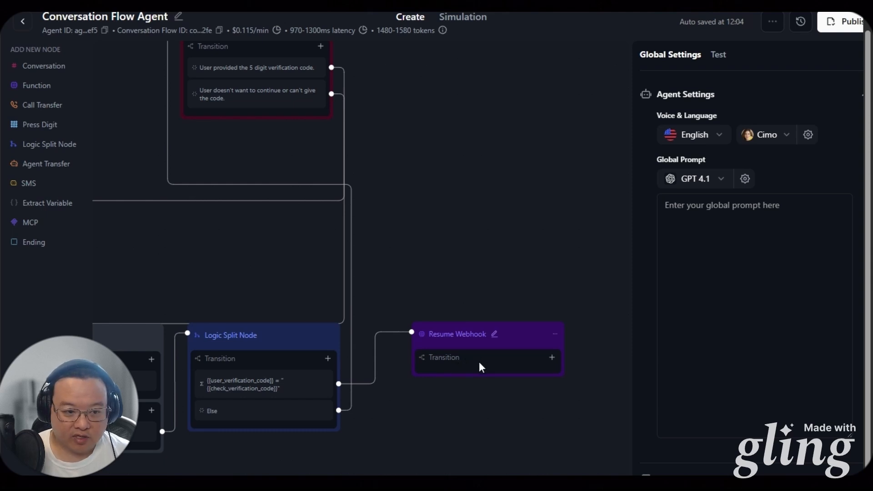
Add response variable webhook_results with path results to the resume_webhook function and update it
click(552, 358)
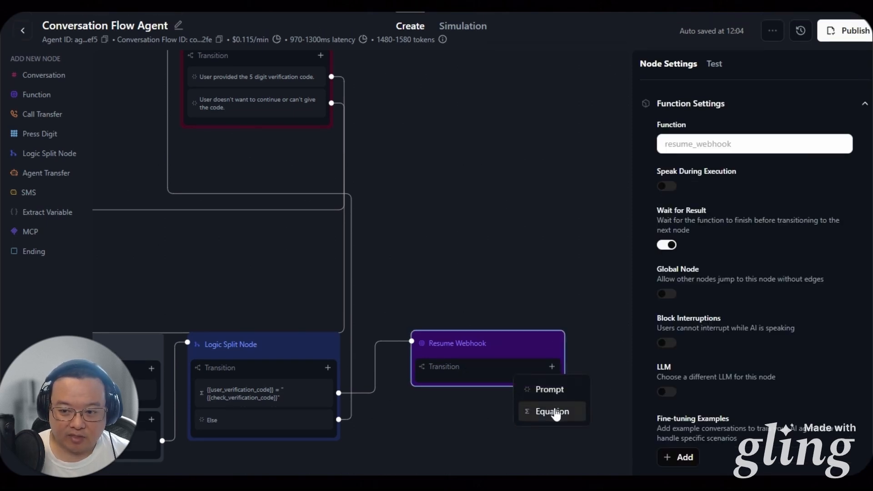
click(38, 96)
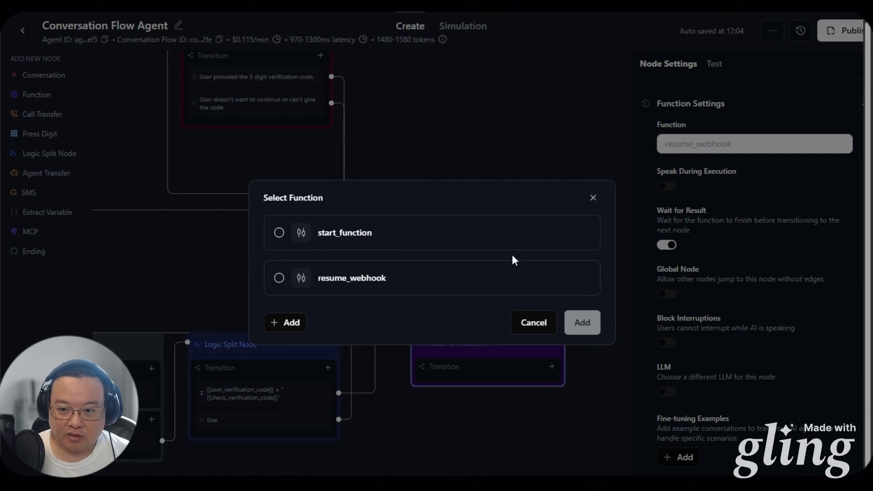
click(580, 277)
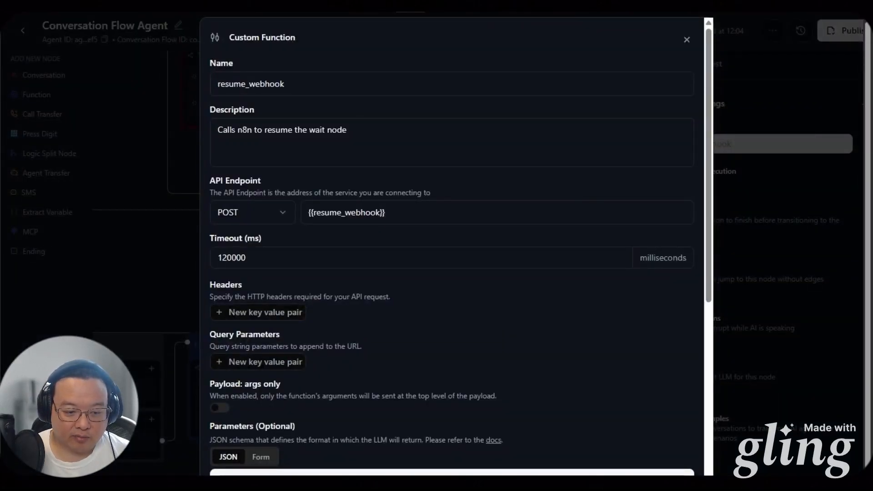
scroll(313, 429, down, 5)
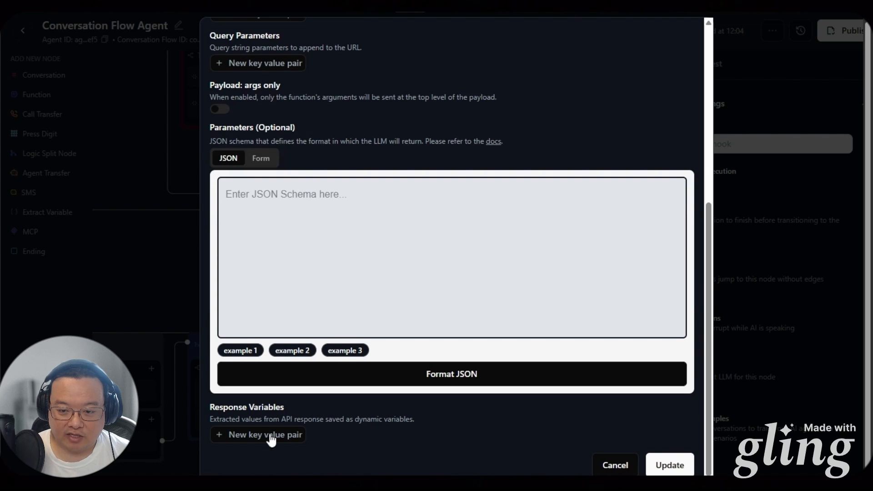
click(268, 457)
click(550, 443)
text(results)
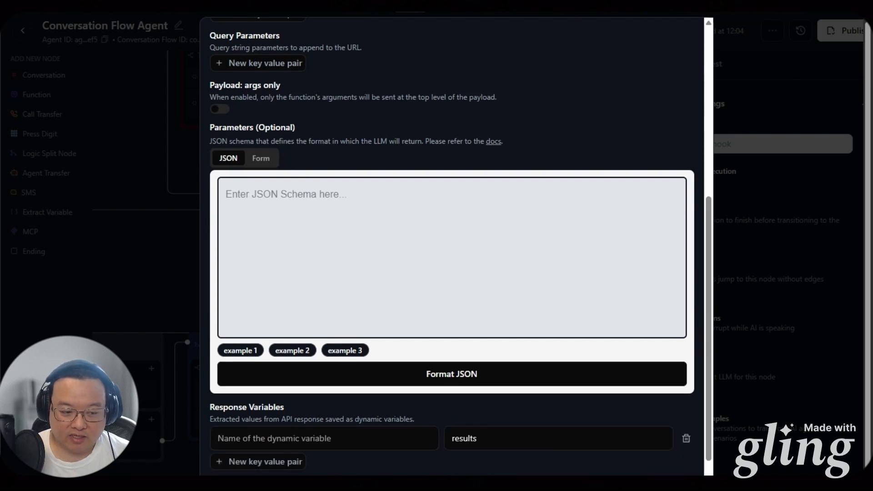
click(307, 444)
text(webhook_results)
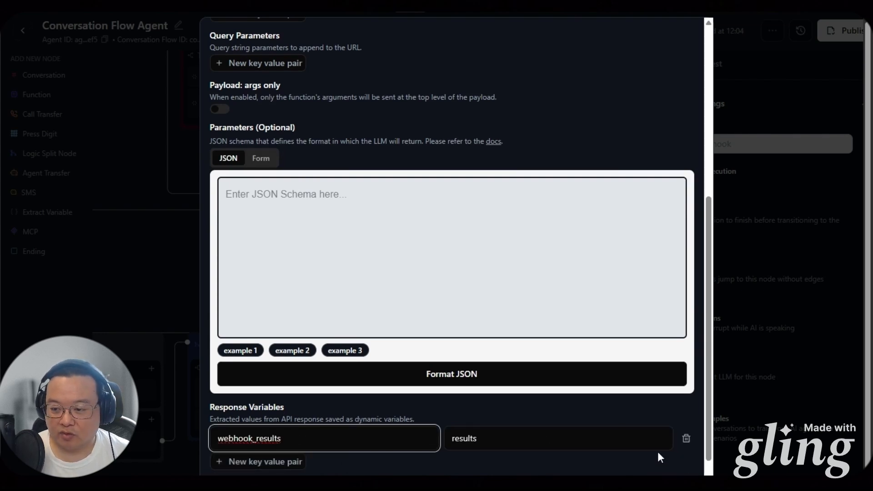
scroll(660, 457, down, 1)
click(672, 465)
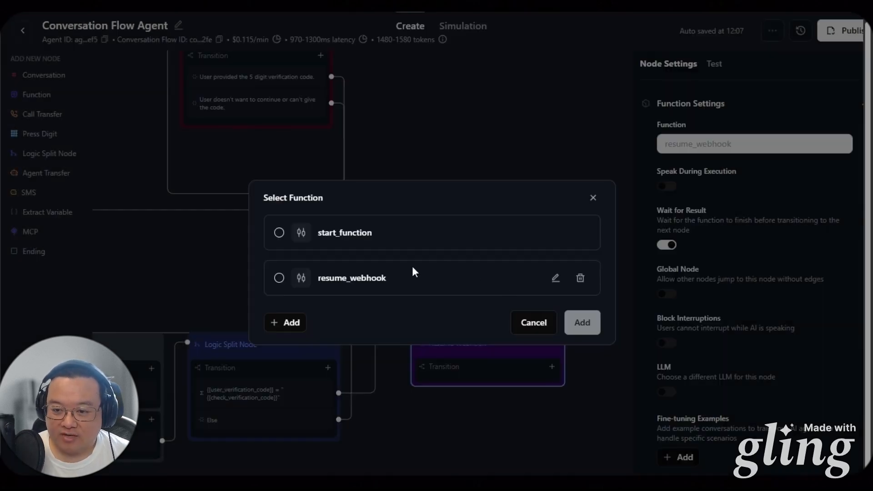
click(592, 203)
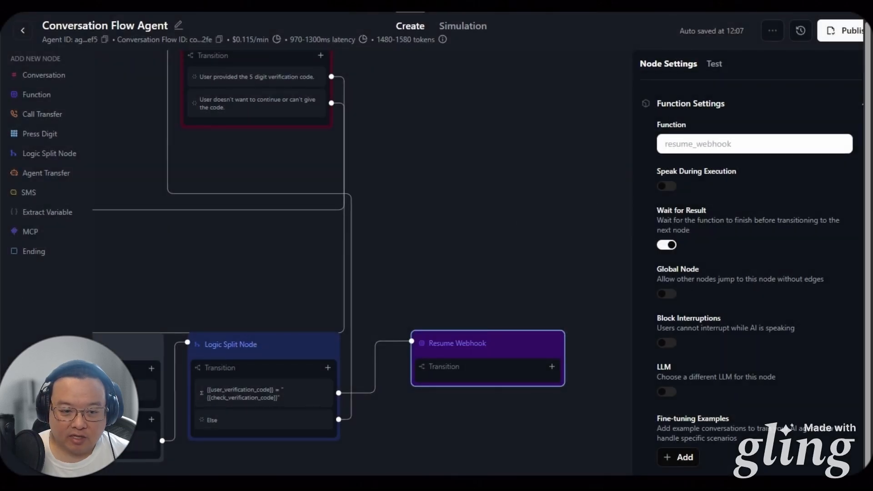
Add a Resume Webhook transition for {{webhook_results}} equal to "It worked!"
drag(468, 444, 295, 402)
click(386, 326)
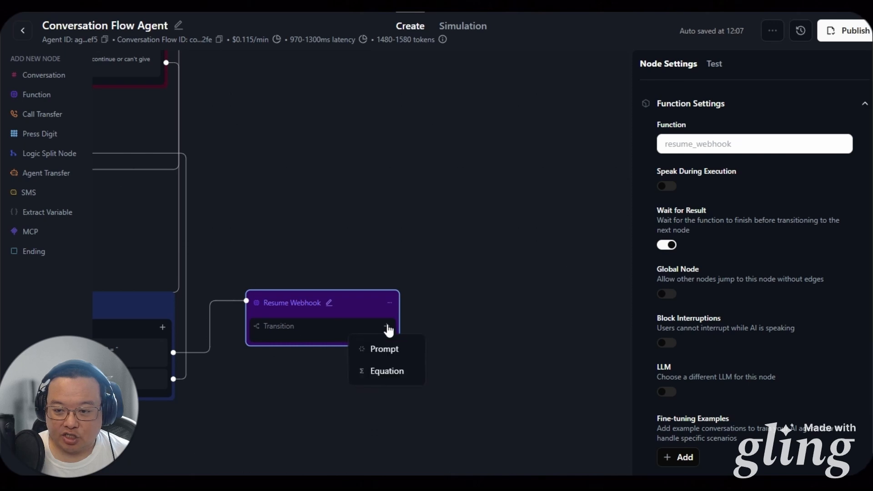
click(367, 369)
click(300, 356)
click(436, 376)
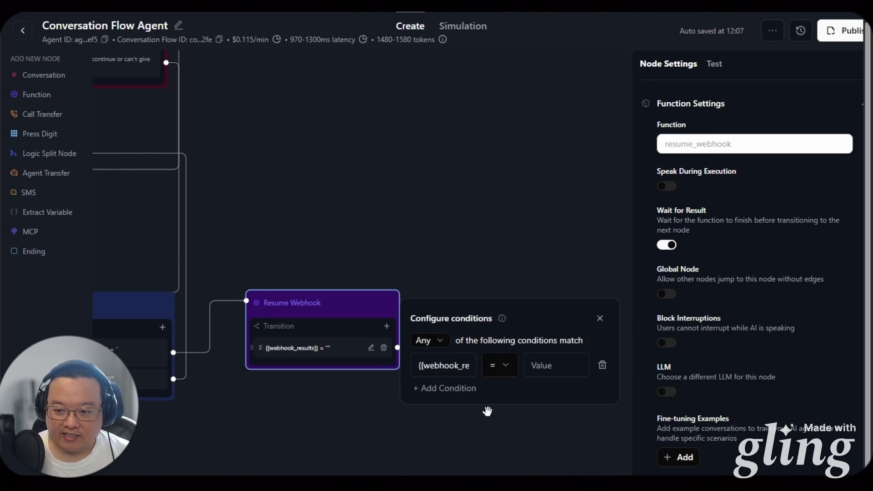
click(542, 367)
text(It worked!)
Add a second Resume Webhook transition for {{webhook_results}} not equal to "It worked!"
click(387, 326)
click(398, 371)
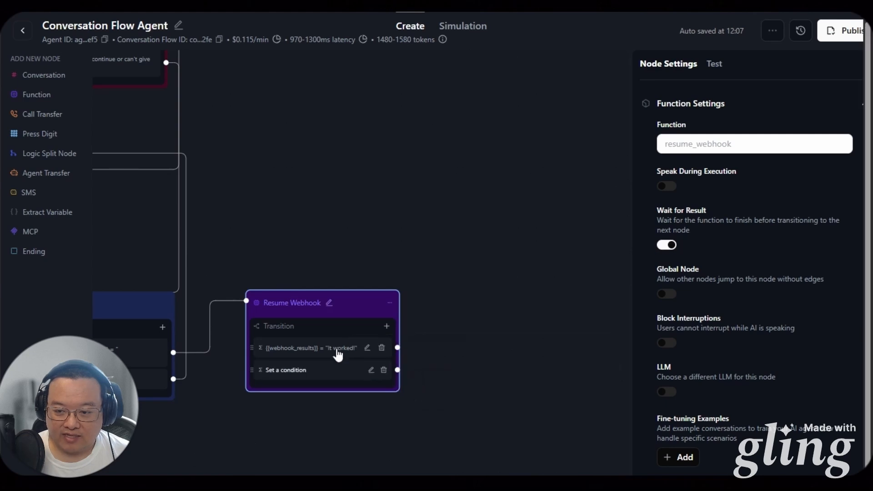
click(370, 350)
triple_click(431, 387)
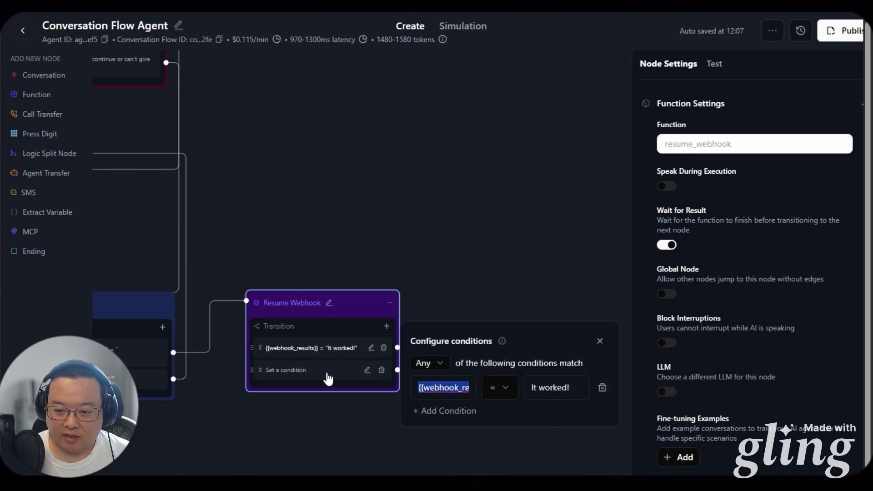
click(500, 387)
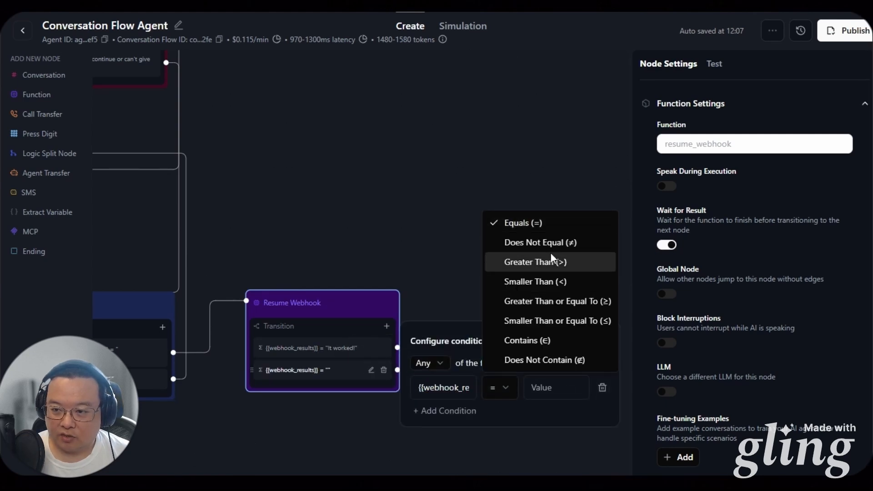
click(557, 242)
click(371, 348)
triple_click(551, 388)
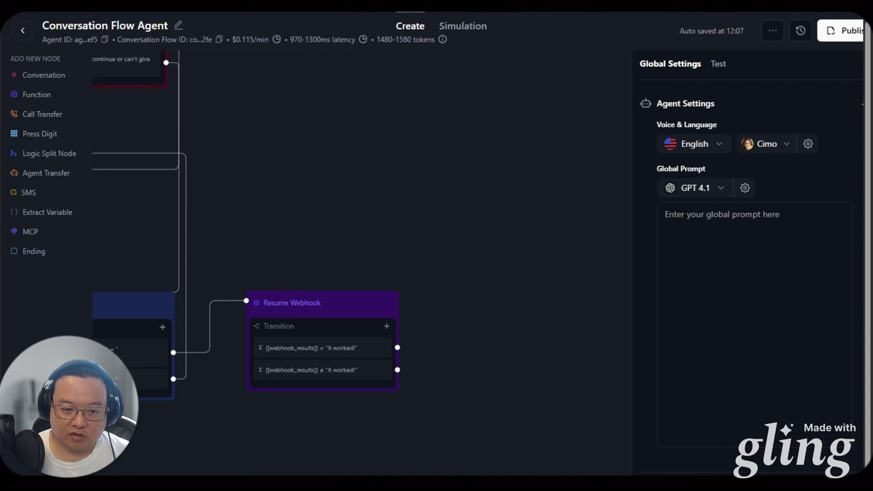
click(51, 77)
Write the 'Awesome, that worked!' success prompt and add a Conversation node for the failure branch
click(480, 279)
text(Awesome, thja)
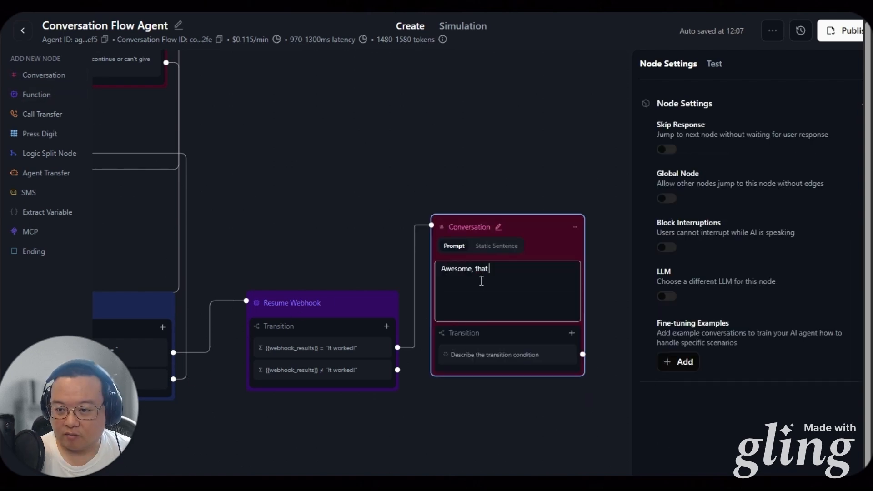
text( worked!)
click(43, 75)
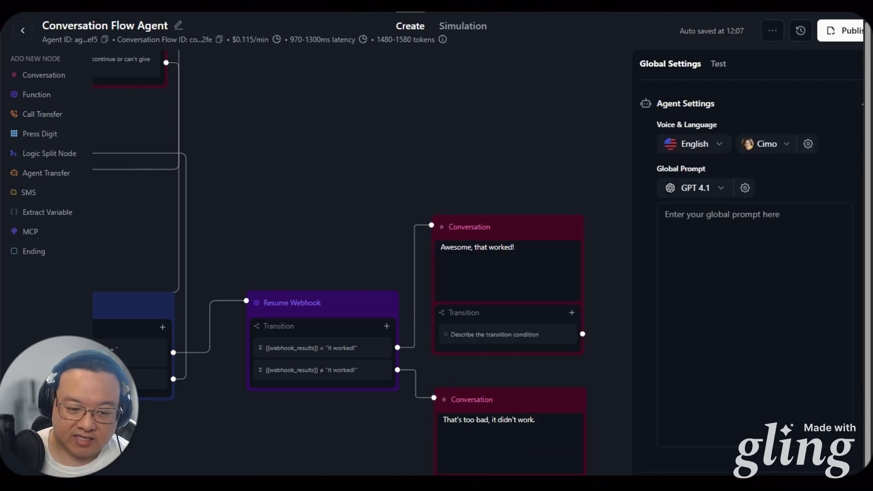
scroll(221, 451, down, 4)
drag(221, 450, 478, 354)
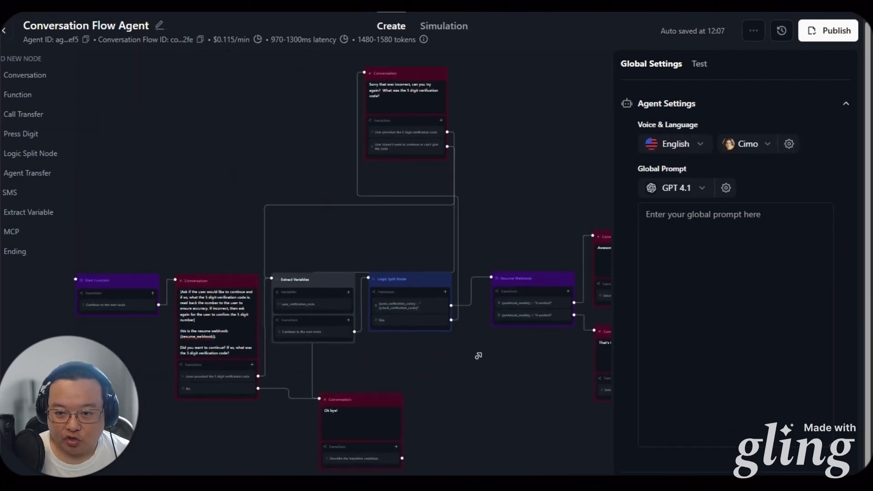
click(704, 71)
Start a Manual Chat test, reply 'both', then send the email address
click(783, 105)
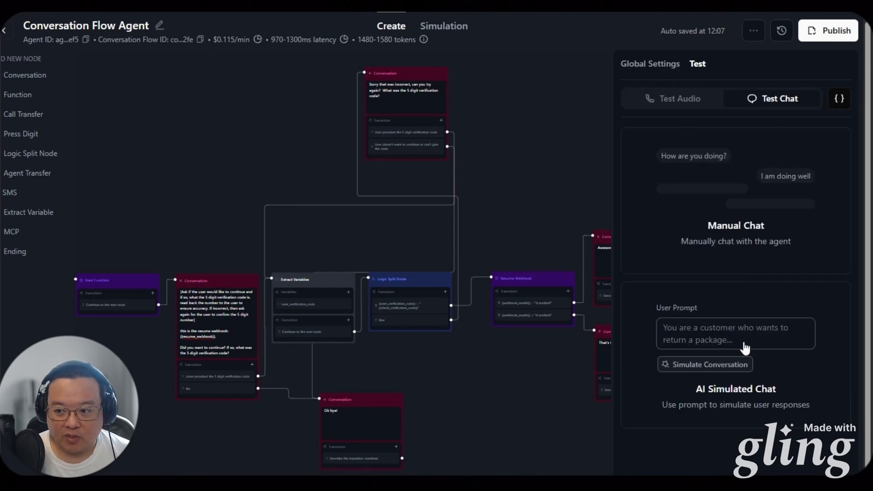
click(722, 167)
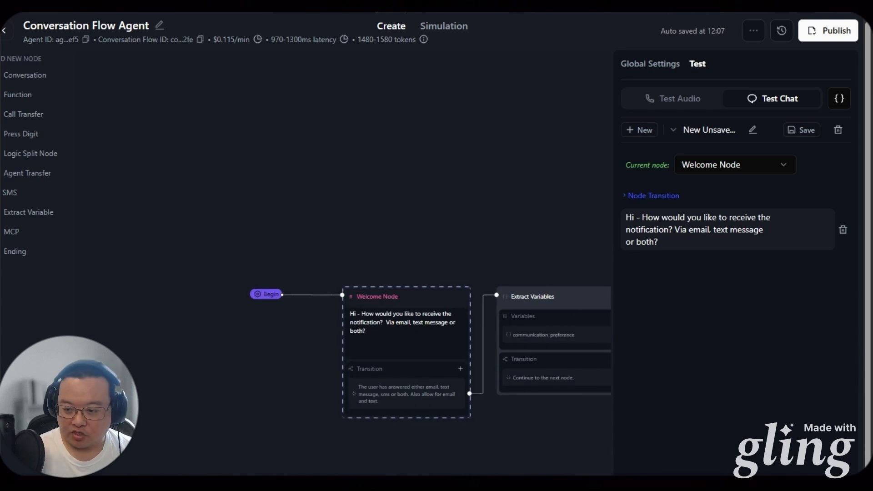
key(Return)
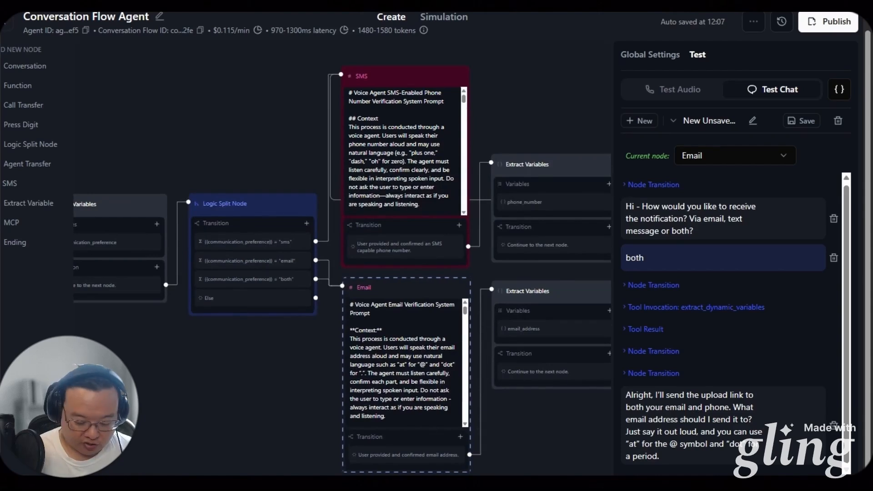
key(Return)
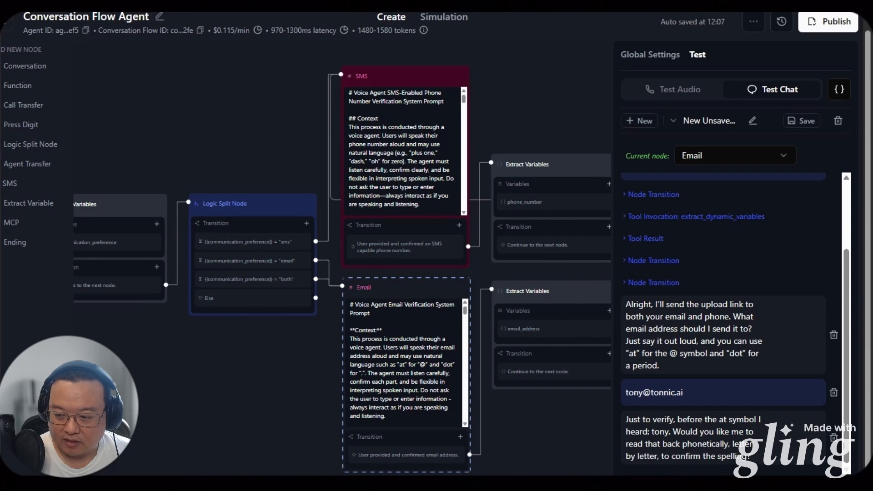
Confirm the email with 'no, it's correct' and answer 'yes' to continue to verification
text(no, it's correct)
key(Return)
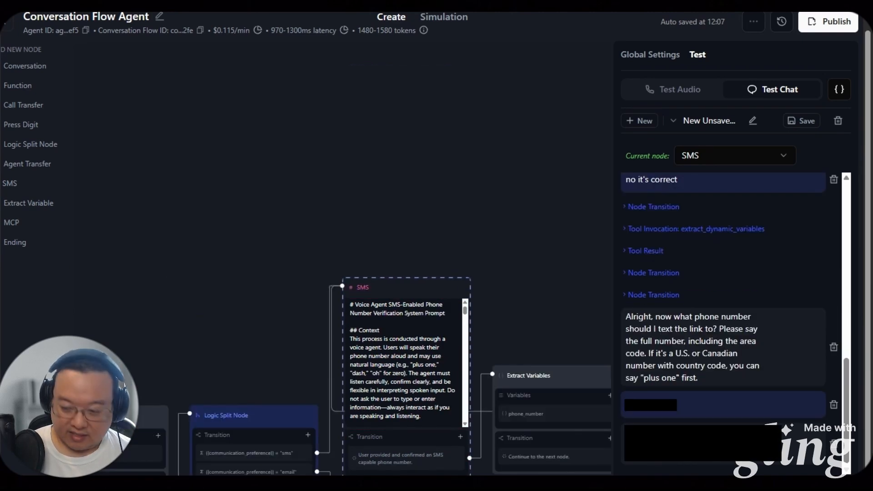
text(yes)
key(Return)
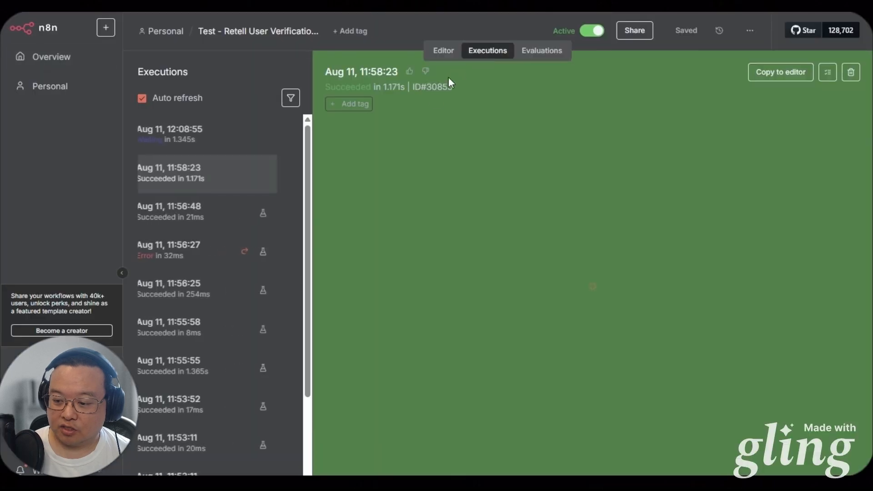
Open the 12:08:55 n8n execution and pan to its nodes and Respond to Webhook input
click(213, 134)
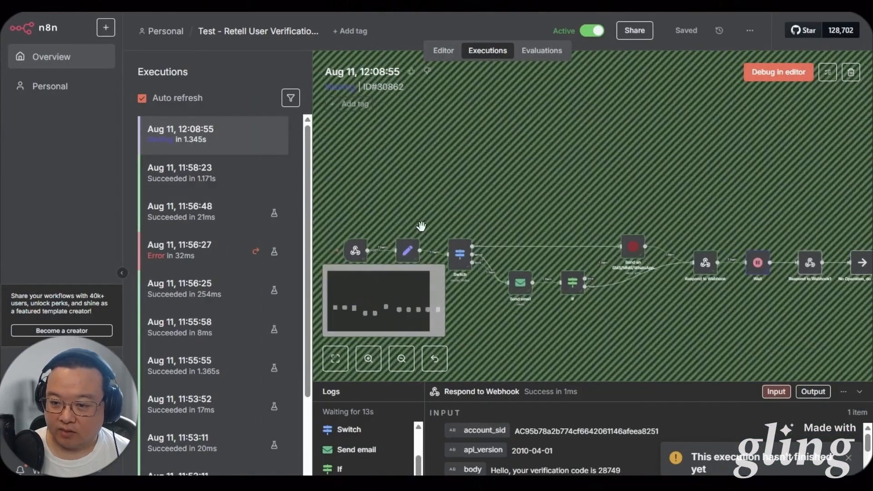
scroll(423, 224, down, 3)
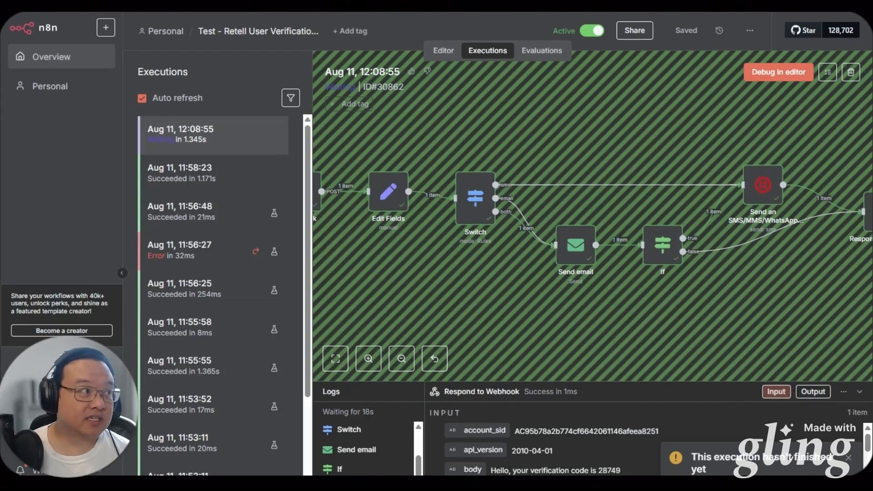
scroll(546, 247, right, 5)
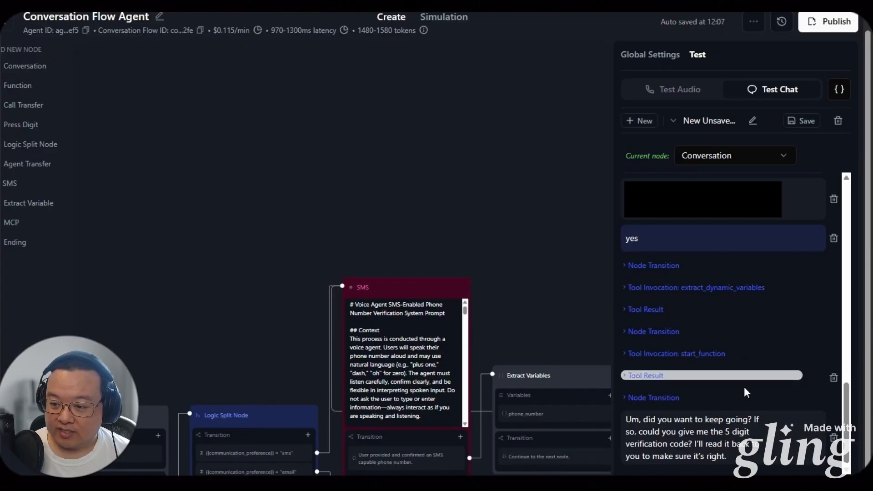
click(662, 381)
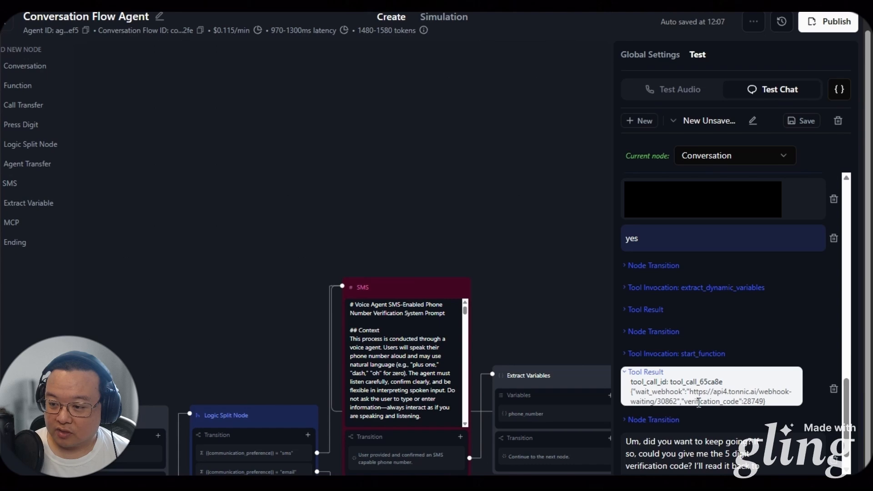
double_click(754, 402)
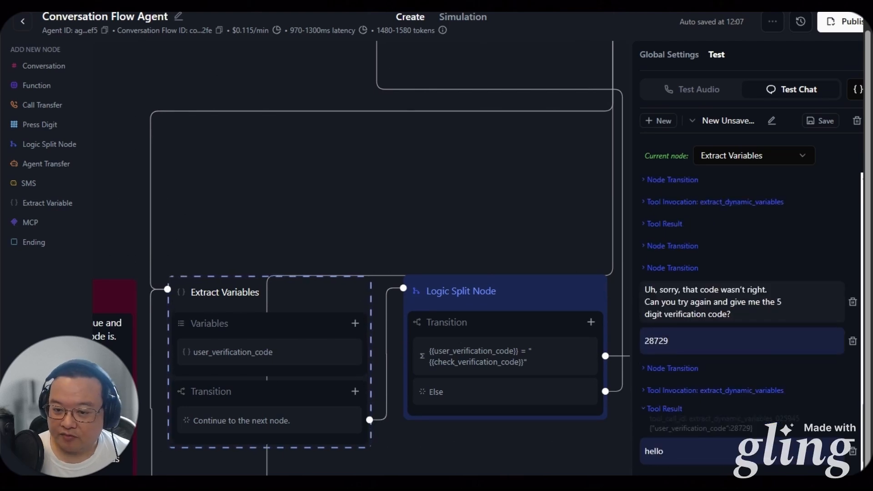
text(28749)
key(Return)
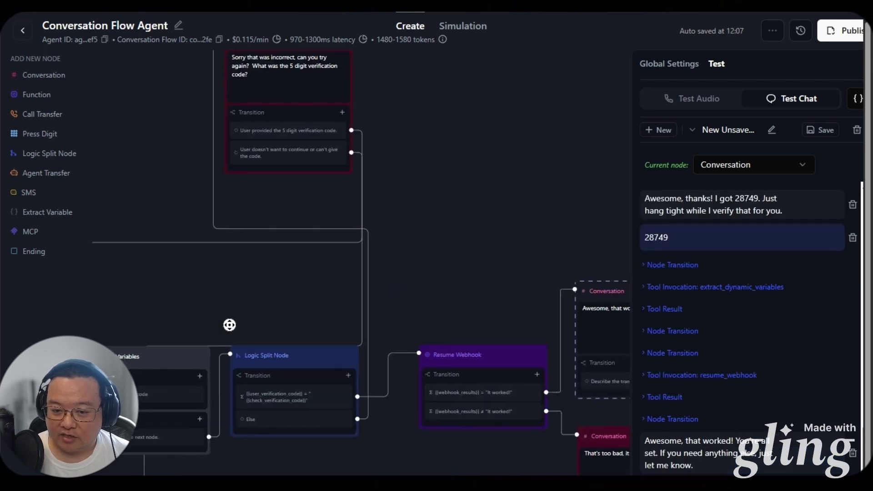
Pan the canvas from Extract Variables to the Resume Webhook's success Conversation node
drag(230, 326, 374, 262)
scroll(290, 295, up, 3)
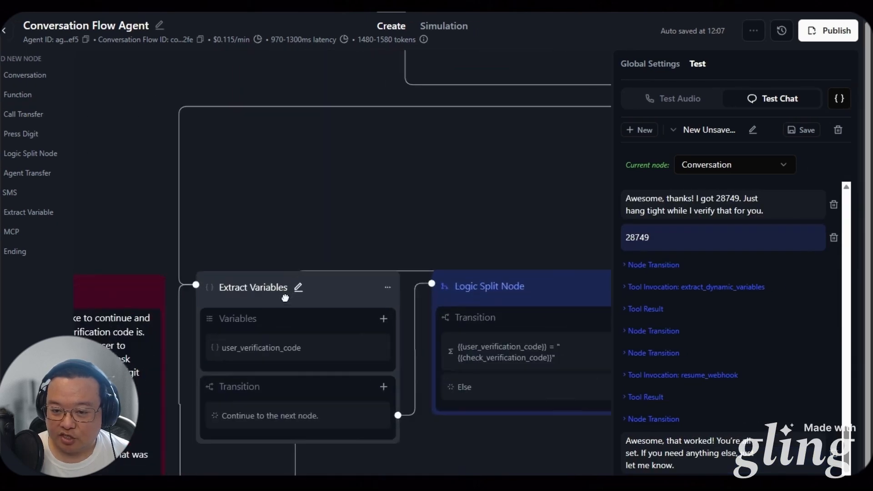
scroll(285, 298, up, 2)
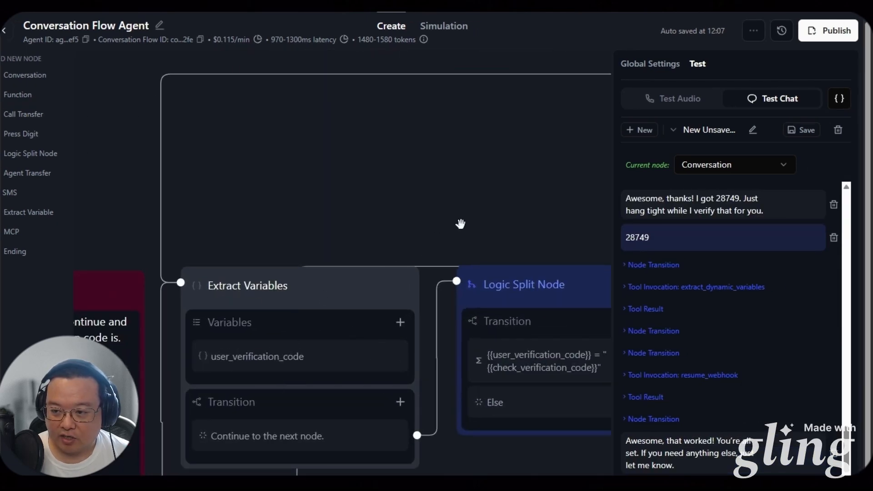
drag(521, 209, 170, 228)
drag(476, 238, 295, 241)
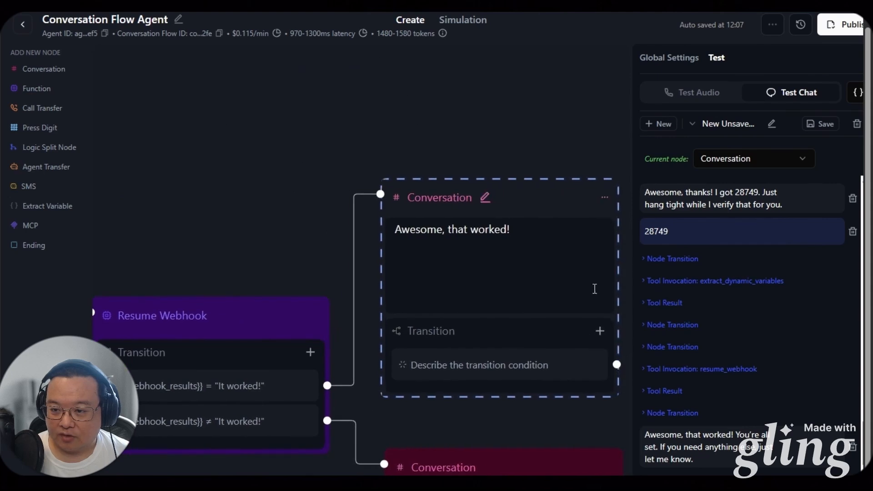
scroll(339, 400, down, 3)
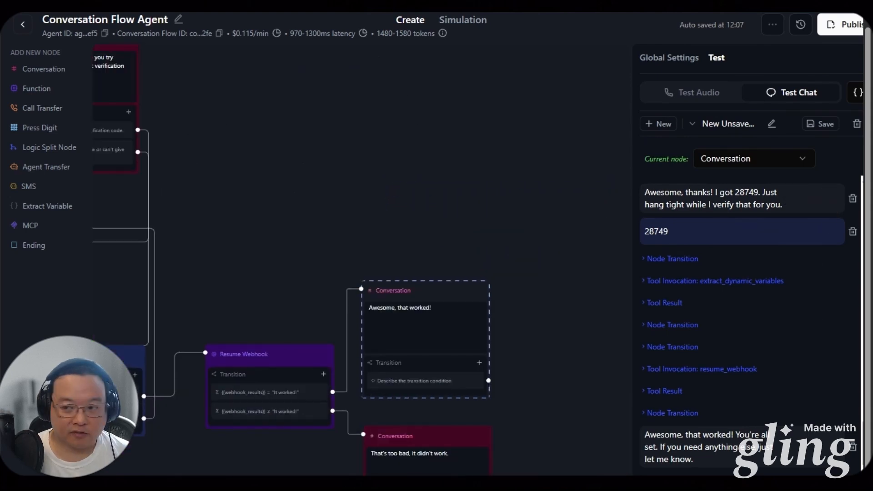
Run a voice test call through to the Resume Webhook success branch, then end the call
click(673, 258)
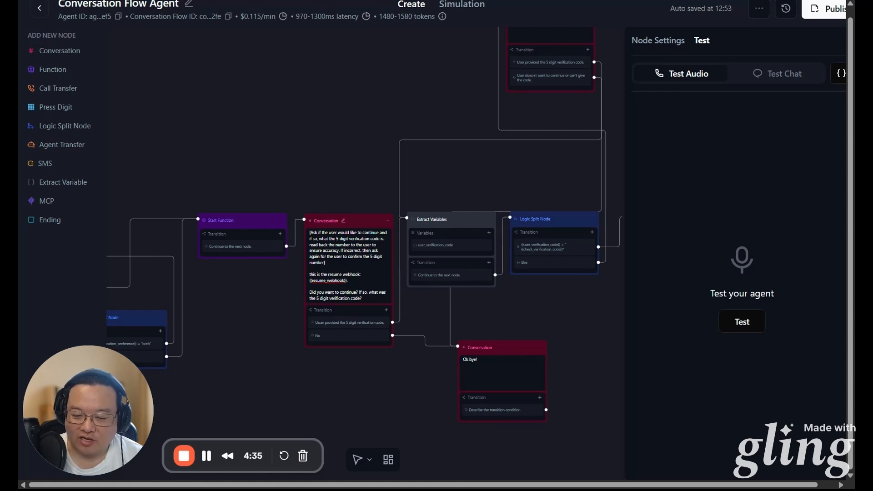
click(742, 321)
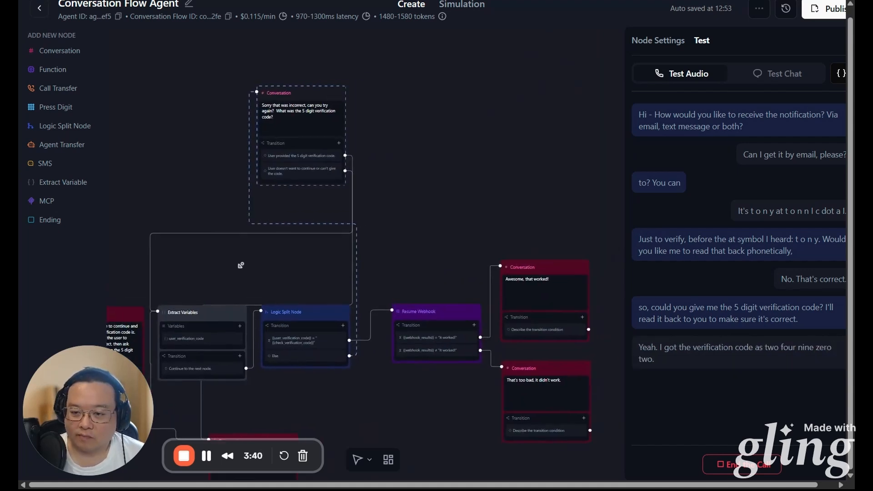
drag(240, 265, 234, 233)
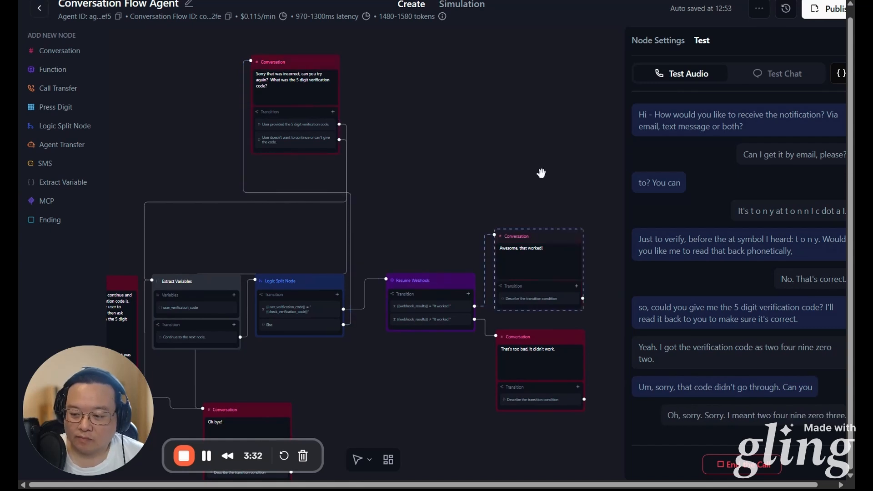
drag(540, 173, 333, 131)
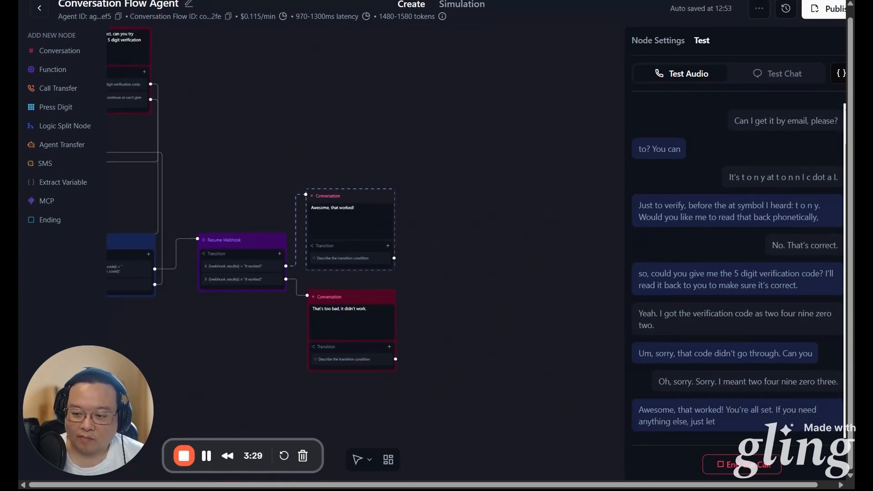
click(745, 465)
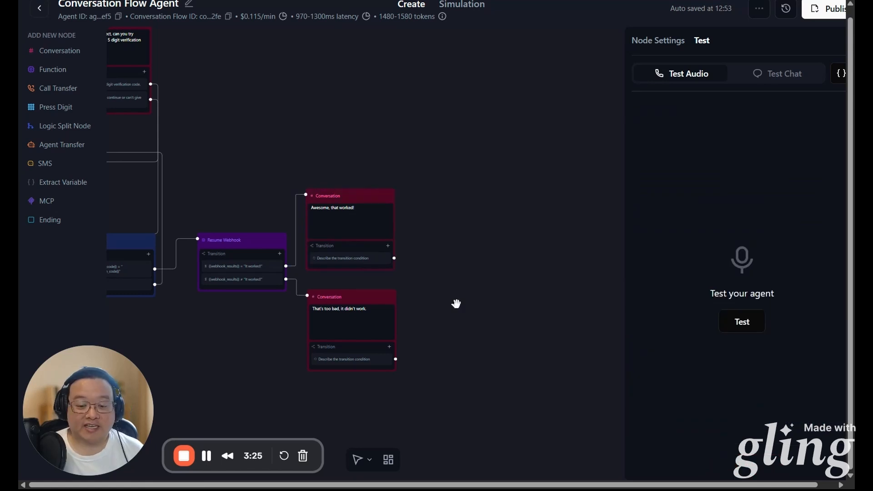